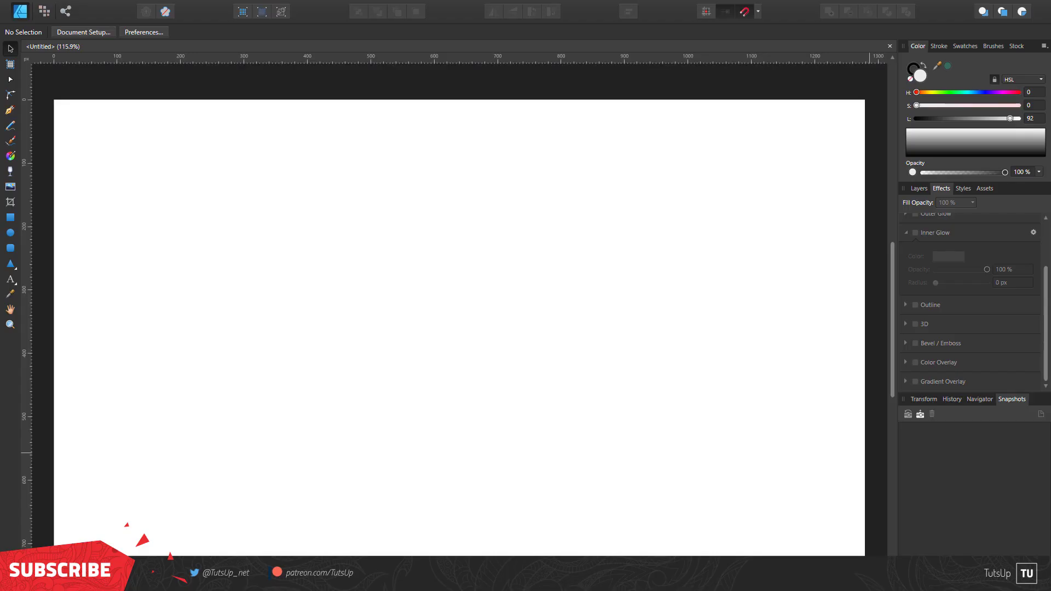
# Draw a rectangle covering the whole page and remove its outline.
pyautogui.press('m')
pyautogui.moveTo(53, 99); pyautogui.dragTo(865, 556)
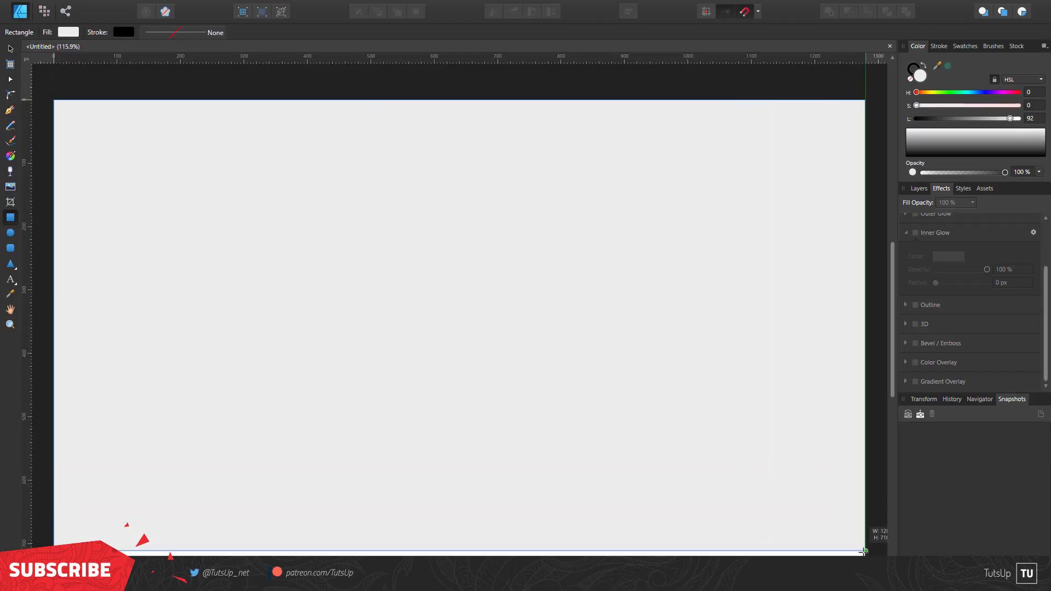
pyautogui.click(911, 79)
# Fill the background rectangle with dark navy hex 212028.
pyautogui.doubleClick(919, 75)
pyautogui.tripleClick(601, 303)
pyautogui.write('#212028')
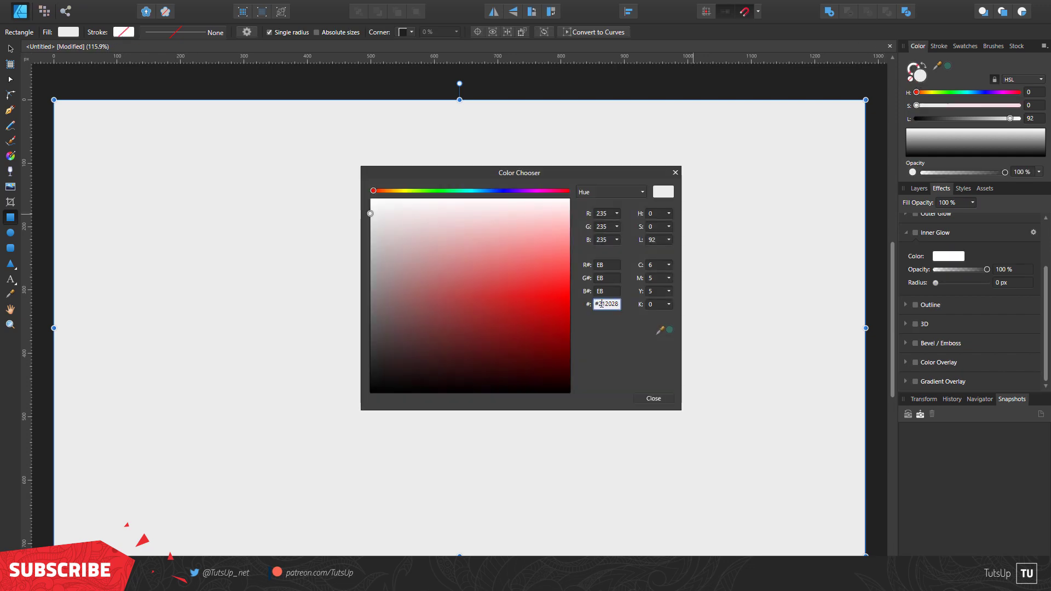
pyautogui.press('Return')
pyautogui.click(656, 398)
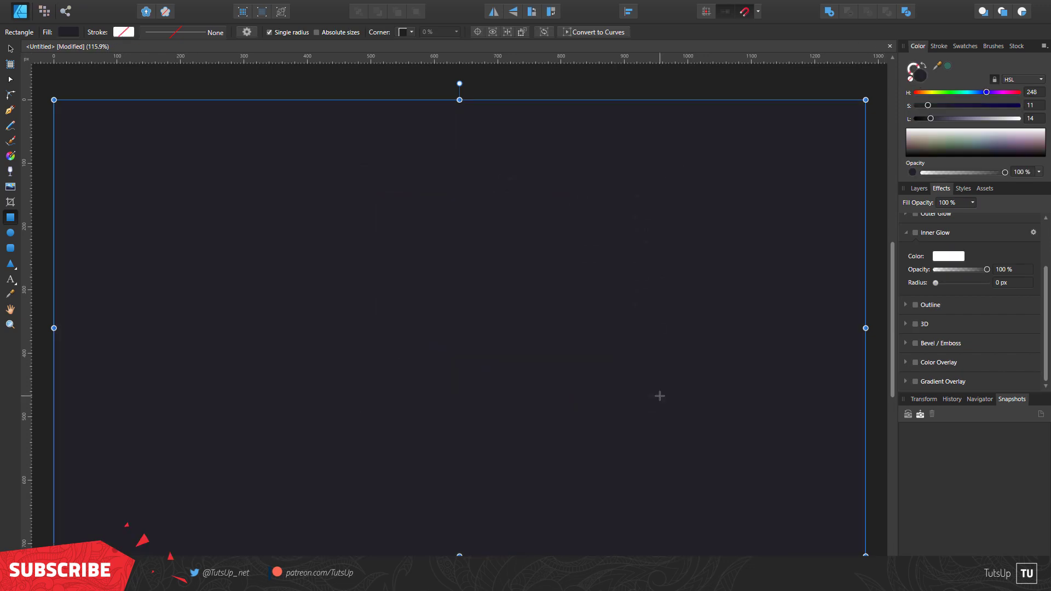
pyautogui.click(925, 189)
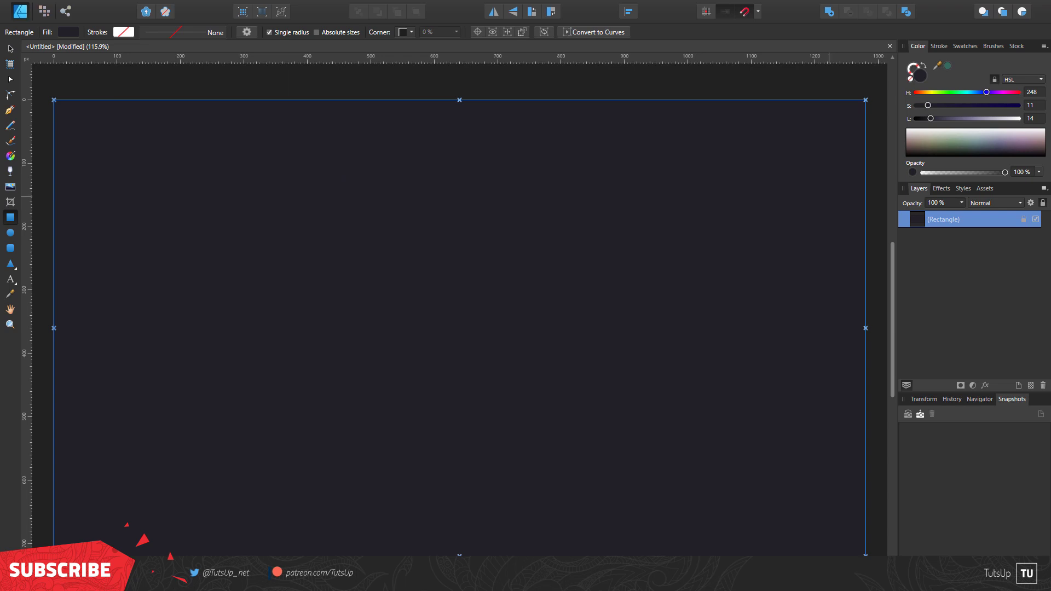
# Draw a tall white rectangle centred on the page with 25% rounded corners.
pyautogui.moveTo(350, 159); pyautogui.dragTo(608, 488)
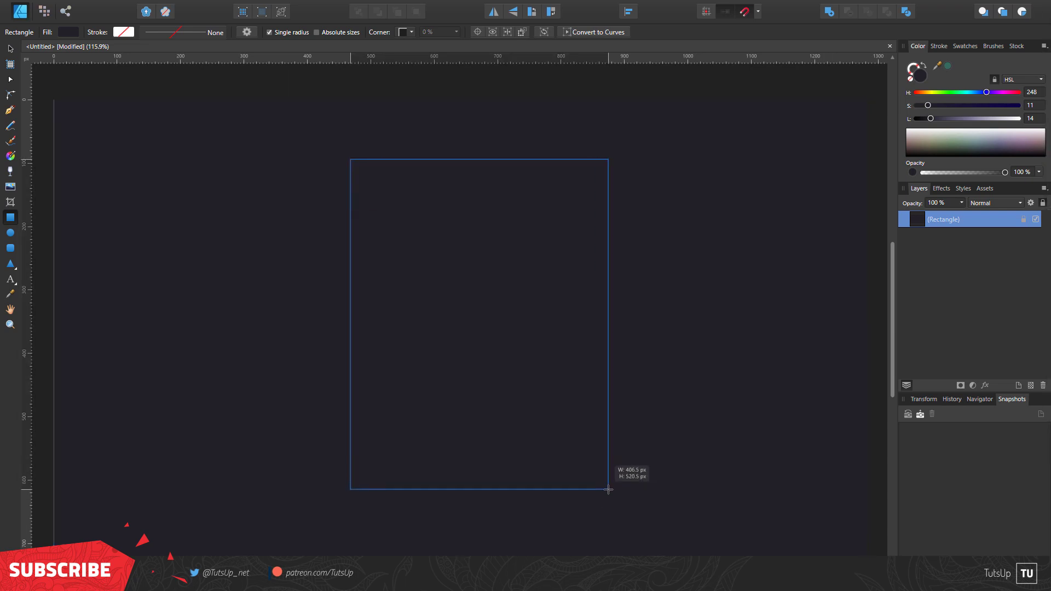
pyautogui.moveTo(506, 286)
pyautogui.mouseDown()
pyautogui.moveTo(525, 289)
pyautogui.moveTo(495, 285)
pyautogui.mouseUp()
pyautogui.scroll(-3, 504, 317)
pyautogui.scroll(1, 495, 286)
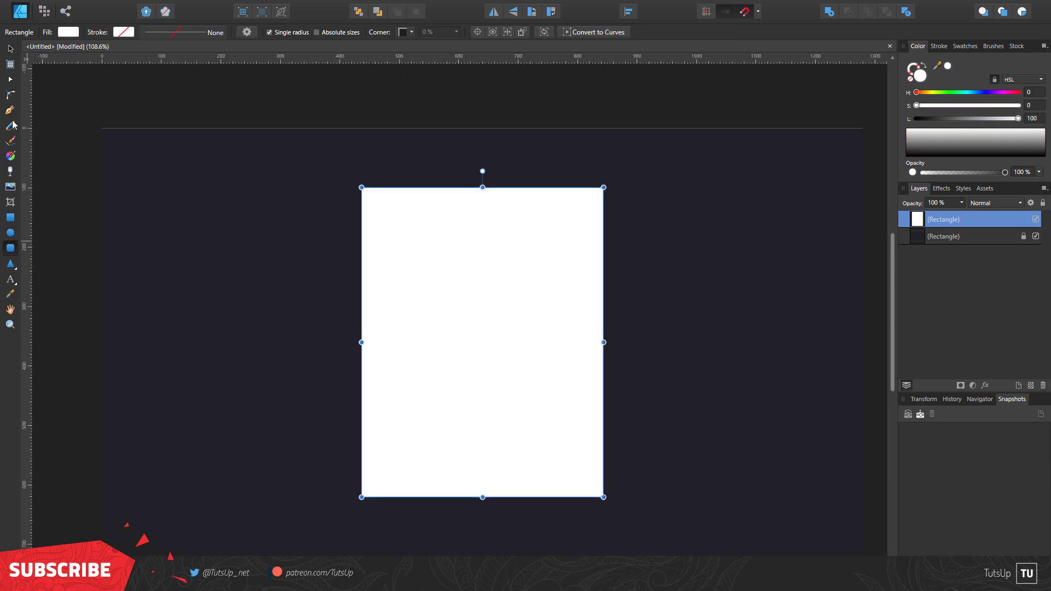
pyautogui.click(411, 32)
pyautogui.click(396, 55)
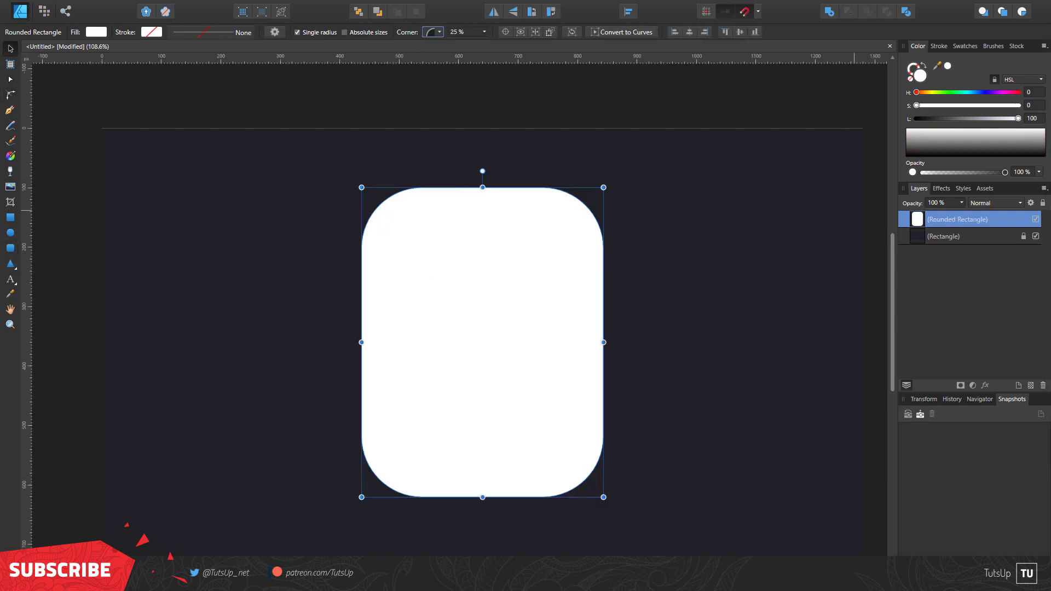
pyautogui.hotkey('ctrl', 'd')
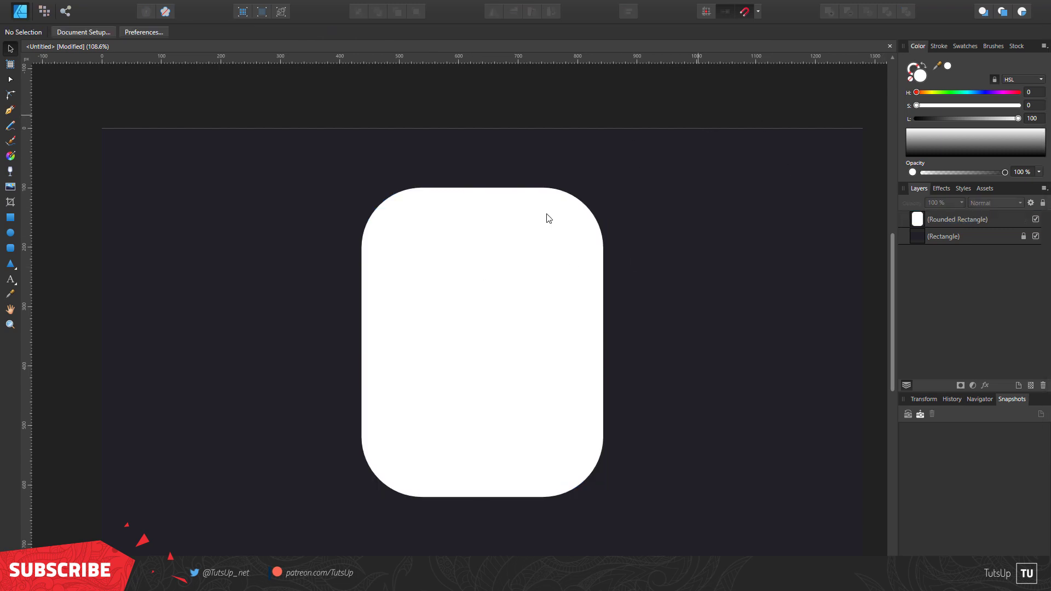
pyautogui.scroll(-1, 450, 305)
# Pen-draw a wavy hill across the card's lower half, fill it blue and clip it into the card.
pyautogui.press('p')
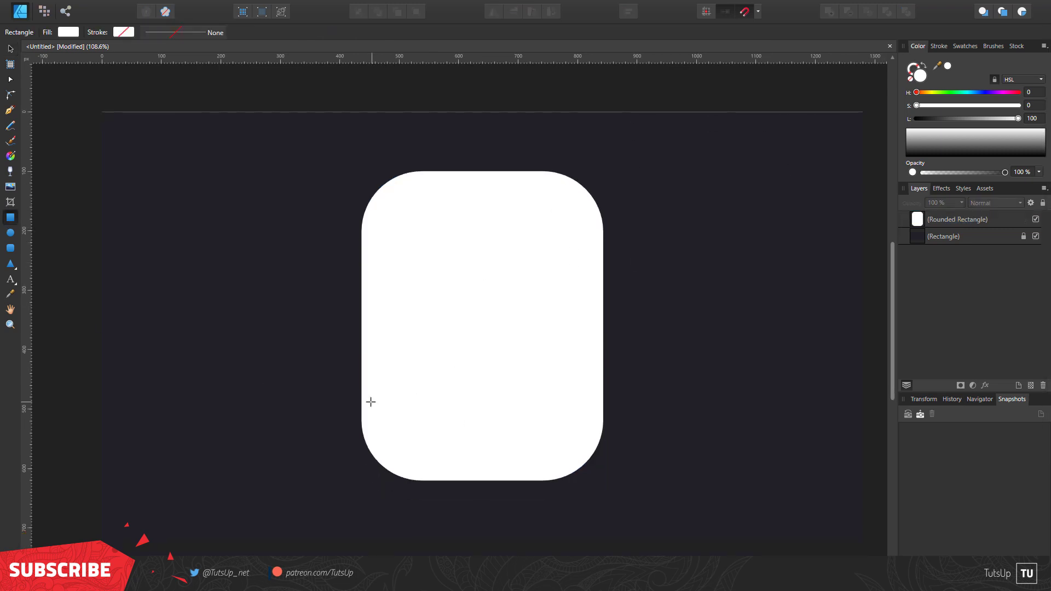
pyautogui.click(351, 373)
pyautogui.moveTo(423, 375); pyautogui.dragTo(430, 379)
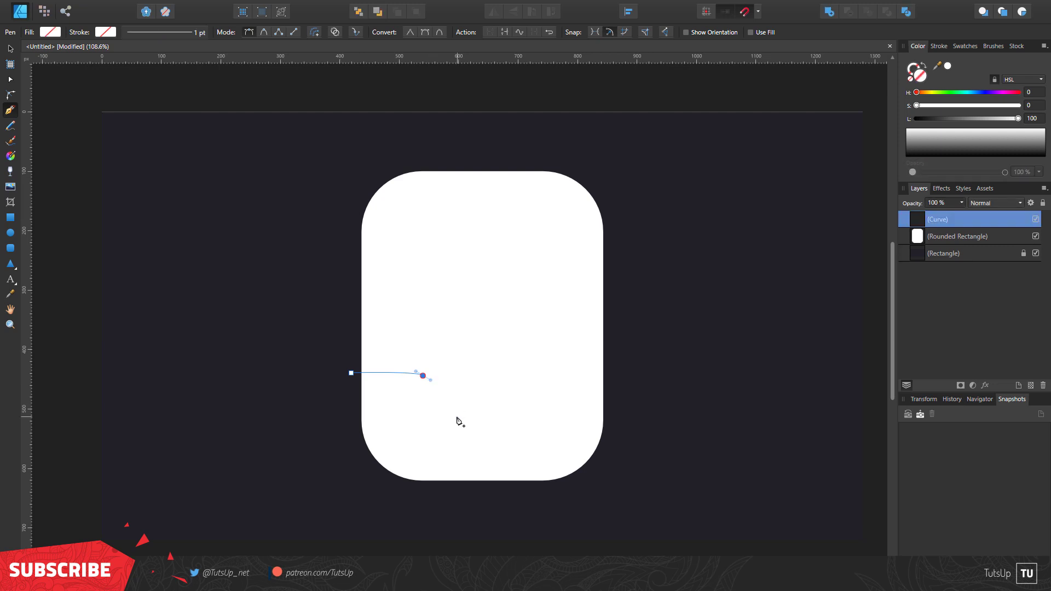
pyautogui.moveTo(552, 421); pyautogui.dragTo(572, 434)
pyautogui.click(620, 469)
pyautogui.click(619, 521)
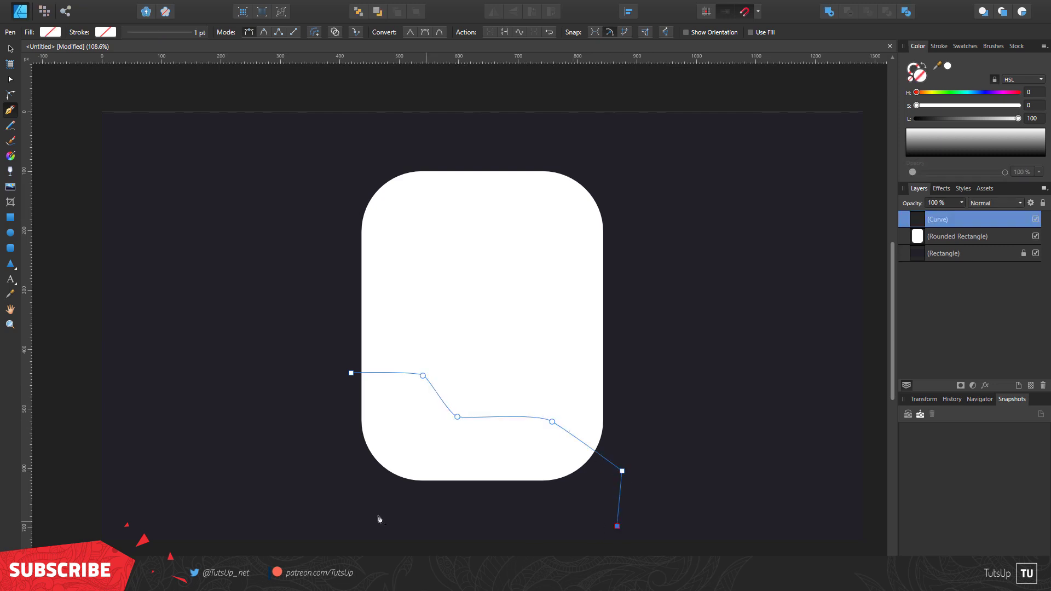
pyautogui.click(330, 502)
pyautogui.click(351, 373)
pyautogui.click(947, 66)
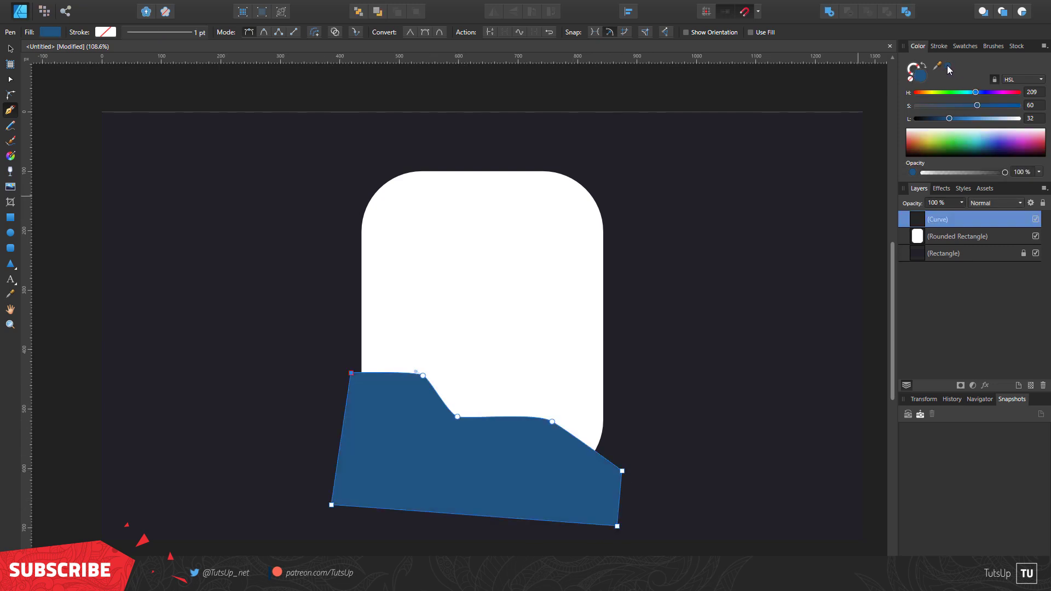
pyautogui.moveTo(938, 219); pyautogui.dragTo(958, 236)
# Draw the dark navy foreground ridge over the bottom of the card.
pyautogui.scroll(3, 506, 428)
pyautogui.scroll(1, 506, 428)
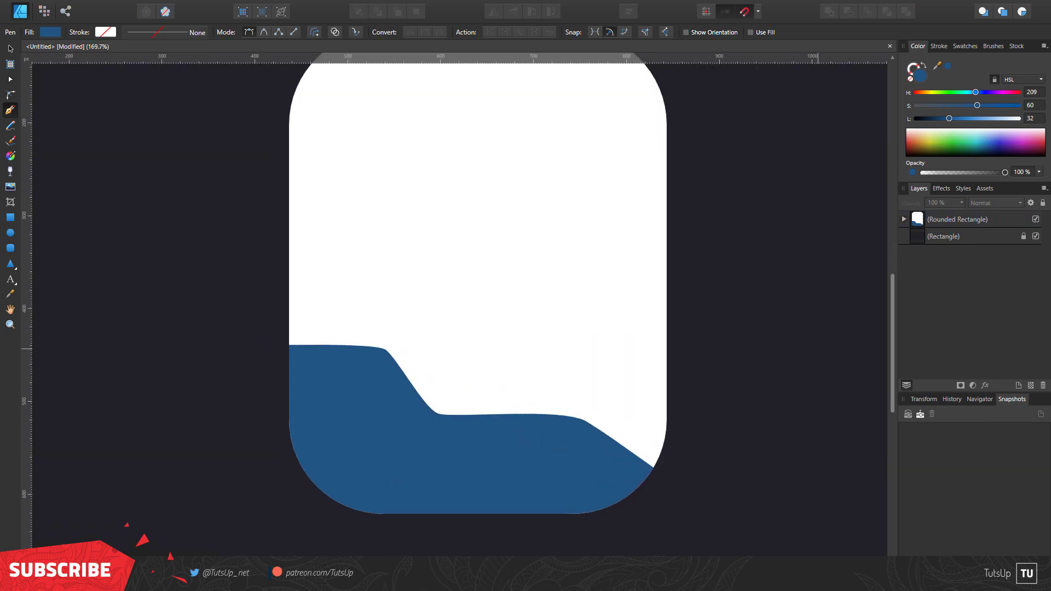
pyautogui.moveTo(513, 465); pyautogui.dragTo(511, 454)
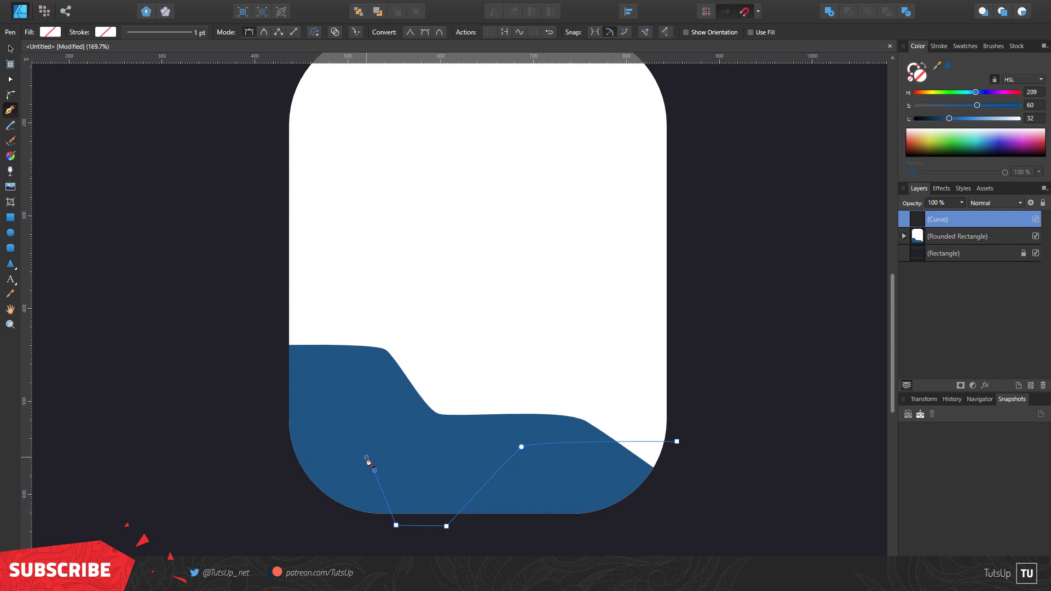
pyautogui.click(708, 556)
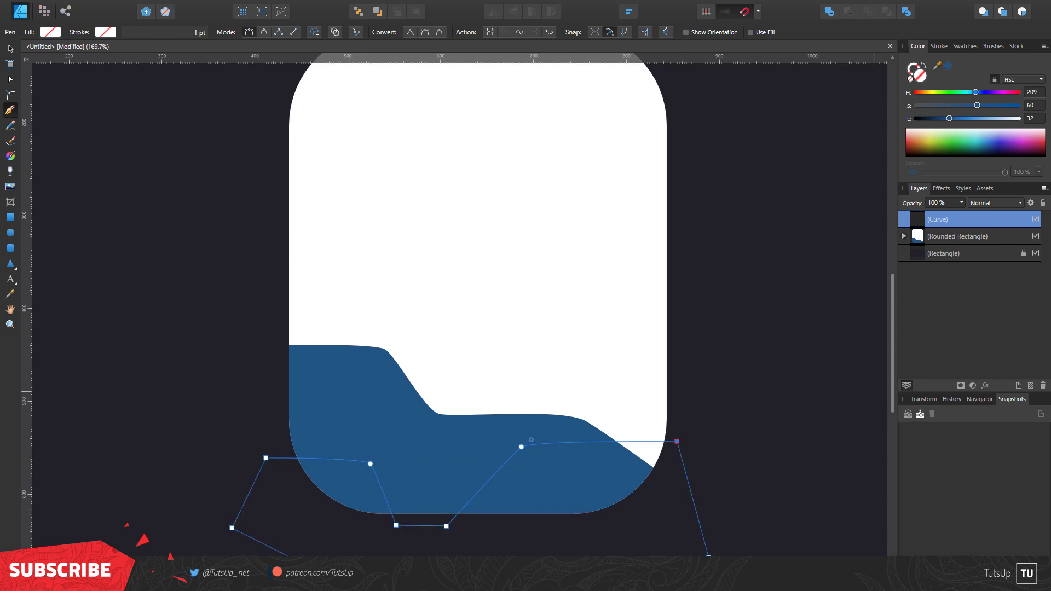
pyautogui.press('Escape')
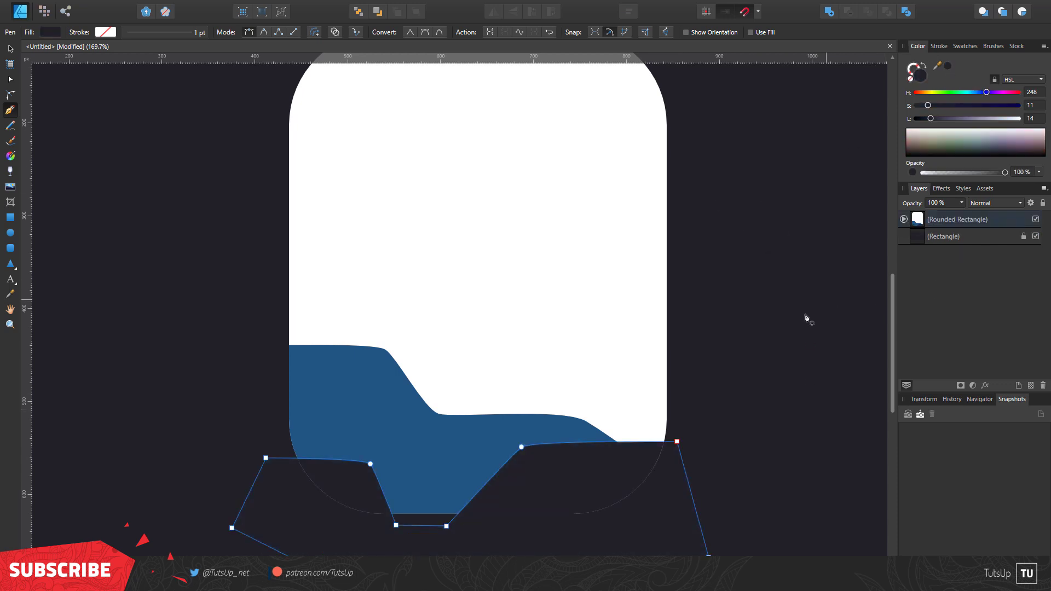
pyautogui.press('Escape')
pyautogui.scroll(2, 572, 493)
pyautogui.scroll(-2, 553, 464)
pyautogui.scroll(1, 531, 456)
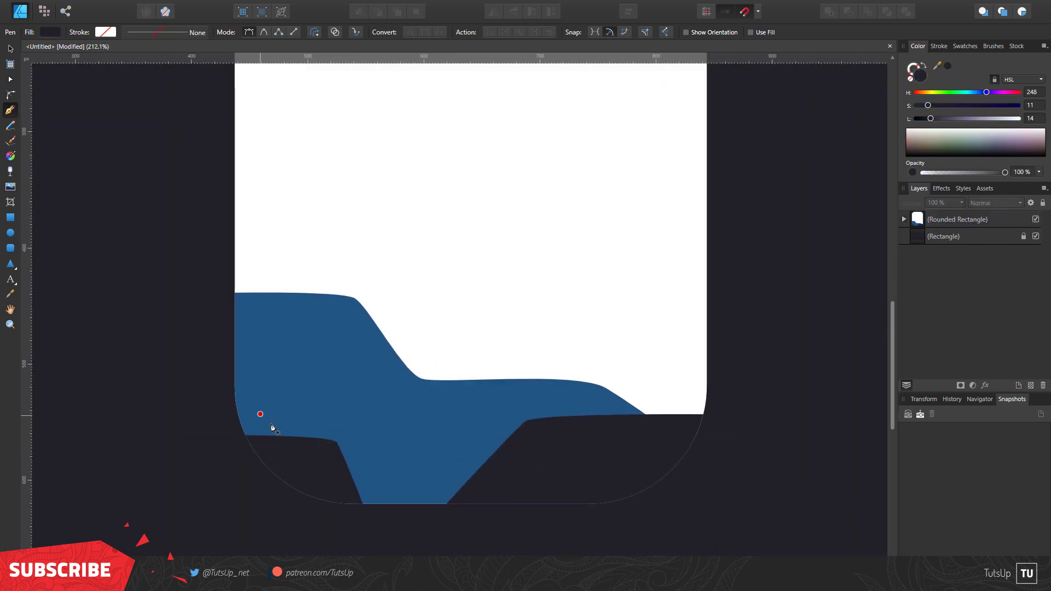
# Draw a rectangle tree trunk on the left ridge.
pyautogui.click(10, 202)
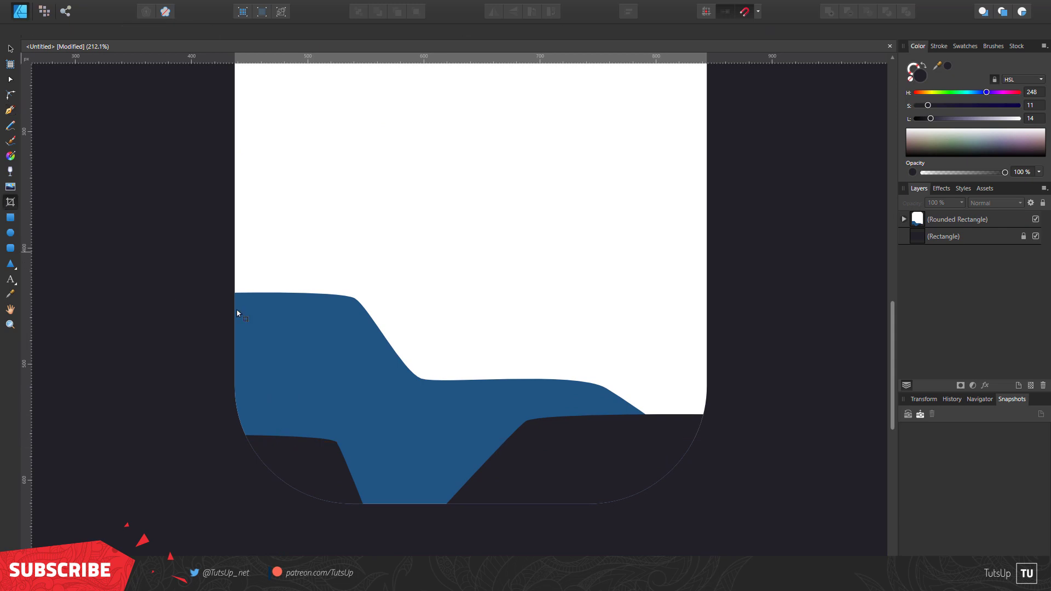
pyautogui.click(10, 217)
pyautogui.moveTo(287, 442); pyautogui.dragTo(311, 356)
pyautogui.scroll(4, 308, 400)
# Draw a wide rectangle with rounded bottom corners as a roughly 9 pt branch outline.
pyautogui.moveTo(245, 365); pyautogui.dragTo(376, 413)
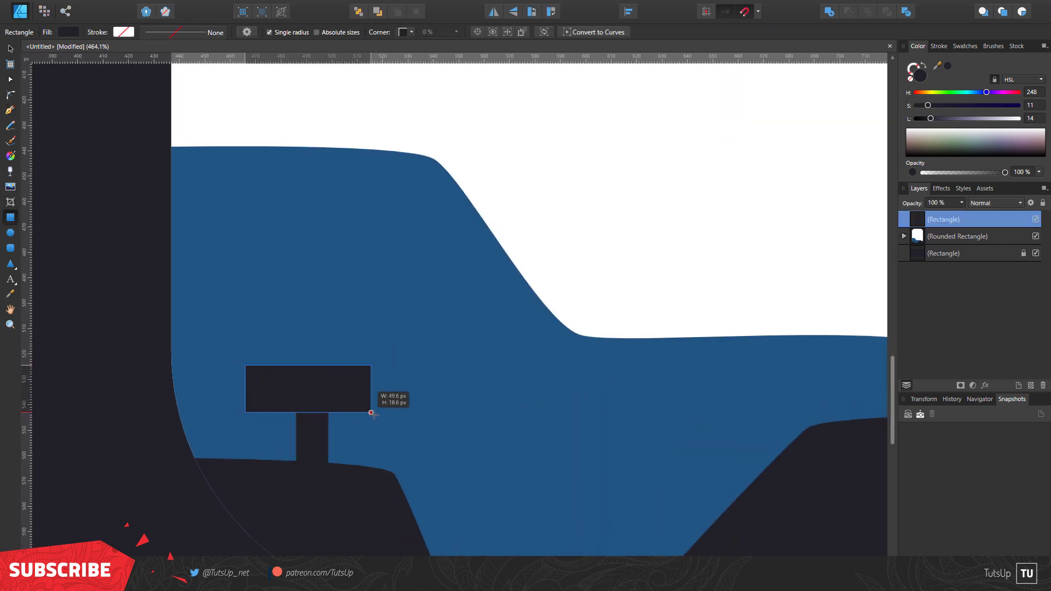
pyautogui.click(10, 94)
pyautogui.moveTo(230, 427); pyautogui.dragTo(392, 403)
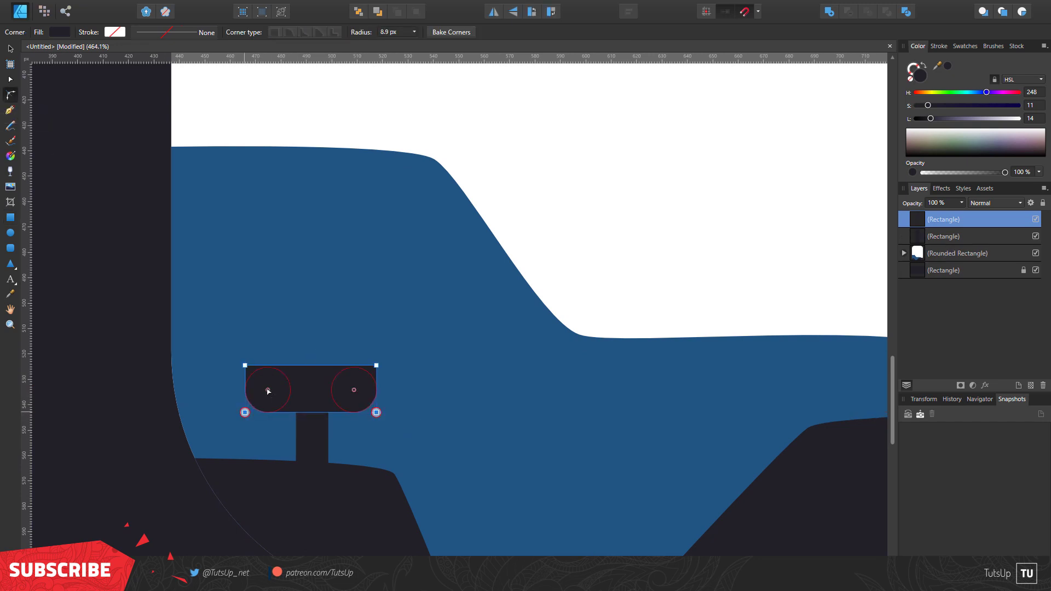
pyautogui.click(924, 65)
pyautogui.click(938, 46)
pyautogui.moveTo(931, 80); pyautogui.dragTo(961, 79)
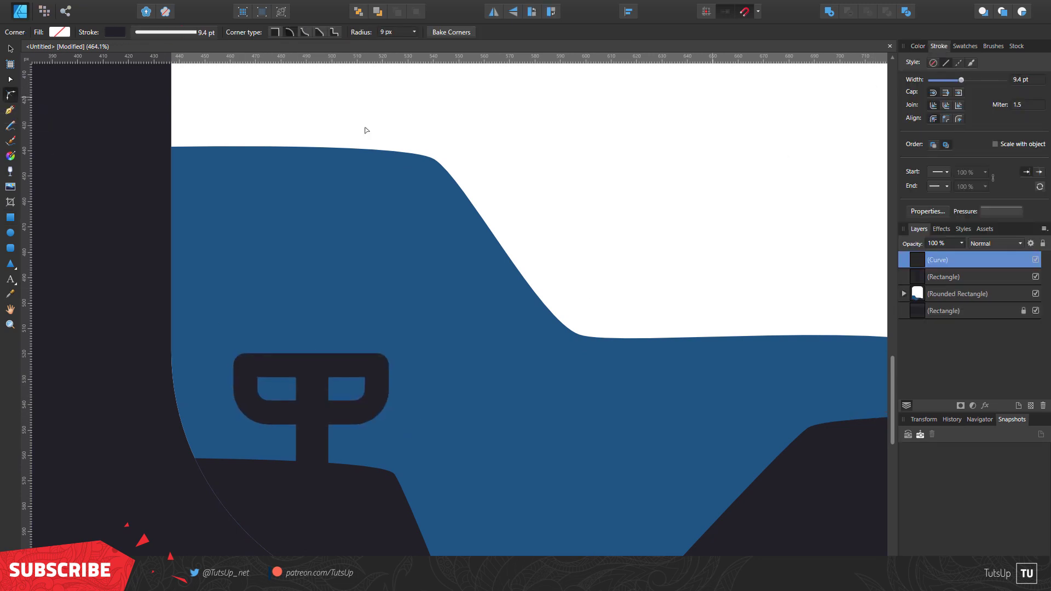
# Make a half-dome canopy by subtracting a rectangle from a filled circle.
pyautogui.press('m')
pyautogui.moveTo(311, 378); pyautogui.dragTo(379, 268)
pyautogui.hotkey('shift', 'x')
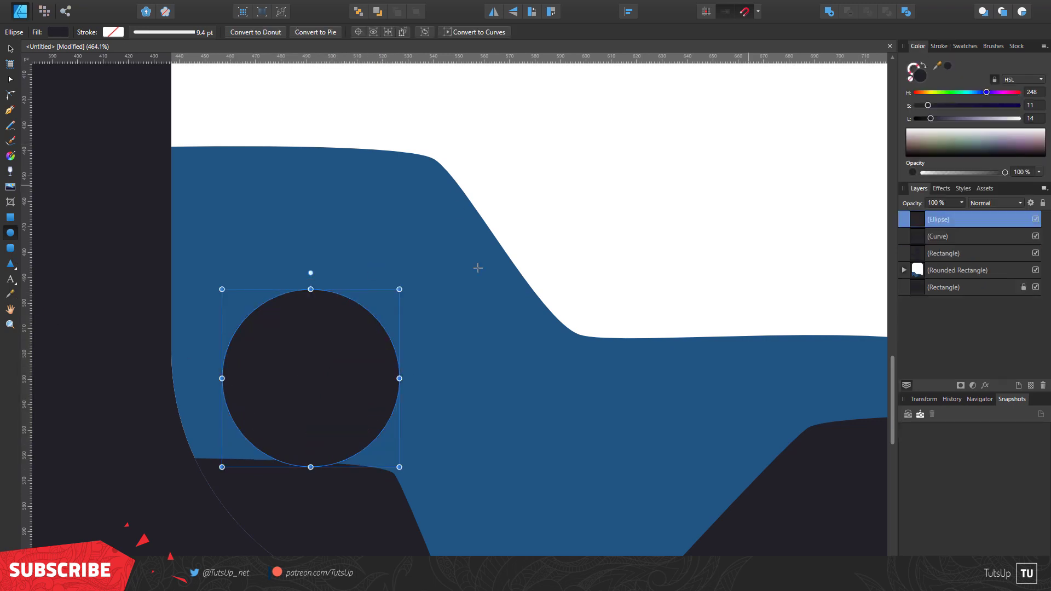
pyautogui.moveTo(203, 398); pyautogui.dragTo(427, 510)
pyautogui.hotkey('ctrl', 'z')
pyautogui.press('m')
pyautogui.moveTo(185, 388); pyautogui.dragTo(453, 519)
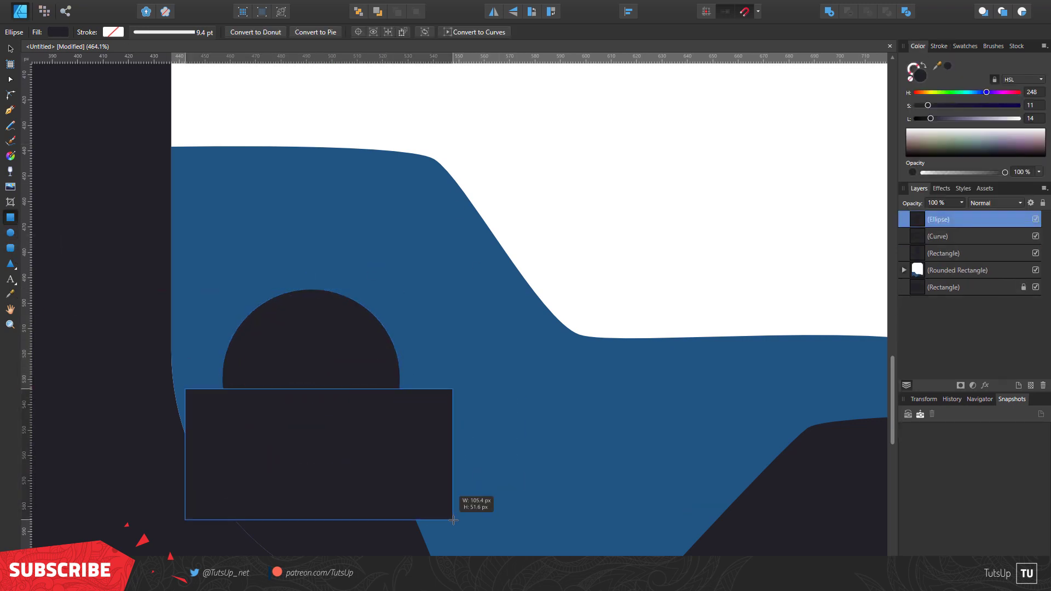
pyautogui.press('v')
pyautogui.keyDown('shift'); pyautogui.click(938, 236); pyautogui.keyUp('shift')
pyautogui.click(848, 11)
# Raise the branches under the canopy and thin their outline to 6.5 pt.
pyautogui.moveTo(361, 402); pyautogui.dragTo(376, 389)
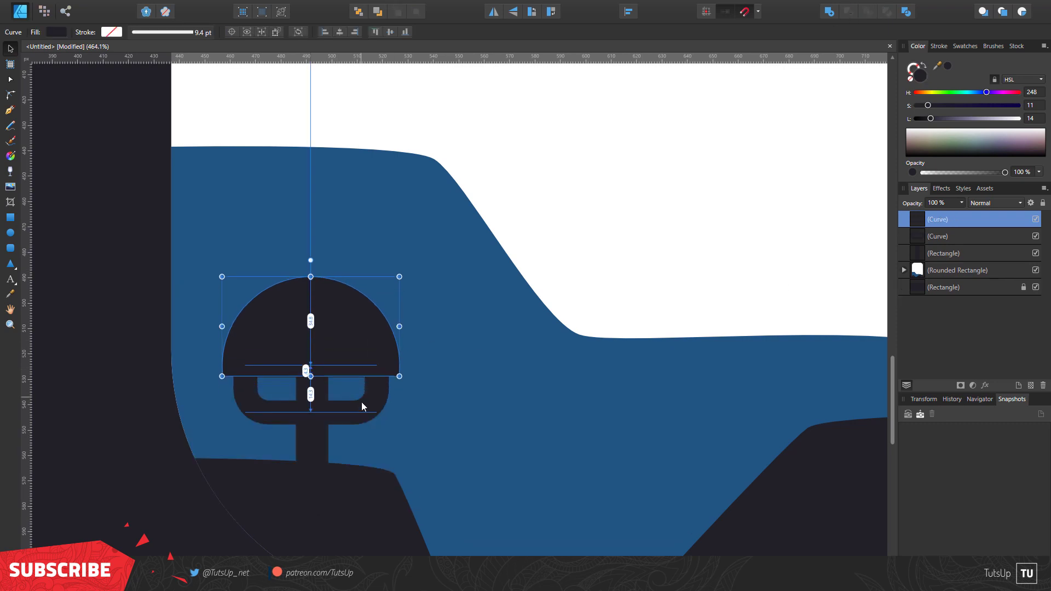
pyautogui.click(939, 46)
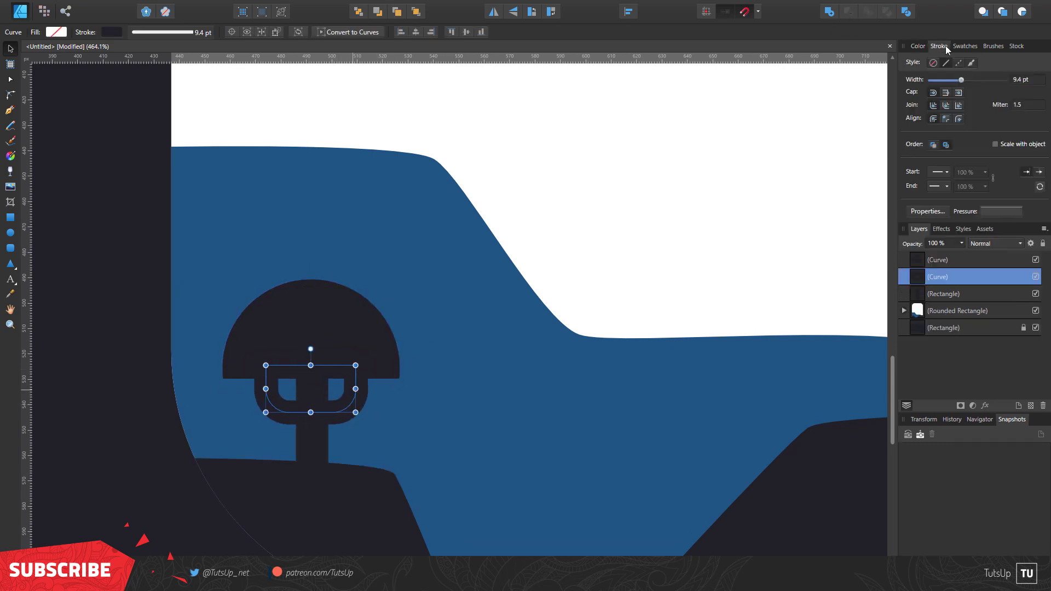
pyautogui.moveTo(967, 80); pyautogui.dragTo(956, 80)
pyautogui.hotkey('ctrl', 'd')
# Pen-trace the jagged pine-tree line with peaks across the left and middle of the card.
pyautogui.scroll(-1, 440, 344)
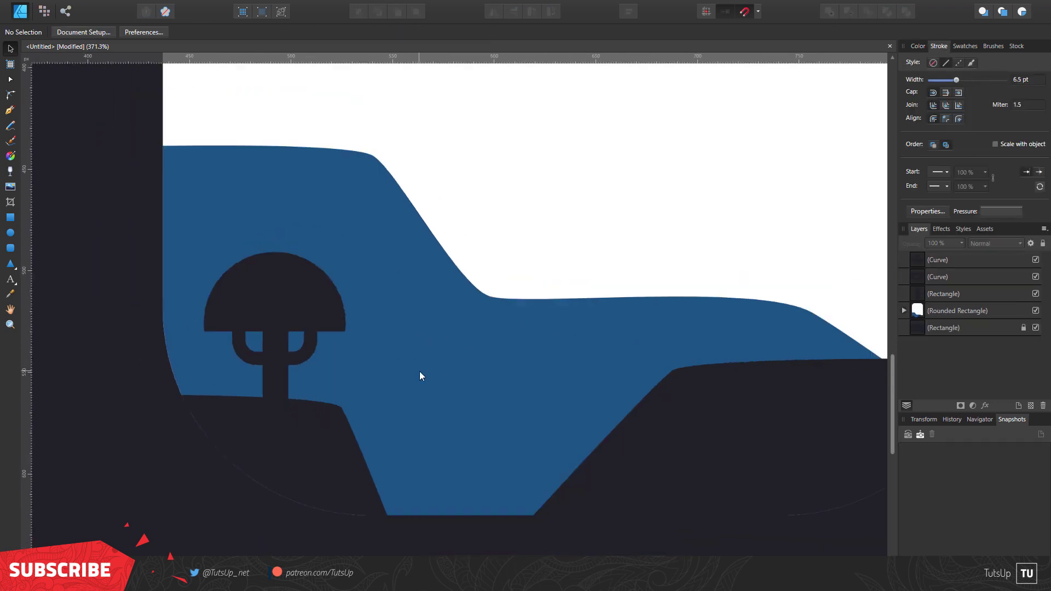
pyautogui.click(9, 109)
pyautogui.moveTo(168, 408); pyautogui.dragTo(181, 359)
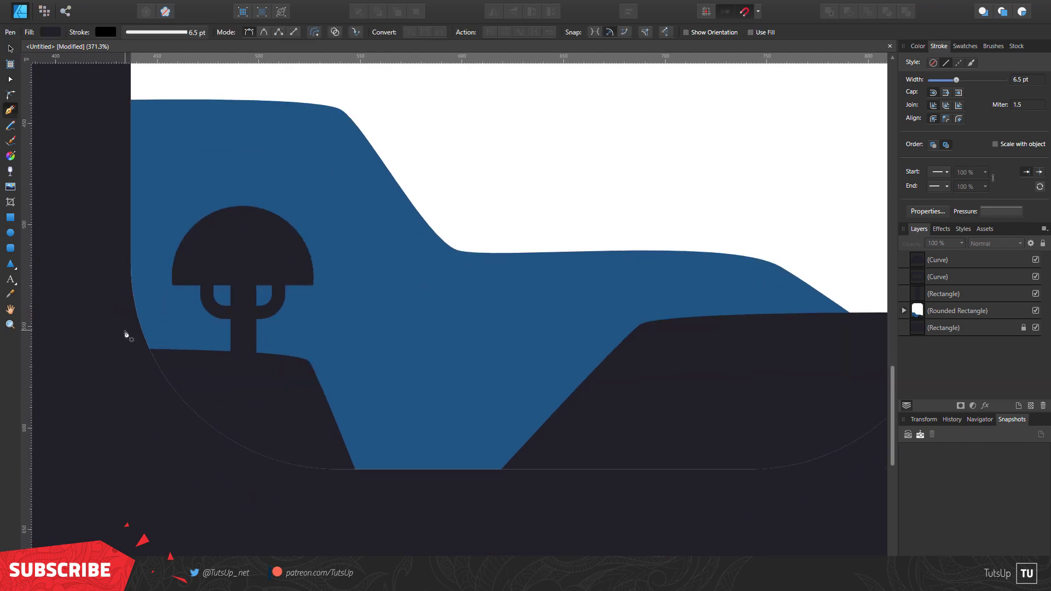
pyautogui.click(125, 330)
pyautogui.click(155, 233)
pyautogui.click(191, 378)
pyautogui.click(289, 488)
pyautogui.click(364, 317)
pyautogui.click(385, 408)
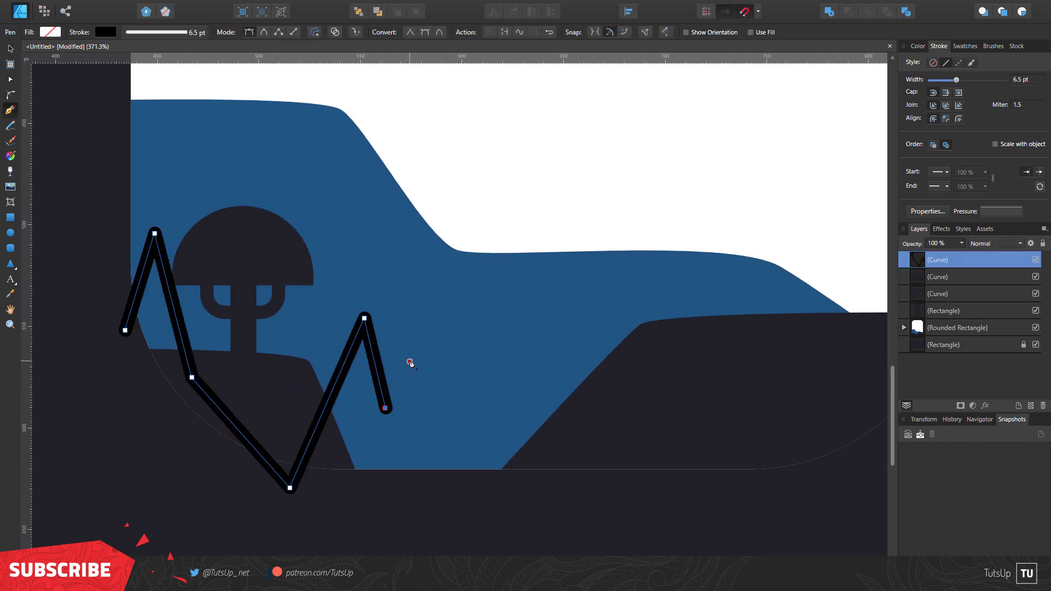
pyautogui.click(410, 360)
pyautogui.click(450, 486)
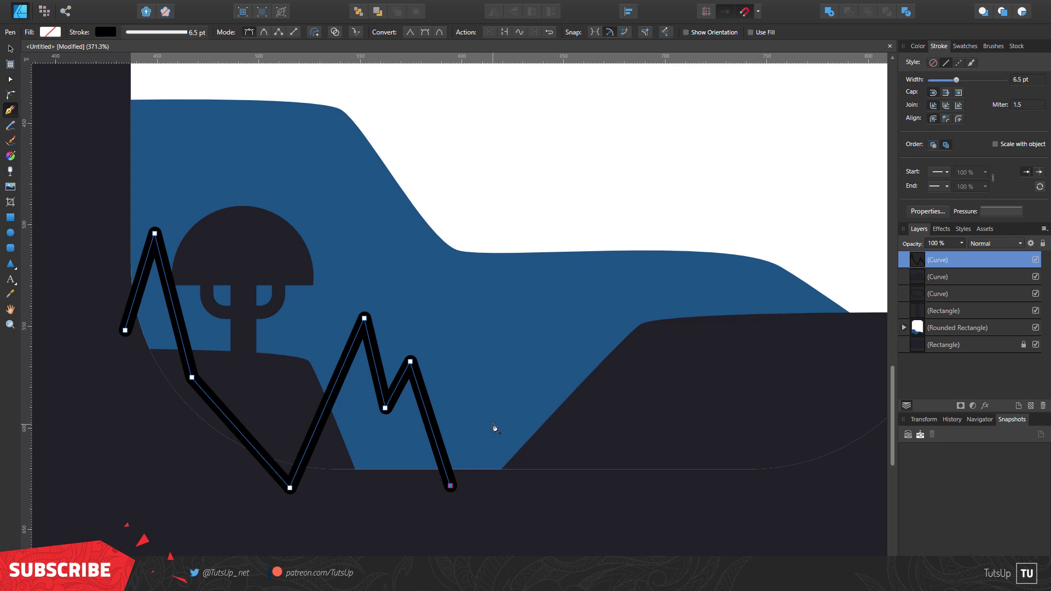
pyautogui.click(504, 381)
pyautogui.click(534, 484)
# Add the tall right-hand peak and close the tree-line path along the bottom.
pyautogui.click(715, 389)
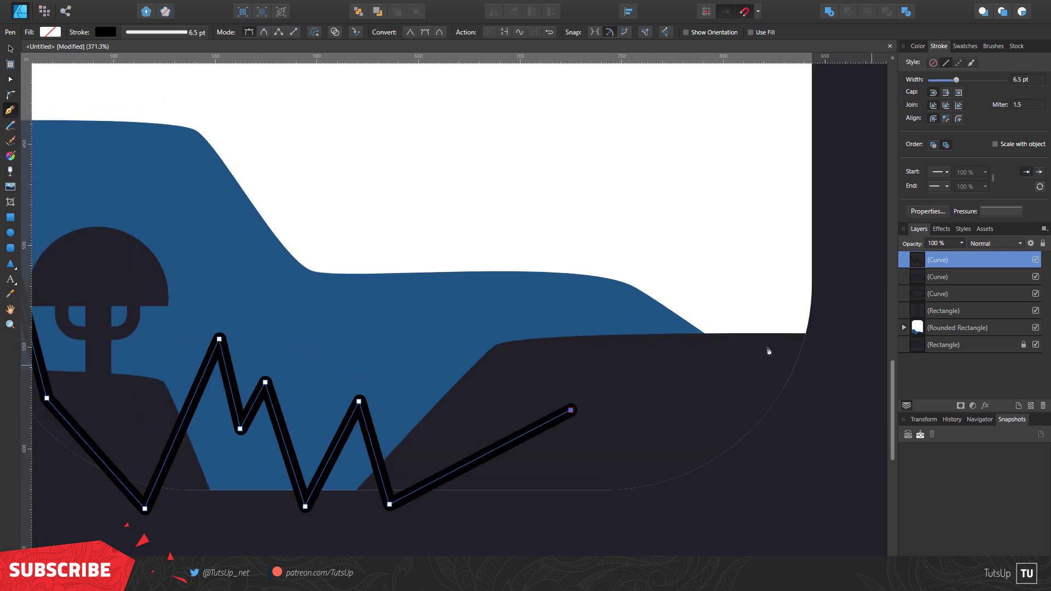
pyautogui.click(604, 309)
pyautogui.click(644, 404)
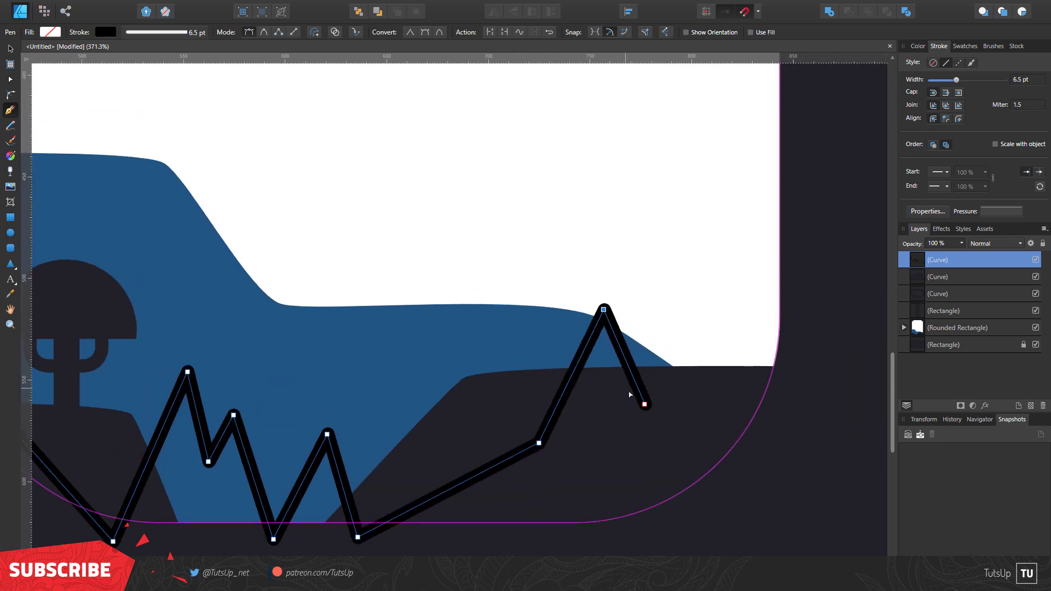
pyautogui.scroll(-1, 543, 370)
pyautogui.scroll(-3, 603, 356)
pyautogui.click(691, 426)
pyautogui.click(287, 501)
pyautogui.click(120, 388)
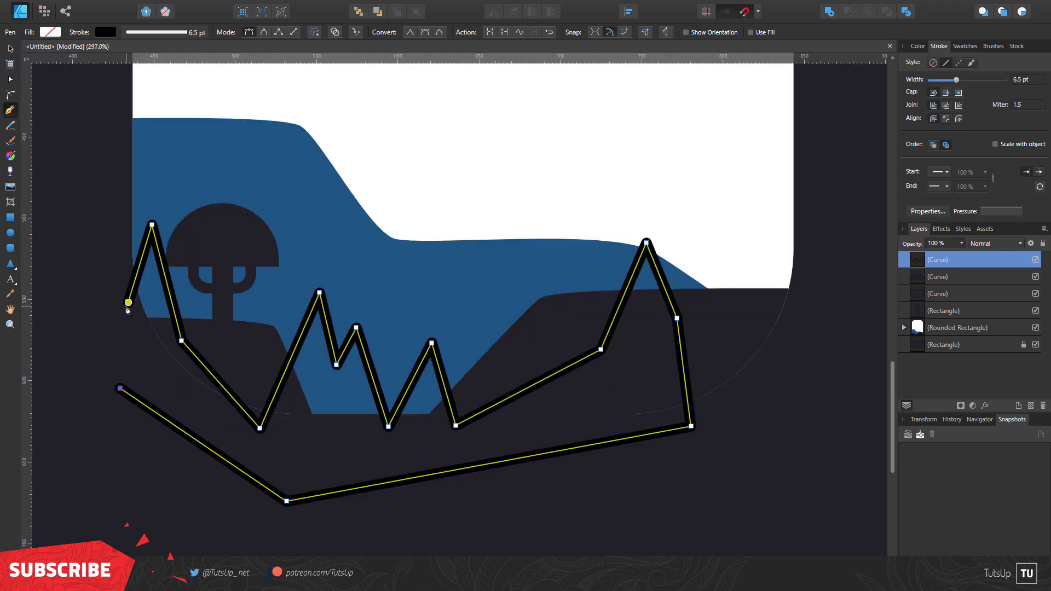
pyautogui.click(128, 302)
# Fill the tree-line shape dark and slightly round its peak points.
pyautogui.moveTo(938, 66); pyautogui.dragTo(716, 342)
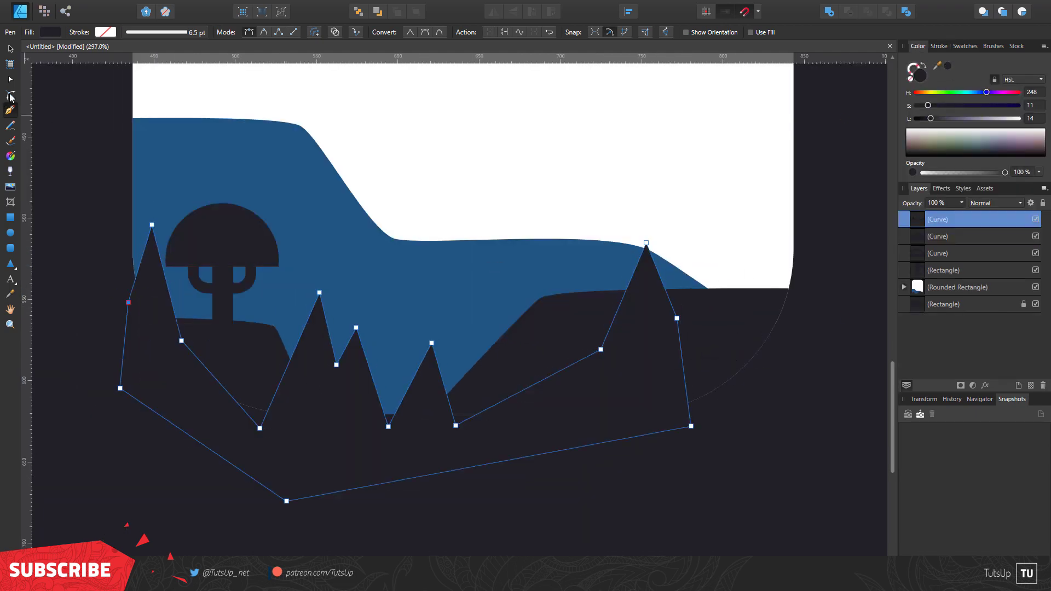
pyautogui.click(10, 95)
pyautogui.moveTo(458, 308); pyautogui.dragTo(405, 359)
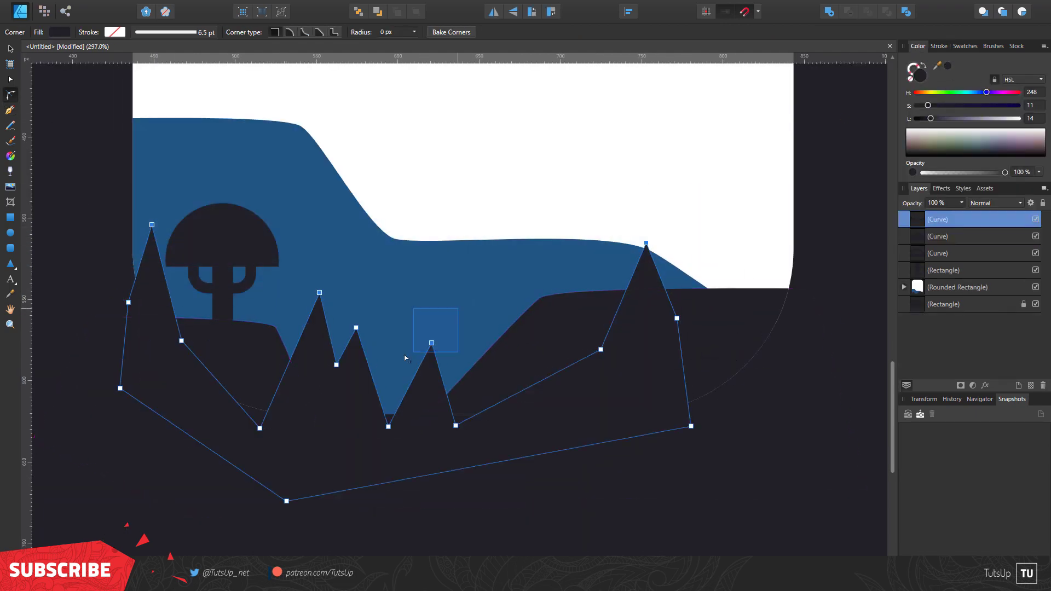
pyautogui.moveTo(317, 300); pyautogui.dragTo(319, 310)
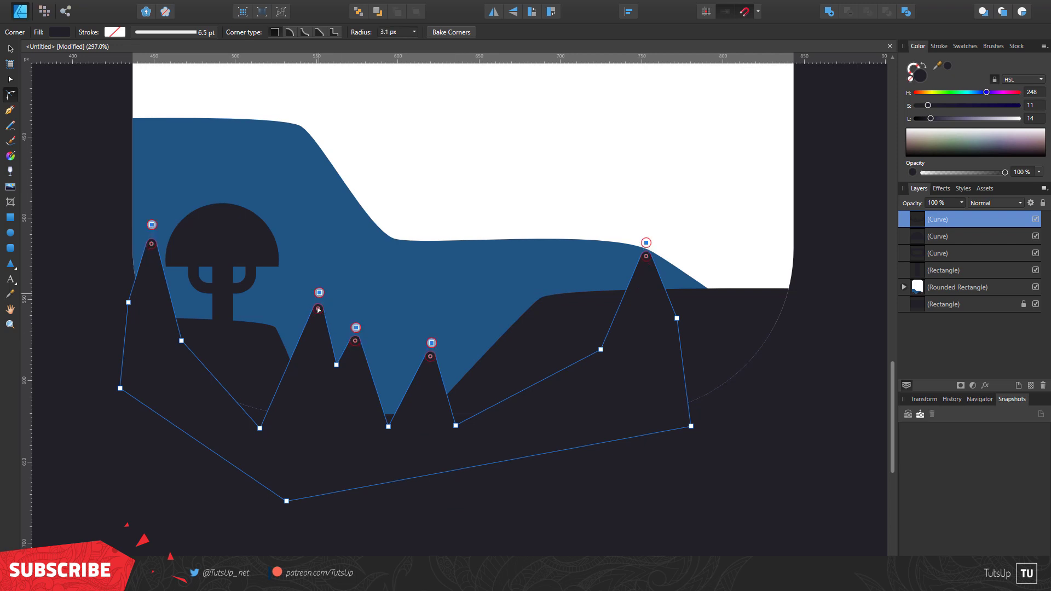
pyautogui.click(554, 425)
pyautogui.keyDown('ctrl'); pyautogui.scroll(-3, 438, 411); pyautogui.keyUp('ctrl')
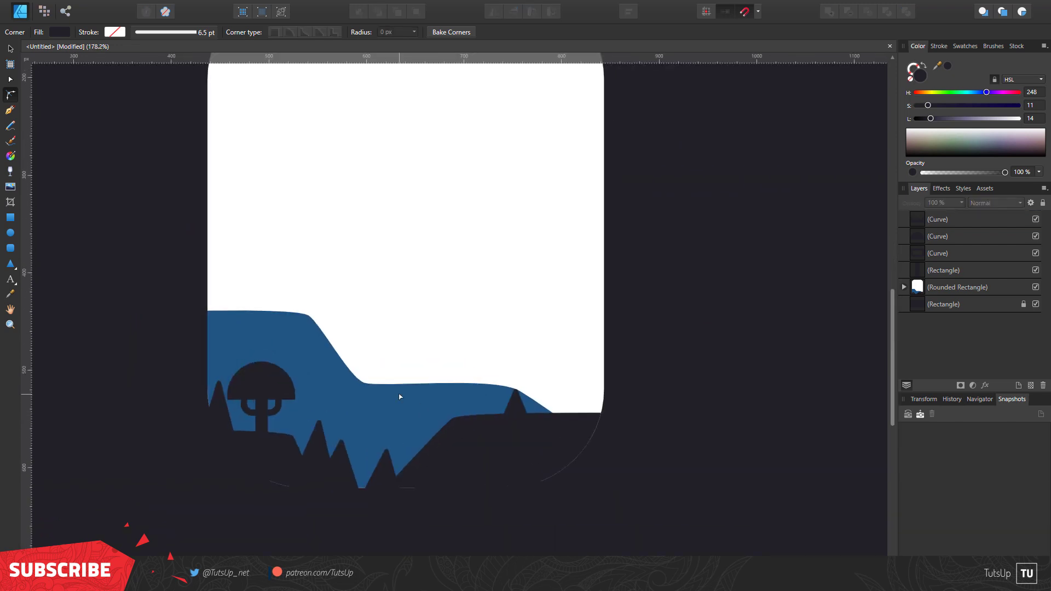
pyautogui.keyDown('ctrl'); pyautogui.scroll(1, 450, 460); pyautogui.keyUp('ctrl')
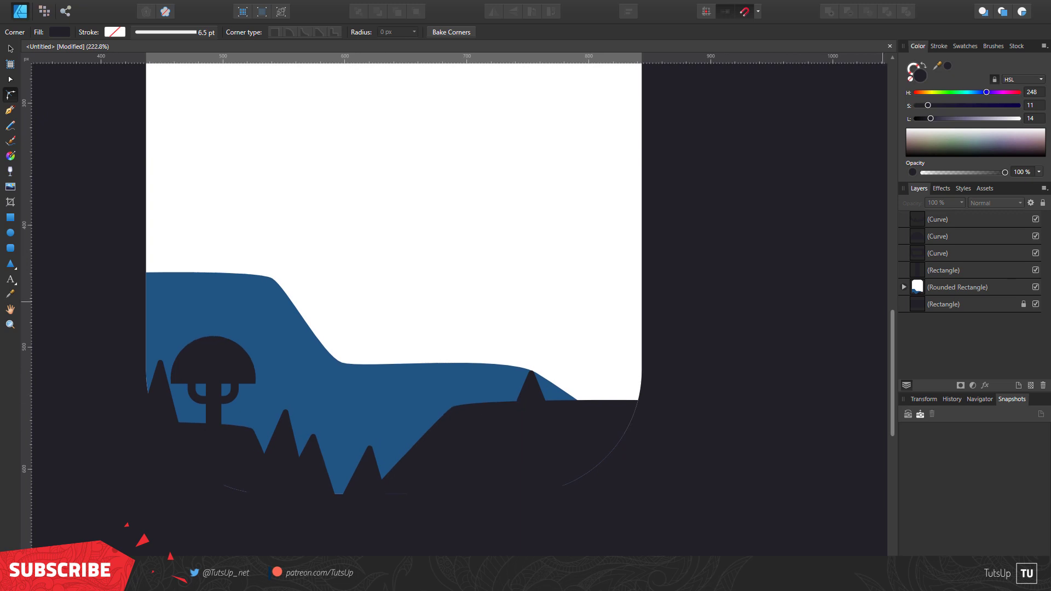
# Move the right-hand pine tree's points further right.
pyautogui.press('a')
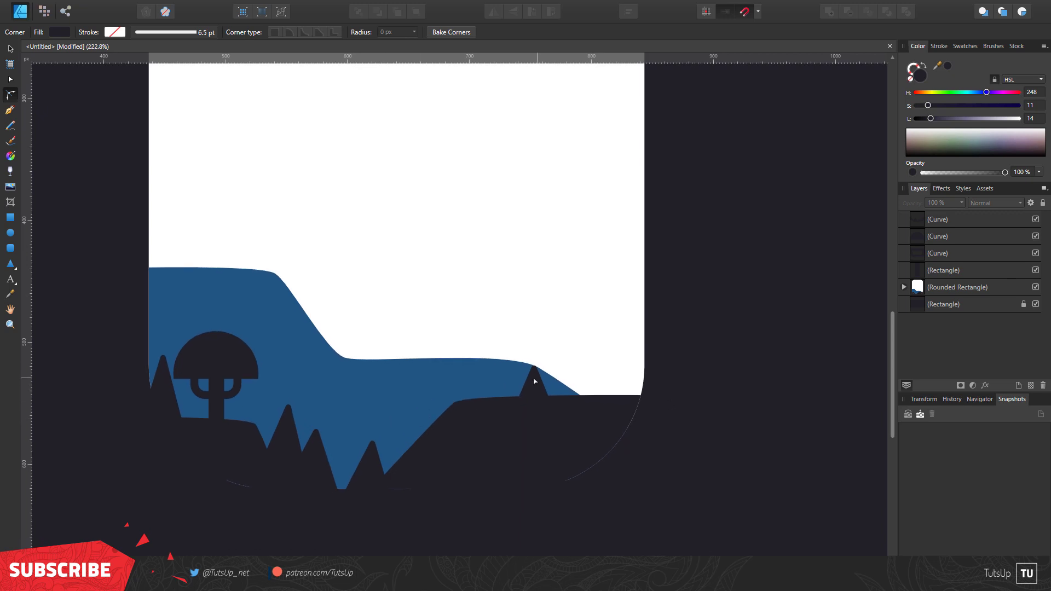
pyautogui.click(533, 383)
pyautogui.moveTo(557, 417); pyautogui.dragTo(612, 415)
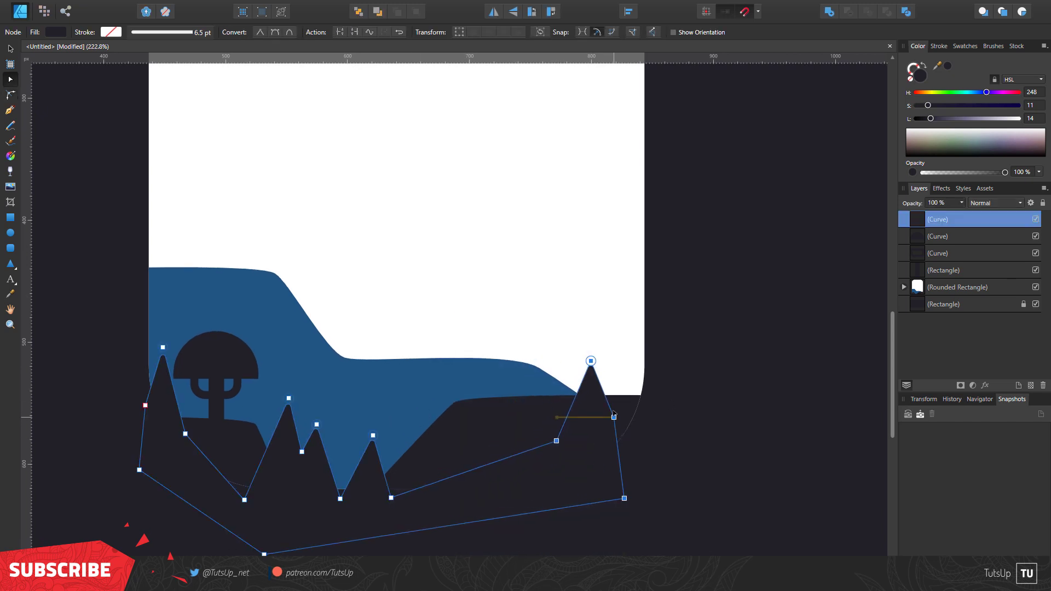
pyautogui.click(652, 425)
pyautogui.scroll(3, 509, 400)
# Draw the dark deer silhouette on the ridge and reshape its hind leg and rump.
pyautogui.click(10, 110)
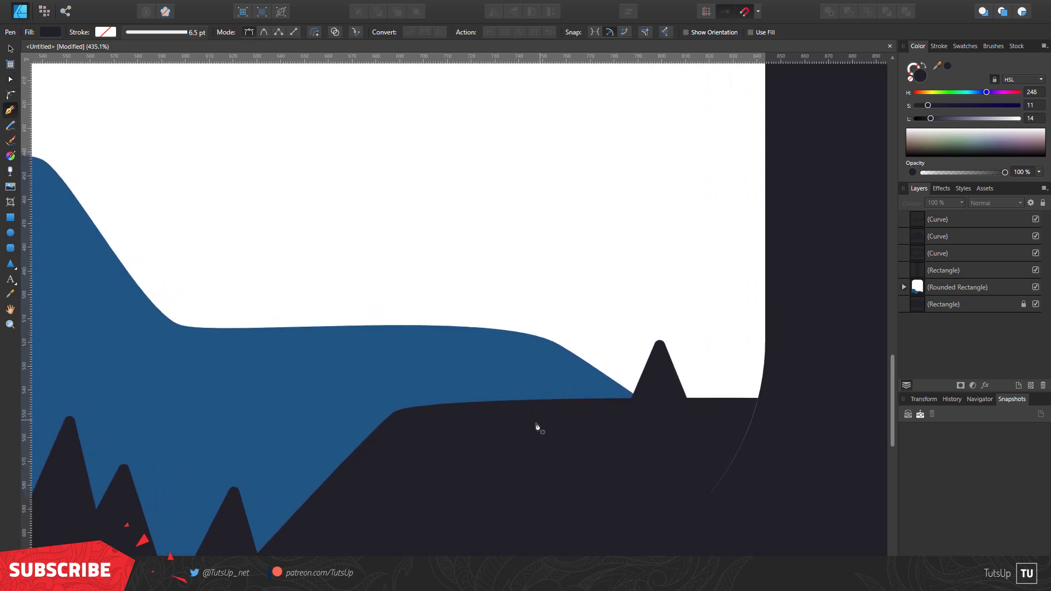
pyautogui.moveTo(538, 416); pyautogui.dragTo(538, 398)
pyautogui.scroll(3, 526, 388)
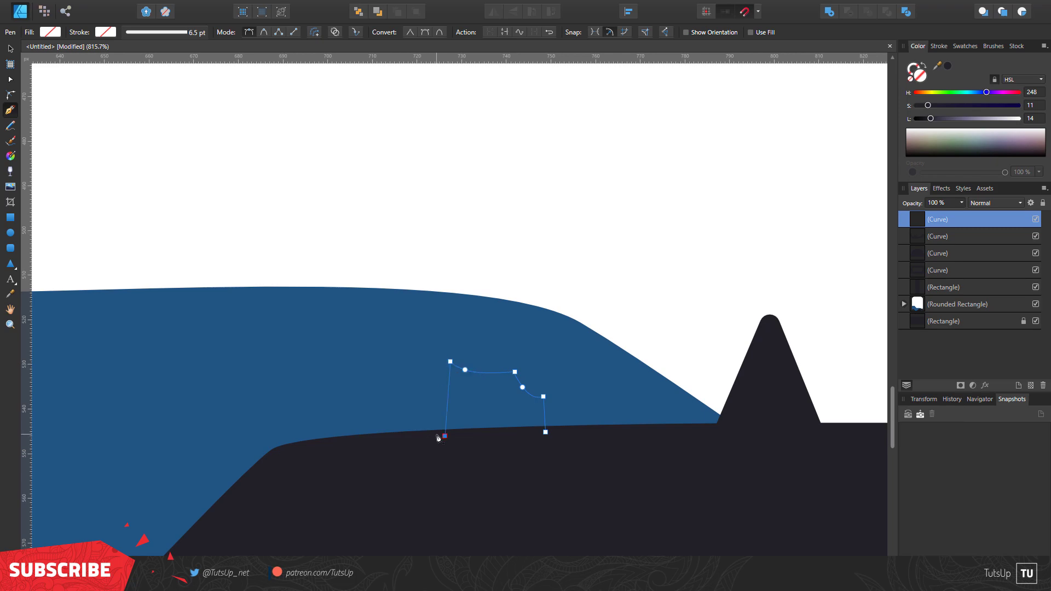
pyautogui.scroll(1, 441, 352)
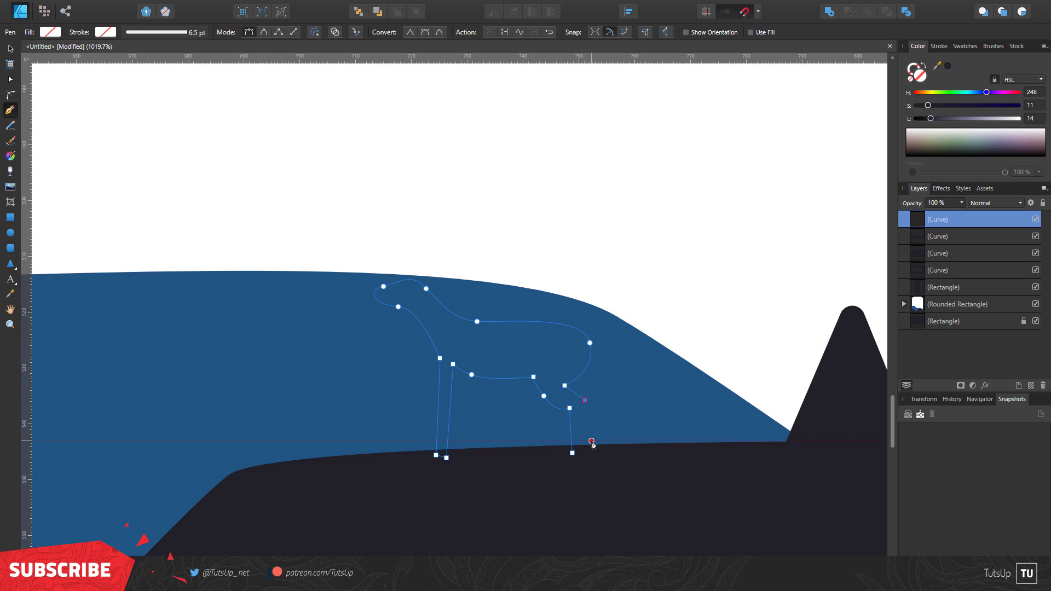
pyautogui.keyDown('ctrl'); pyautogui.scroll(2, 564, 383); pyautogui.keyUp('ctrl')
pyautogui.moveTo(621, 425)
pyautogui.mouseDown()
pyautogui.moveTo(665, 514)
pyautogui.moveTo(625, 437)
pyautogui.mouseUp()
pyautogui.moveTo(651, 348); pyautogui.dragTo(619, 348)
pyautogui.moveTo(611, 414); pyautogui.dragTo(600, 415)
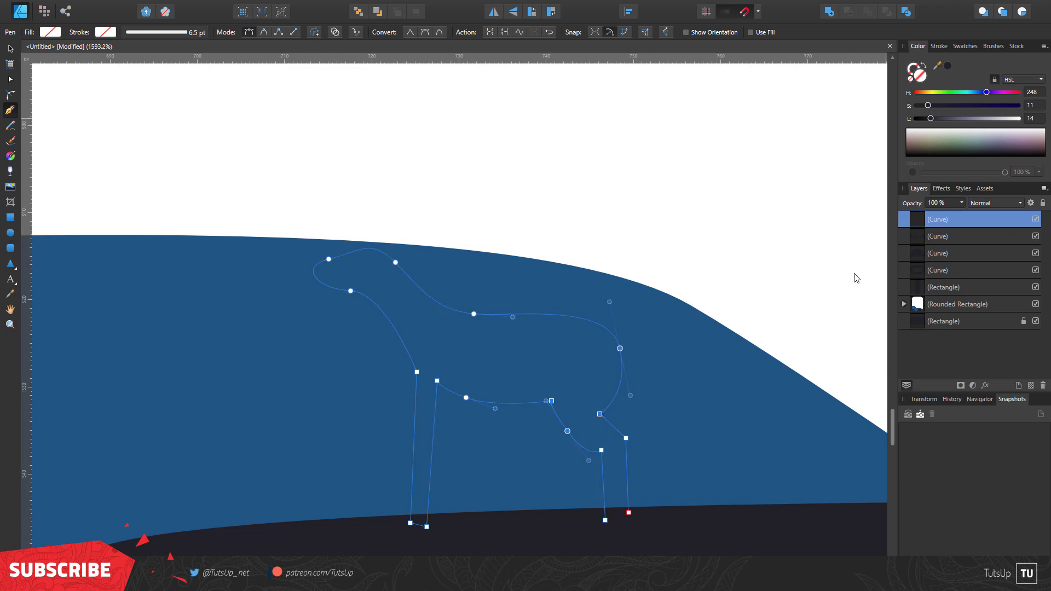
pyautogui.scroll(1, 462, 403)
pyautogui.scroll(1, 492, 385)
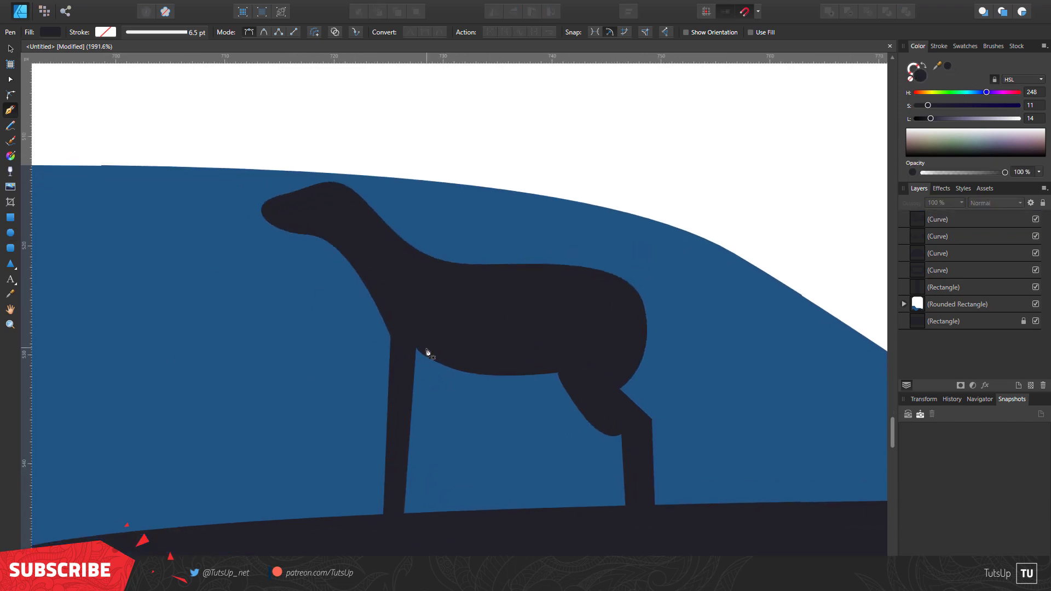
# Finish the rock and add a purple-tinted (hue 285) far front leg behind the deer.
pyautogui.click(458, 535)
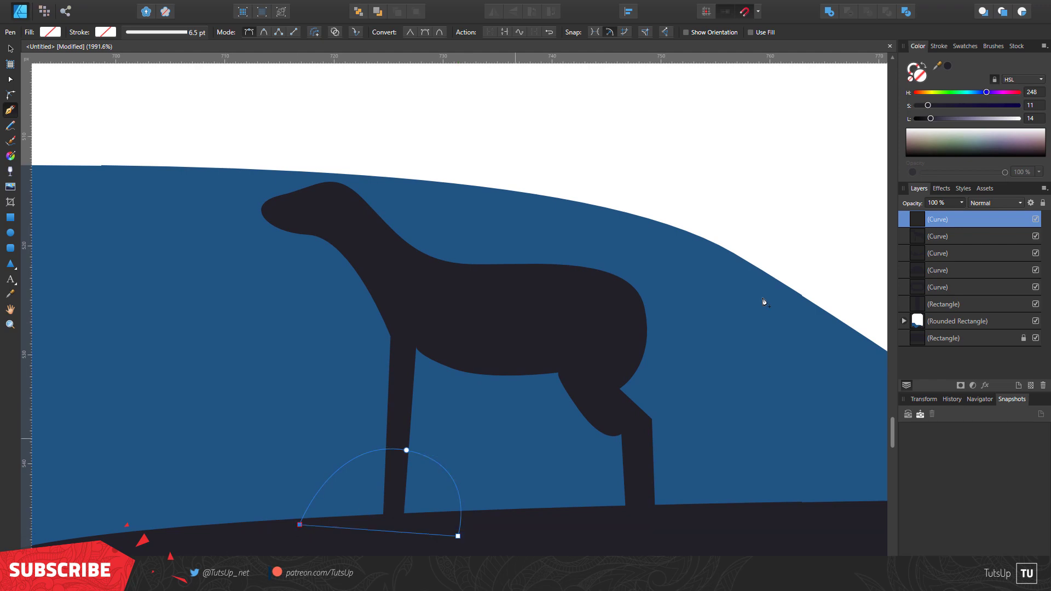
pyautogui.press('Escape')
pyautogui.moveTo(417, 468); pyautogui.dragTo(433, 473)
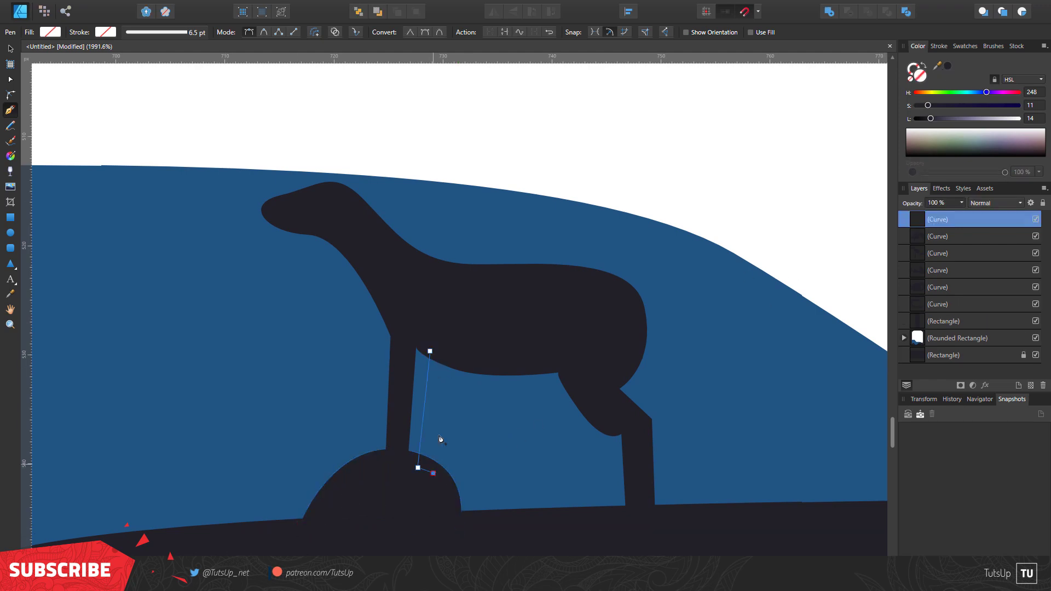
pyautogui.click(430, 352)
pyautogui.click(948, 66)
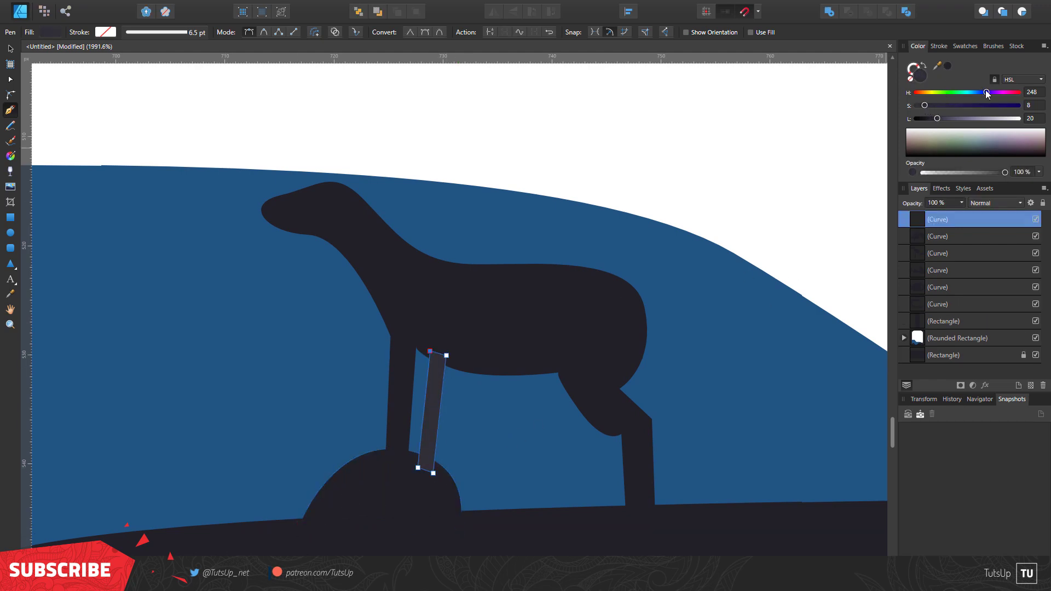
pyautogui.moveTo(986, 92); pyautogui.dragTo(996, 92)
pyautogui.moveTo(937, 219); pyautogui.dragTo(951, 255)
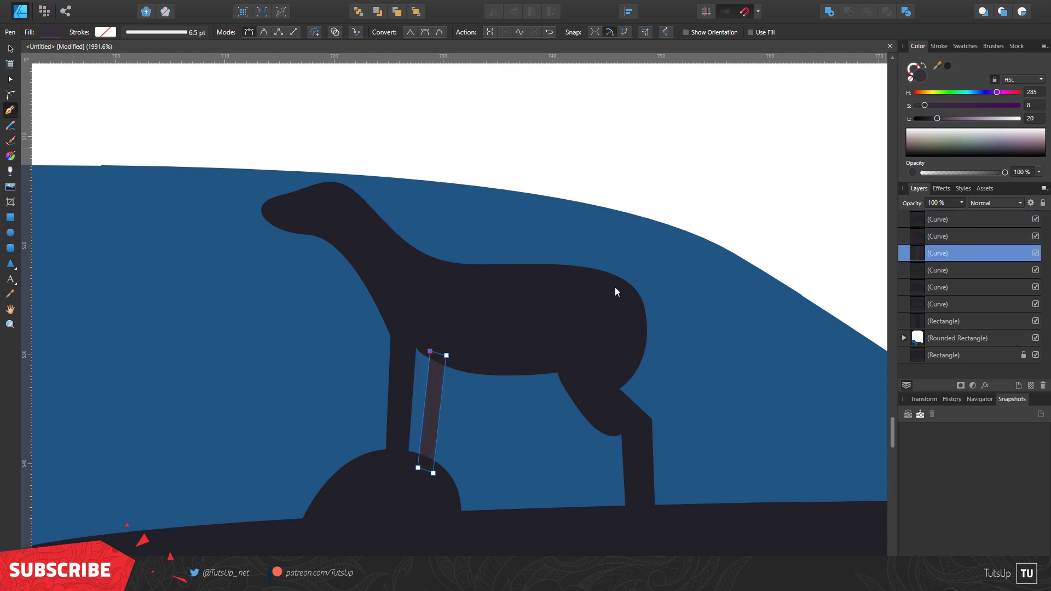
pyautogui.hotkey('ctrl', 'd')
# Draw the far hind leg with the same purple fill.
pyautogui.click(562, 514)
pyautogui.click(593, 519)
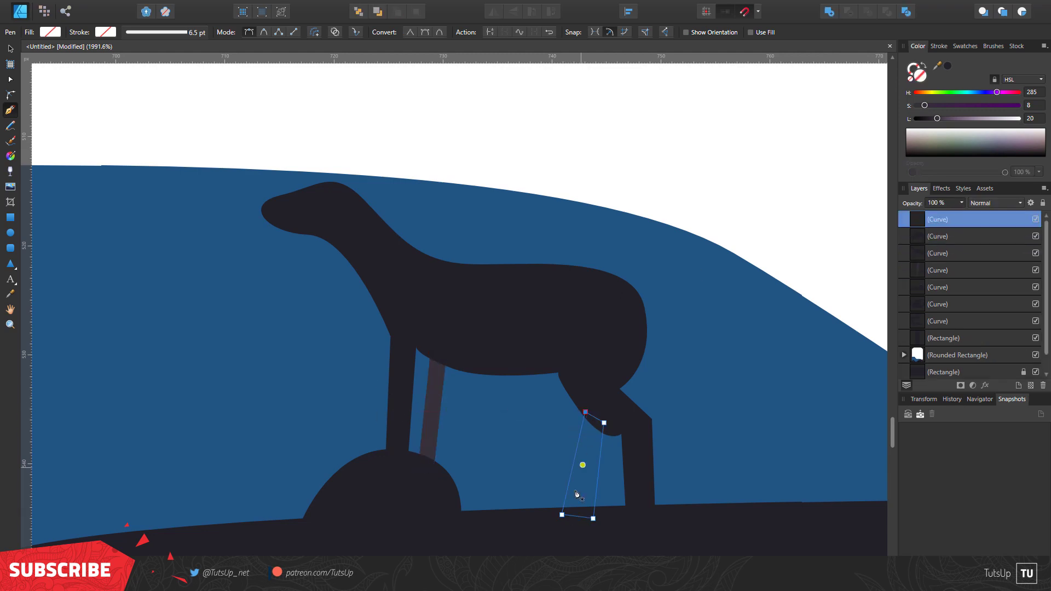
pyautogui.moveTo(937, 65); pyautogui.dragTo(392, 419)
pyautogui.click(947, 66)
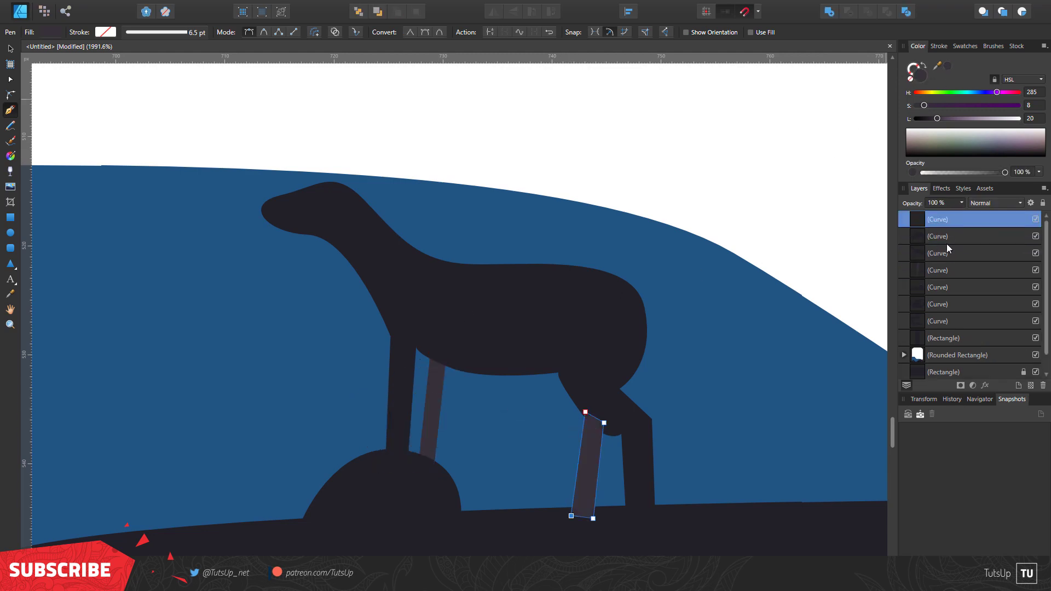
pyautogui.hotkey('ctrl', 'd')
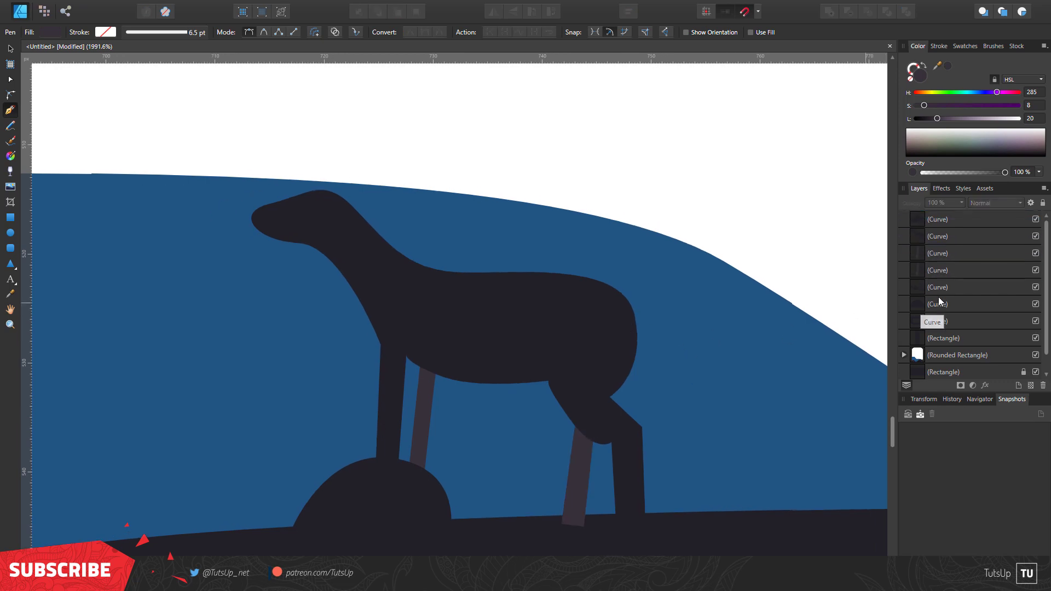
# Clip the deer shapes inside the Rounded Rectangle layer.
pyautogui.click(938, 287)
pyautogui.keyDown('shift'); pyautogui.click(941, 219); pyautogui.keyUp('shift')
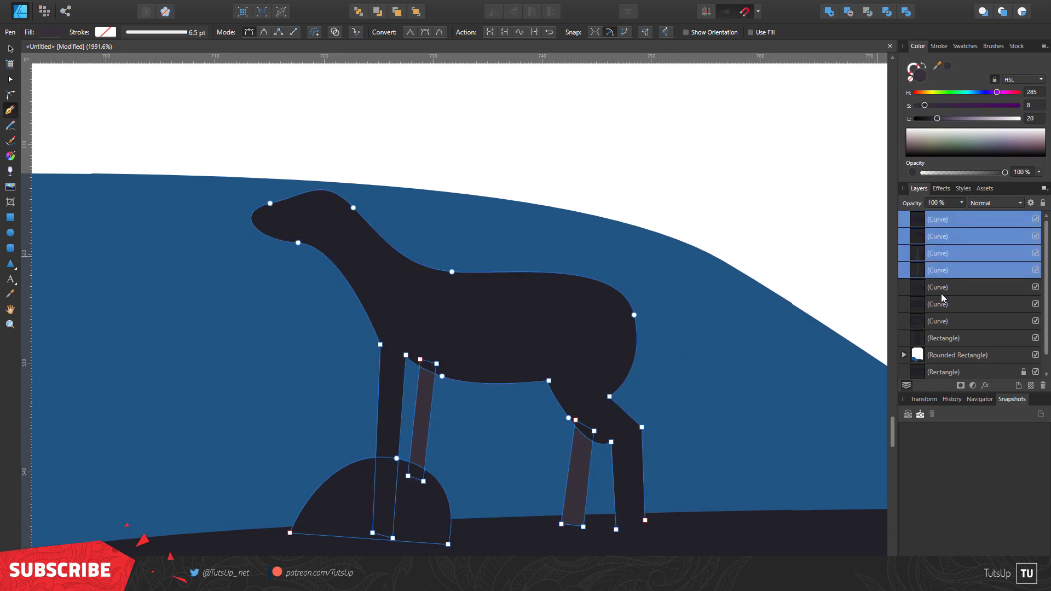
pyautogui.moveTo(943, 298)
pyautogui.mouseDown()
pyautogui.moveTo(904, 356)
pyautogui.moveTo(904, 330)
pyautogui.moveTo(909, 338)
pyautogui.mouseUp()
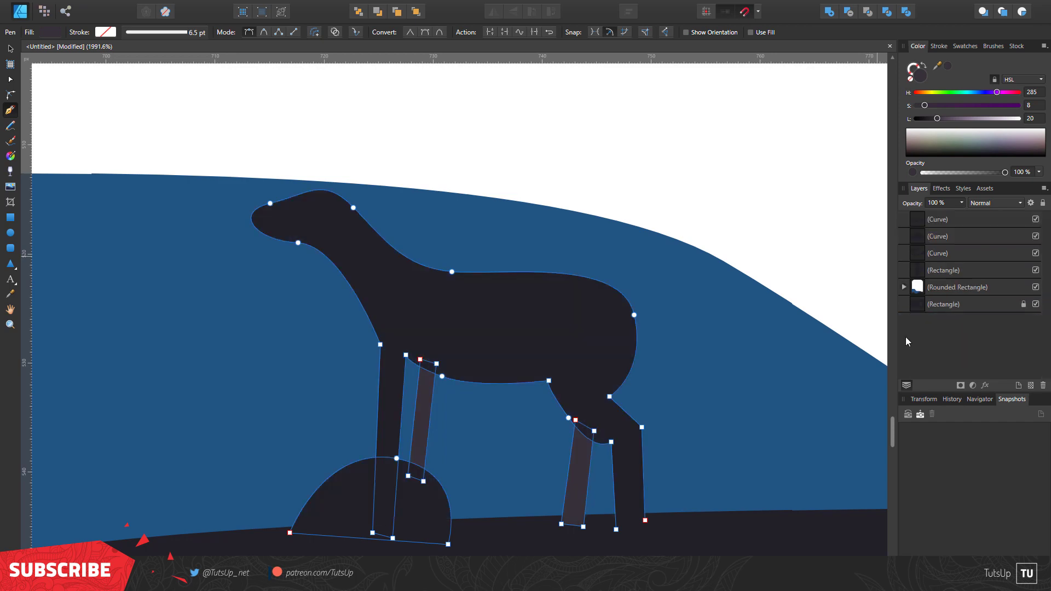
# Clip the remaining deer shapes into the card and add a tinted head highlight inside it.
pyautogui.moveTo(942, 304); pyautogui.dragTo(945, 332)
pyautogui.press('Escape')
pyautogui.scroll(1, 411, 312)
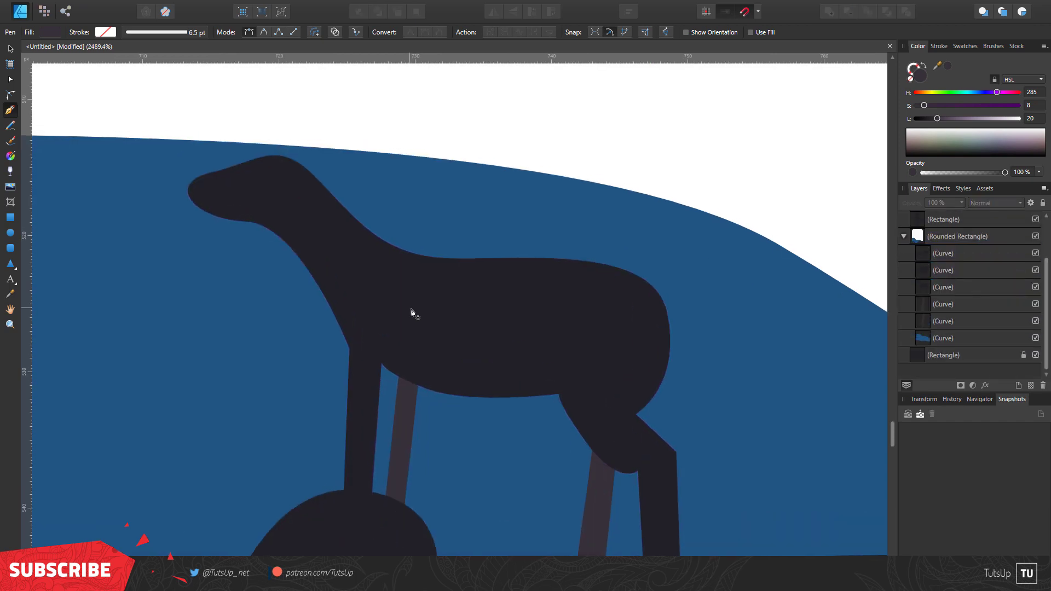
pyautogui.scroll(-1, 340, 238)
pyautogui.scroll(1, 320, 246)
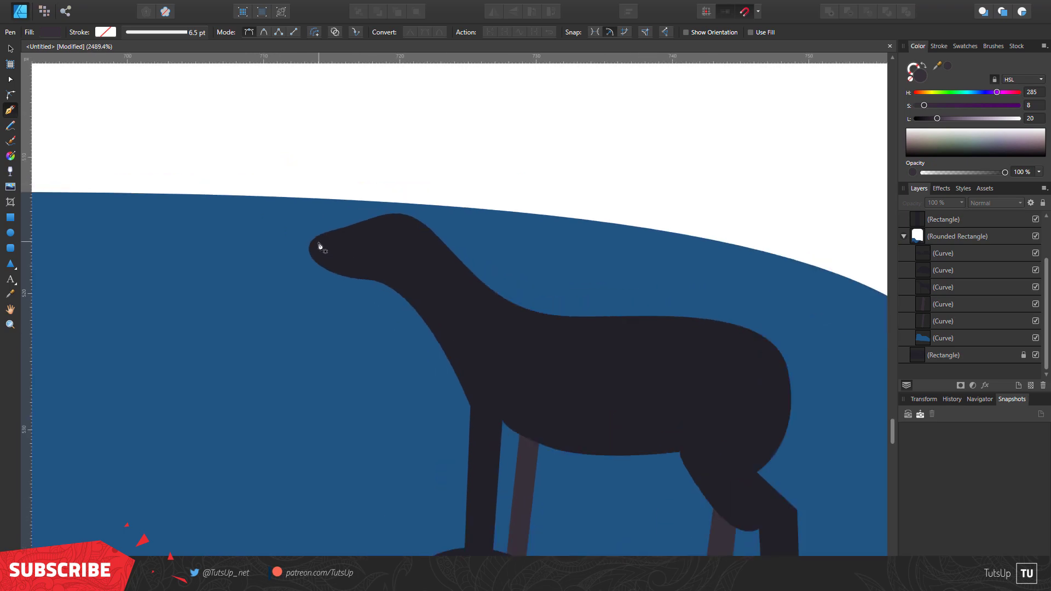
pyautogui.click(406, 213)
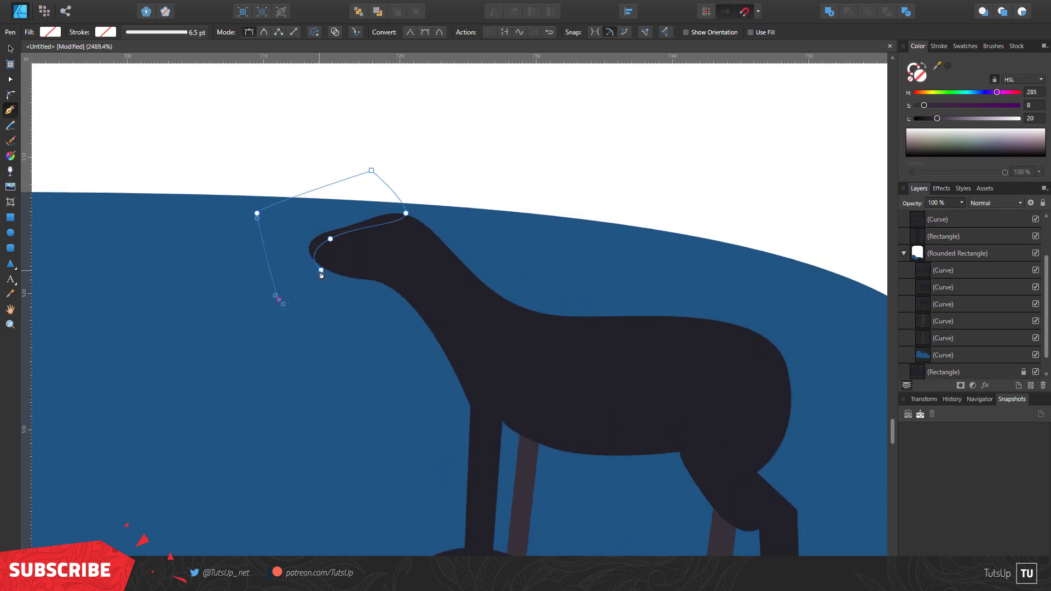
pyautogui.click(949, 67)
pyautogui.moveTo(941, 219); pyautogui.dragTo(961, 291)
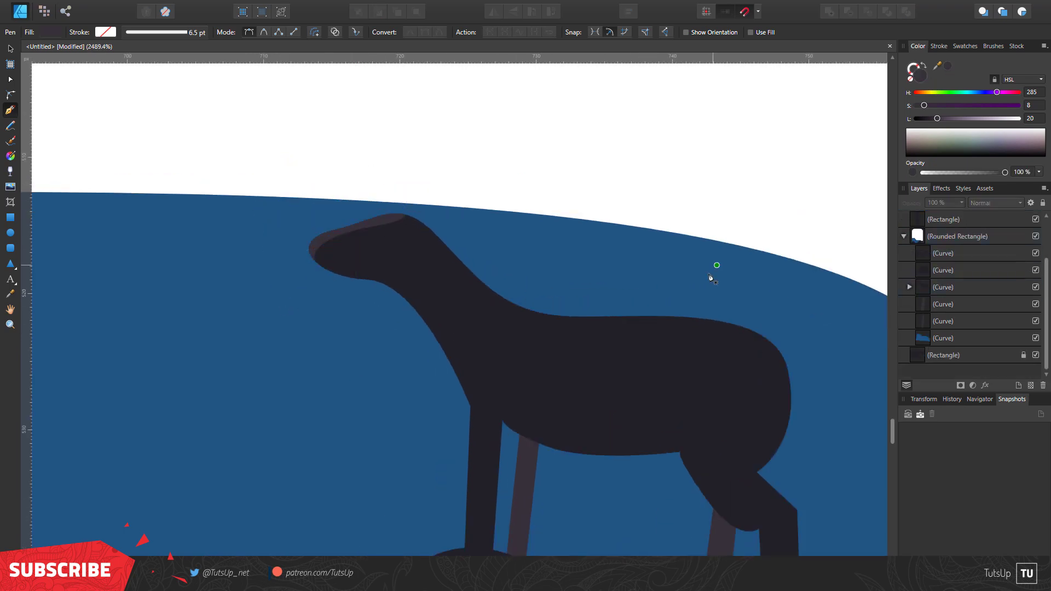
# Draw a short curved tail on the deer and clip it into the rounded card.
pyautogui.moveTo(748, 360); pyautogui.dragTo(799, 404)
pyautogui.click(746, 381)
pyautogui.click(947, 66)
pyautogui.scroll(3, 966, 274)
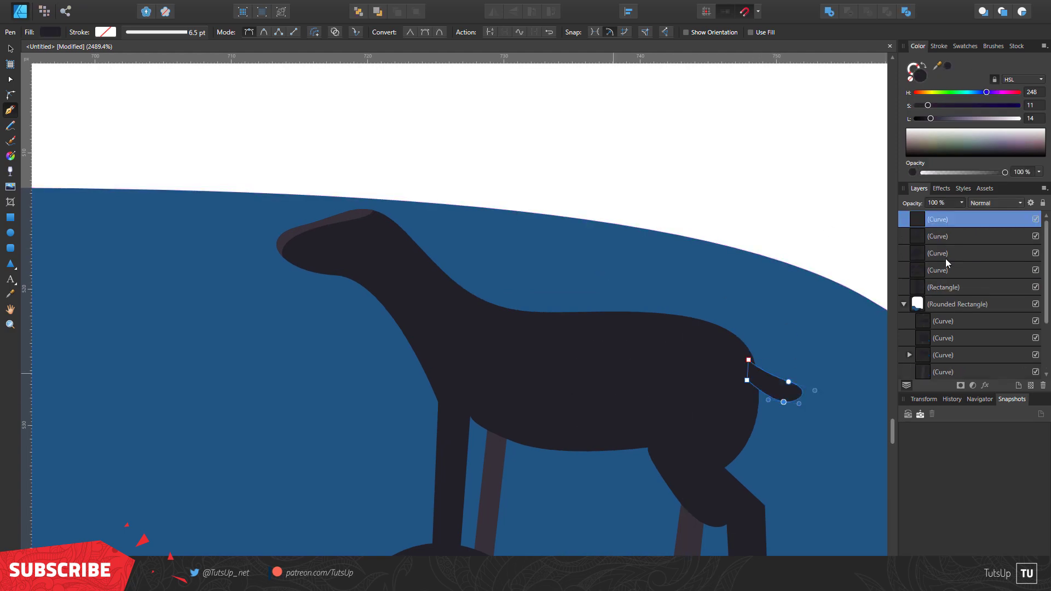
pyautogui.moveTo(942, 219); pyautogui.dragTo(921, 351)
pyautogui.scroll(-5, 591, 307)
# Rotate the deer's far front leg so it stands more upright.
pyautogui.scroll(5, 548, 301)
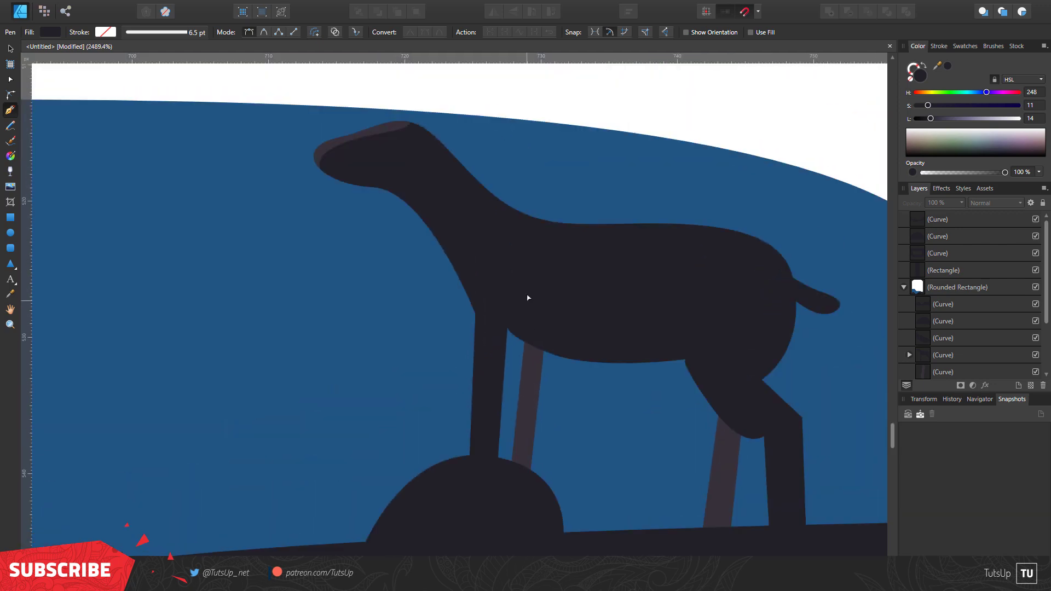
pyautogui.scroll(2, 528, 298)
pyautogui.press('v')
pyautogui.click(539, 417)
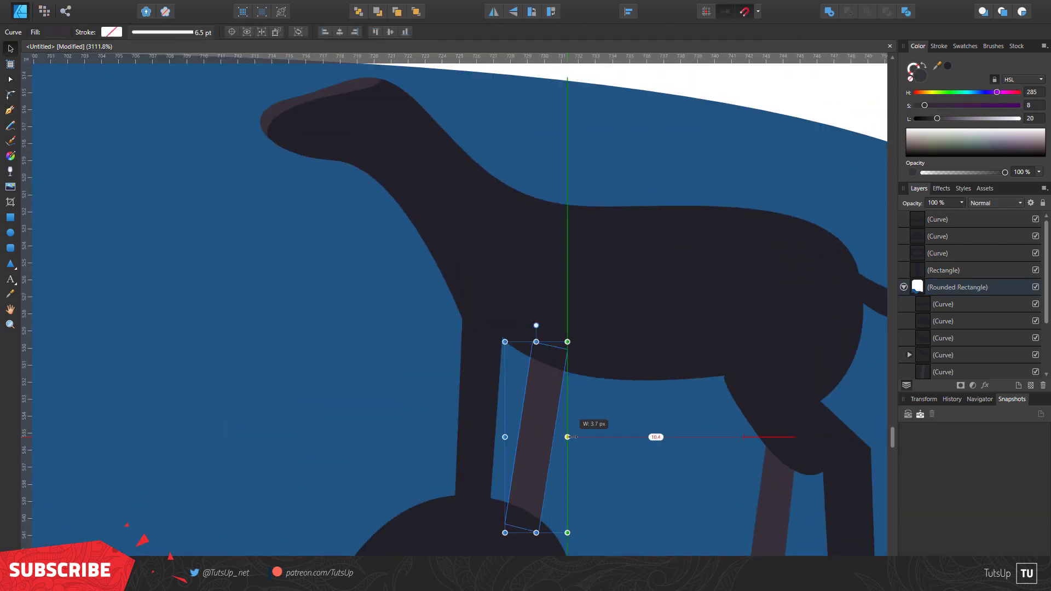
pyautogui.moveTo(563, 538); pyautogui.dragTo(583, 521)
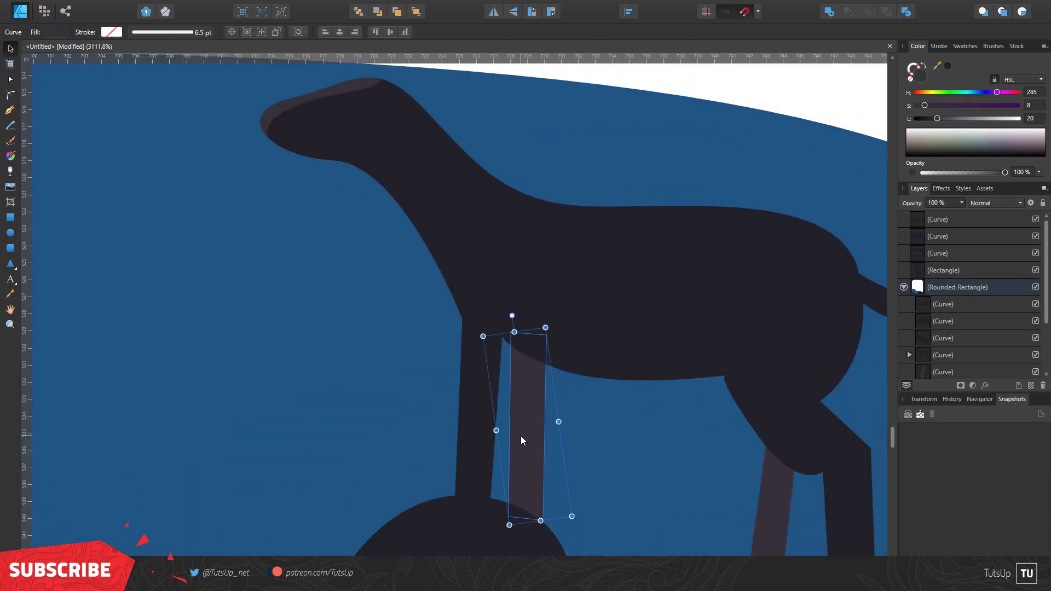
pyautogui.press('Escape')
pyautogui.scroll(-2, 575, 422)
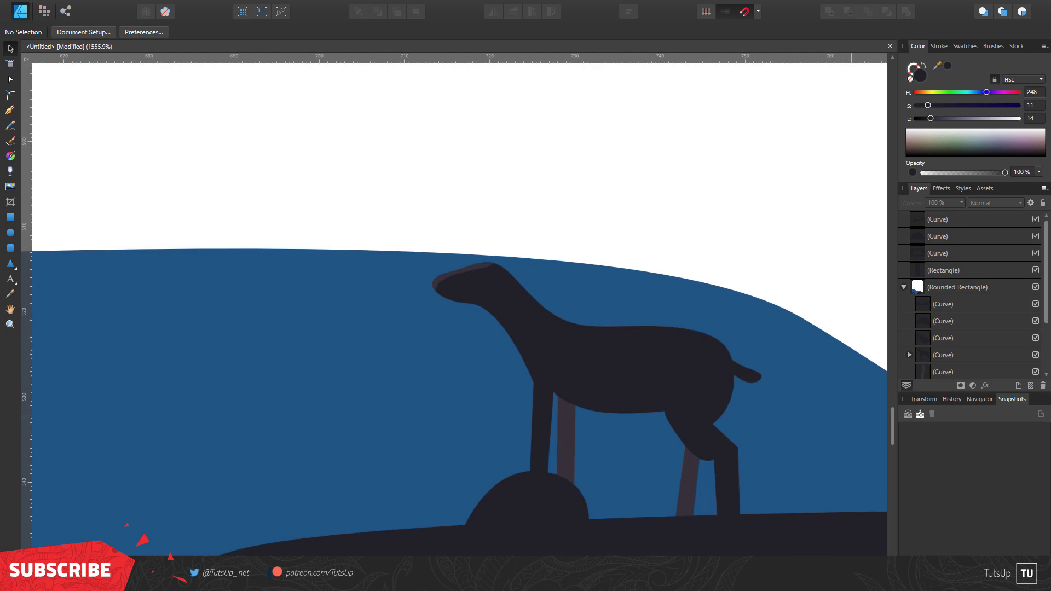
# Draw the main antler curve up from the deer's head with a thin dark stroke of about 0.8 pt.
pyautogui.press('p')
pyautogui.click(487, 270)
pyautogui.moveTo(523, 252); pyautogui.dragTo(540, 250)
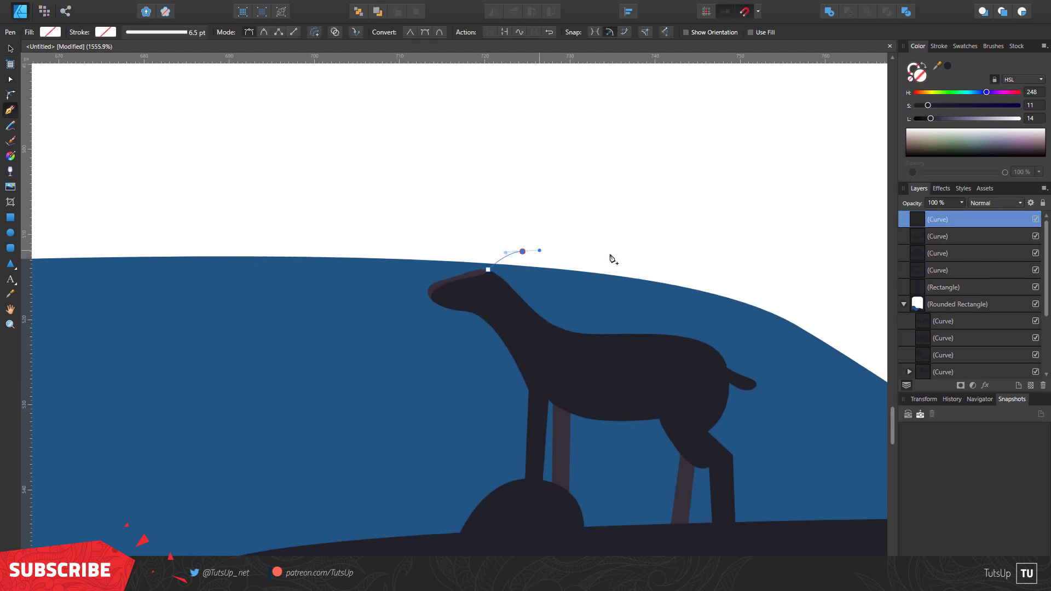
pyautogui.moveTo(616, 252); pyautogui.dragTo(663, 229)
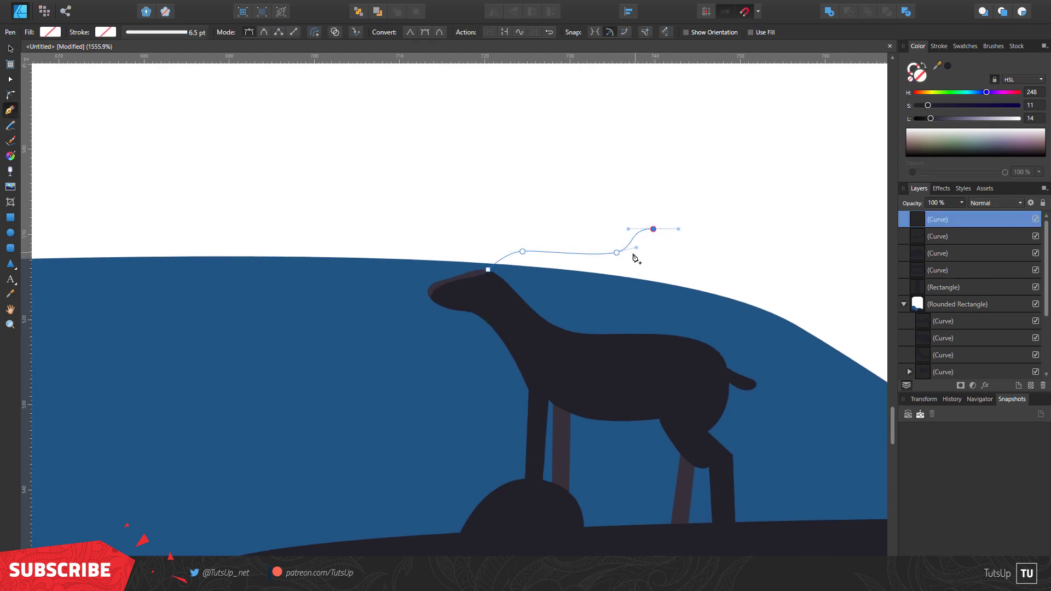
pyautogui.scroll(2, 633, 257)
pyautogui.click(913, 70)
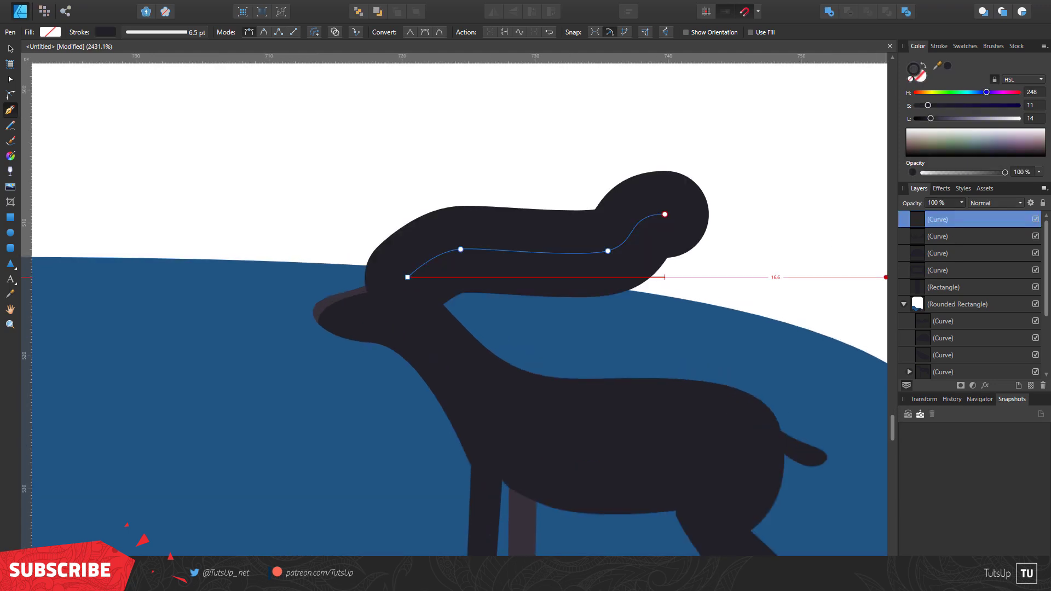
pyautogui.click(939, 46)
pyautogui.moveTo(966, 80); pyautogui.dragTo(942, 80)
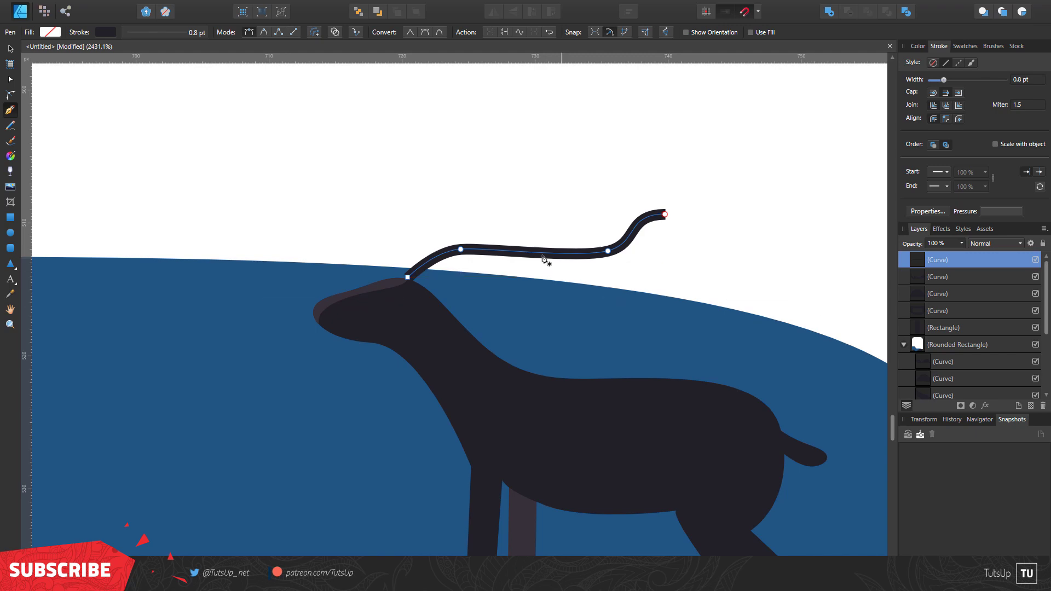
pyautogui.scroll(2, 403, 244)
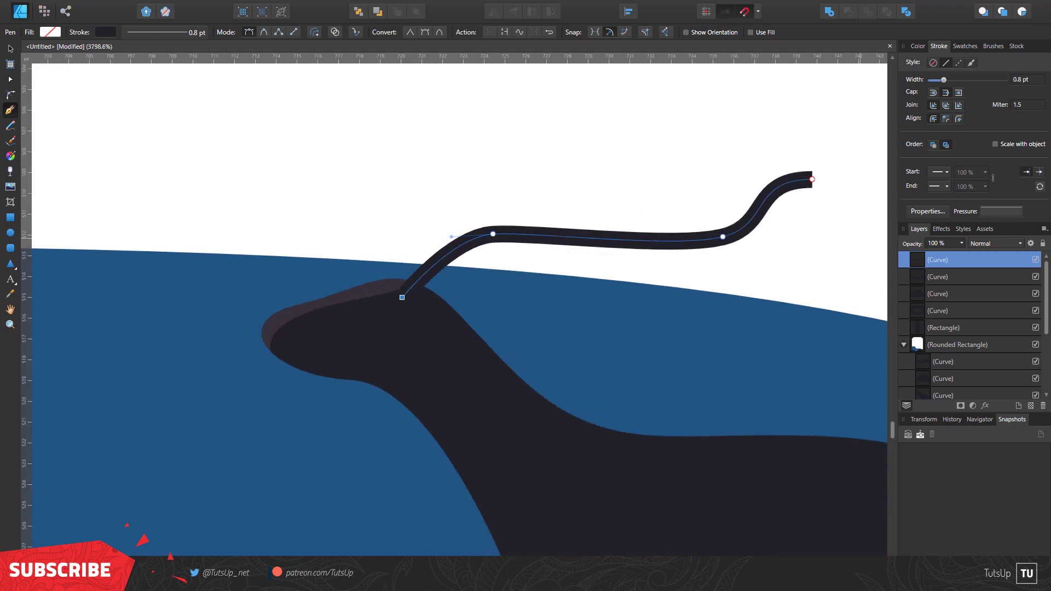
pyautogui.press('Escape')
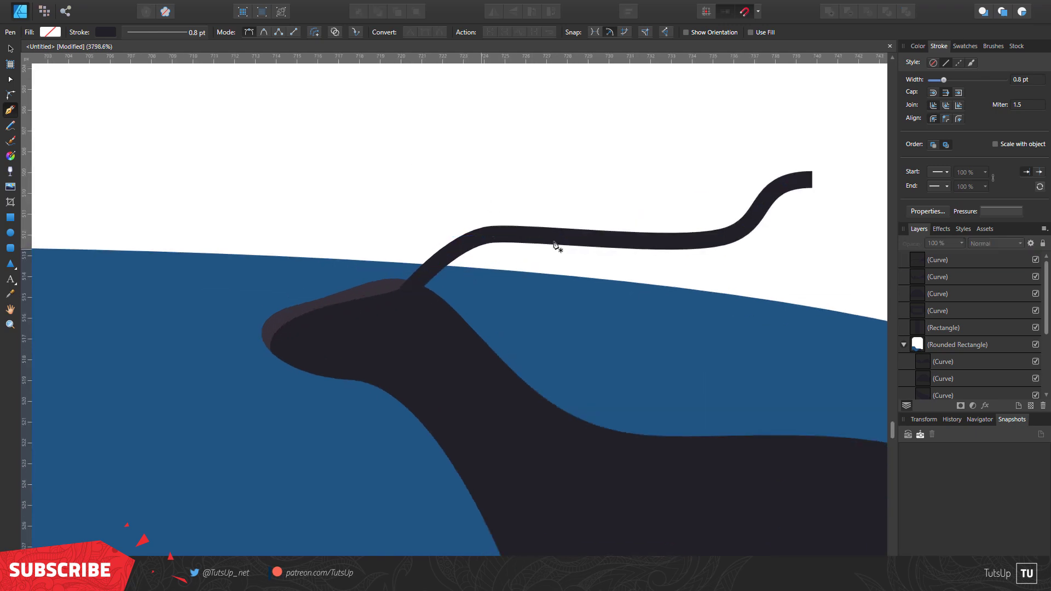
# Add a lower fork at the antler tip and an upward-curving branch.
pyautogui.click(741, 238)
pyautogui.click(819, 281)
pyautogui.press('Escape')
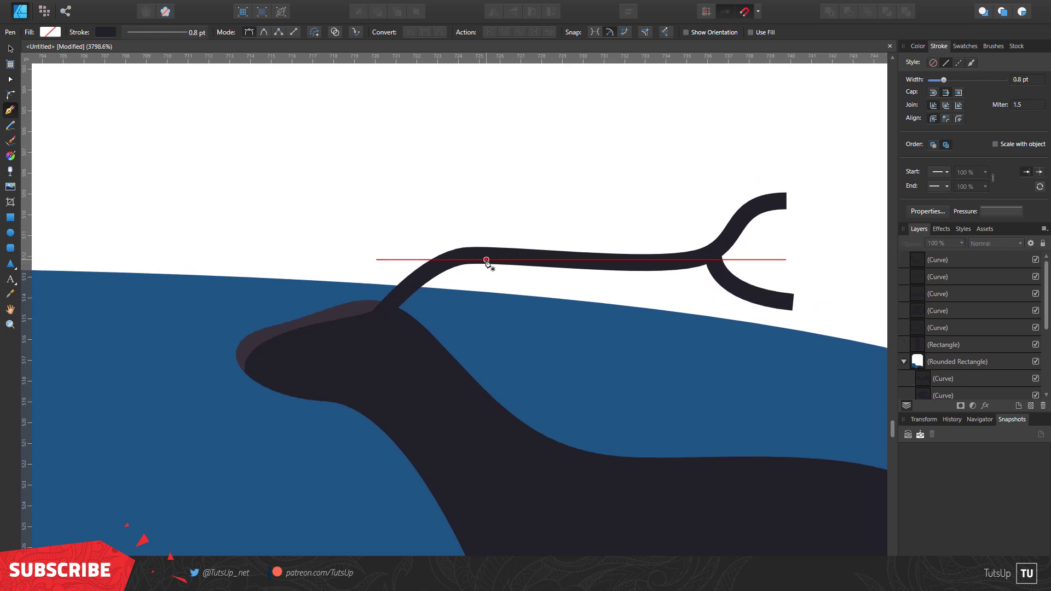
pyautogui.click(574, 260)
pyautogui.moveTo(625, 170)
pyautogui.mouseDown()
pyautogui.moveTo(709, 157)
pyautogui.moveTo(694, 106)
pyautogui.mouseUp()
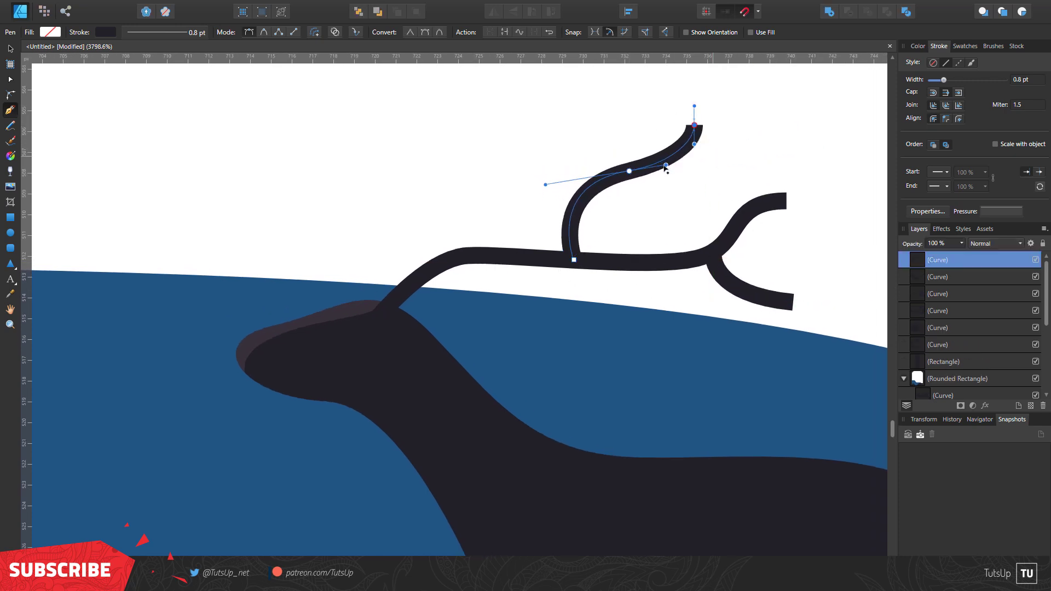
pyautogui.press('Escape')
# Add a curved branch near the antler base and a straight branch at its front.
pyautogui.click(475, 276)
pyautogui.moveTo(487, 180); pyautogui.dragTo(598, 140)
pyautogui.press('Escape')
pyautogui.click(481, 270)
pyautogui.press('Escape')
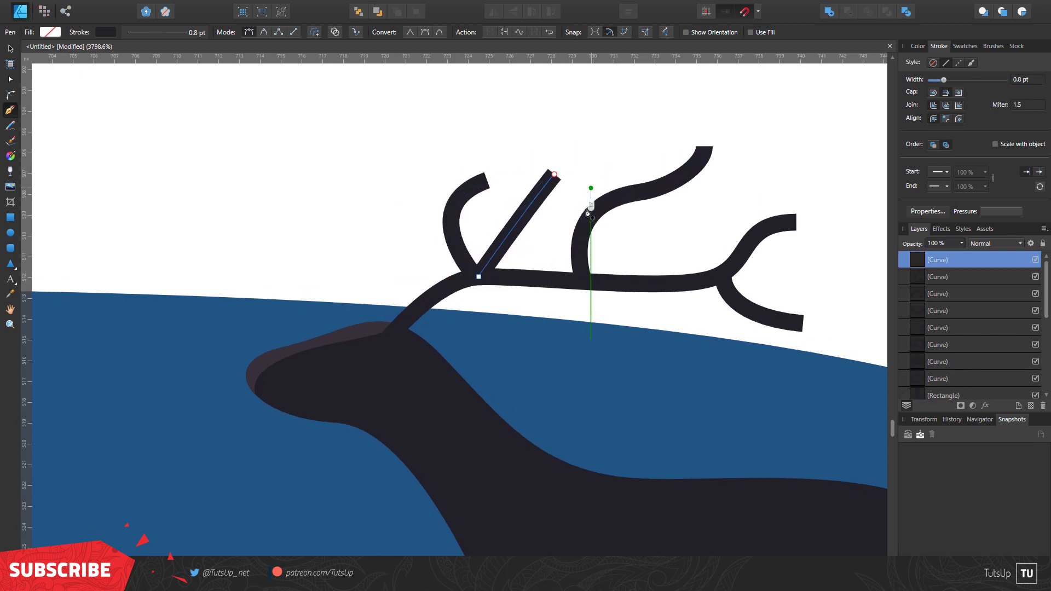
pyautogui.scroll(-5, 547, 257)
pyautogui.click(11, 48)
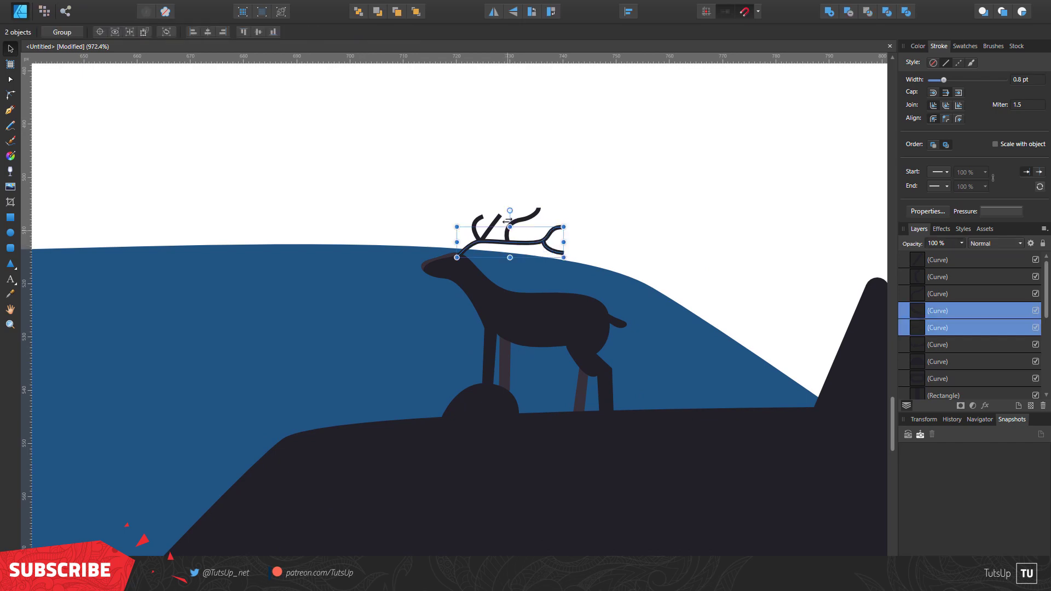
# Group all the antler branches together with Ctrl+G.
pyautogui.moveTo(466, 197); pyautogui.dragTo(539, 228)
pyautogui.scroll(-3, 593, 241)
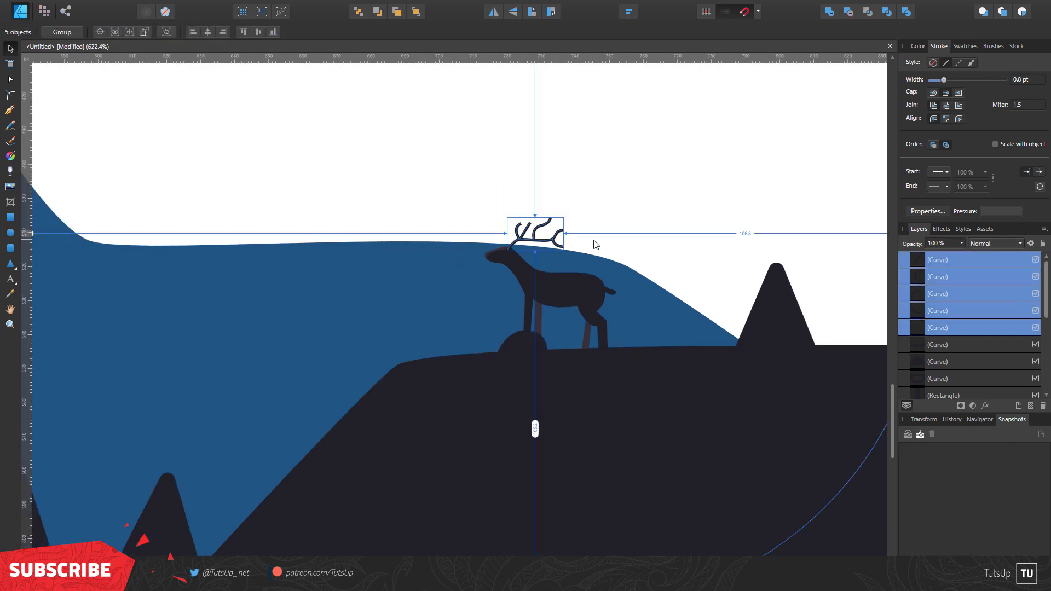
pyautogui.hotkey('ctrl', 'g')
pyautogui.scroll(-5, 558, 290)
pyautogui.scroll(2, 581, 321)
pyautogui.scroll(-2, 942, 317)
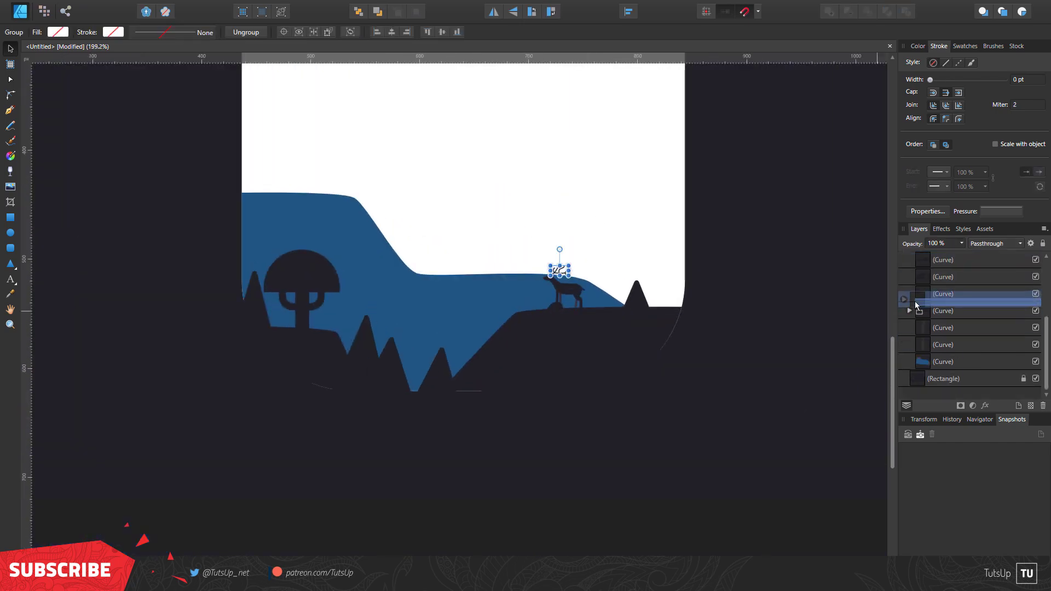
# Select the whole deer group and scale it up on its rock.
pyautogui.click(942, 344)
pyautogui.keyDown('shift'); pyautogui.click(941, 300); pyautogui.keyUp('shift')
pyautogui.scroll(2, 942, 300)
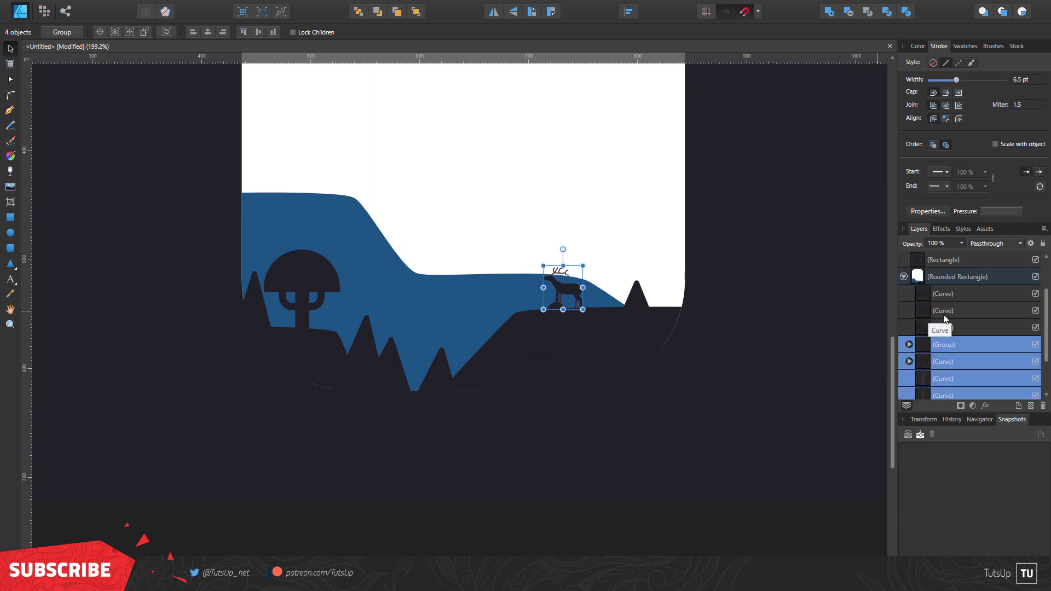
pyautogui.click(940, 326)
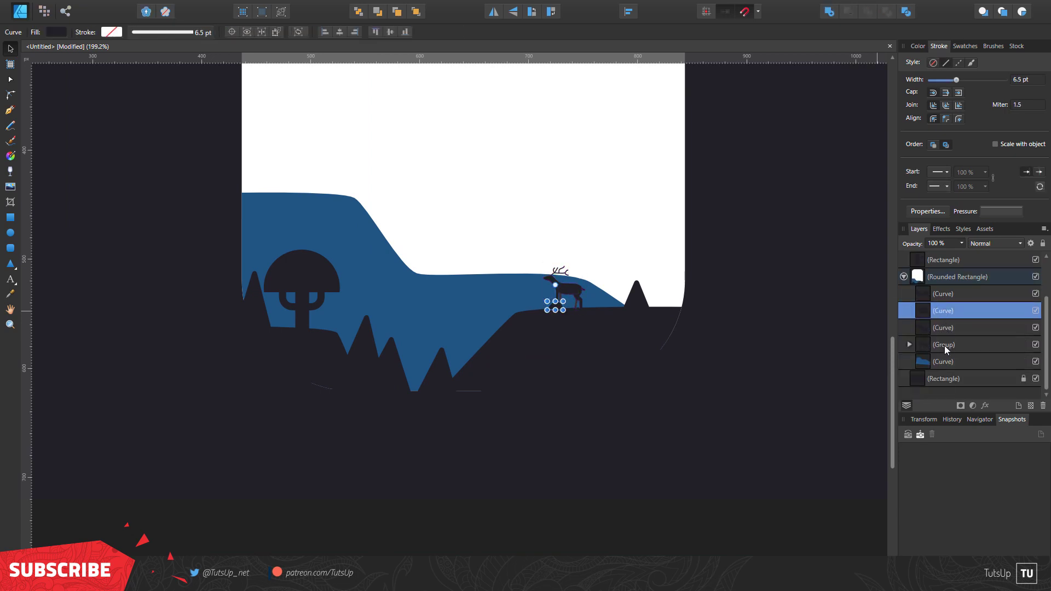
pyautogui.click(946, 345)
pyautogui.moveTo(539, 260); pyautogui.dragTo(490, 217)
pyautogui.hotkey('ctrl', 'd')
pyautogui.scroll(-3, 524, 283)
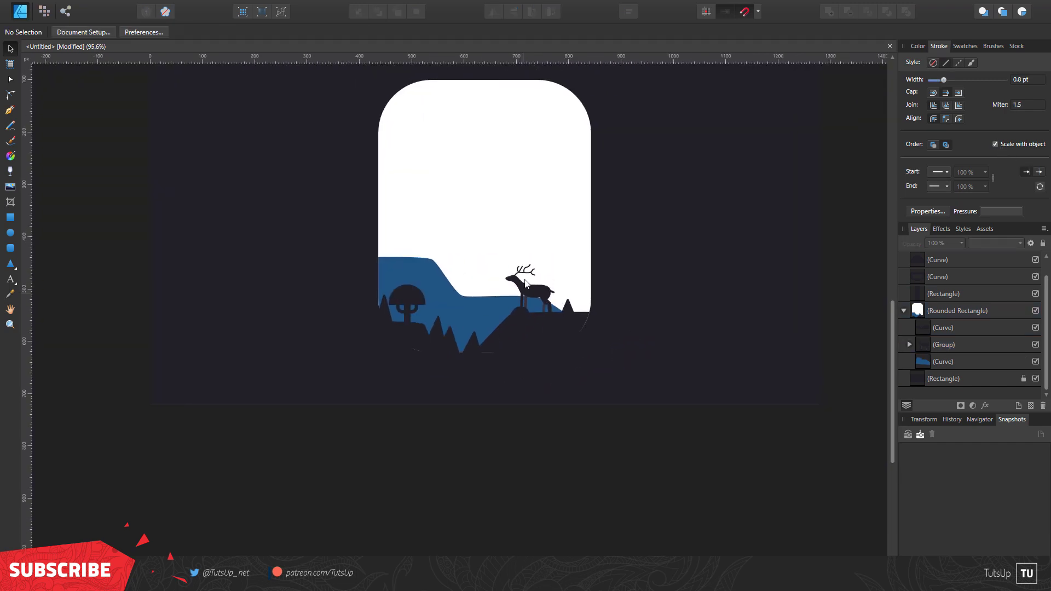
pyautogui.scroll(5, 525, 274)
# Enlarge the antlers slightly within the deer group, then clear the selection.
pyautogui.doubleClick(526, 307)
pyautogui.click(502, 277)
pyautogui.scroll(3, 502, 286)
pyautogui.moveTo(645, 186); pyautogui.dragTo(654, 177)
pyautogui.scroll(-3, 606, 308)
pyautogui.scroll(3, 547, 301)
pyautogui.click(555, 304)
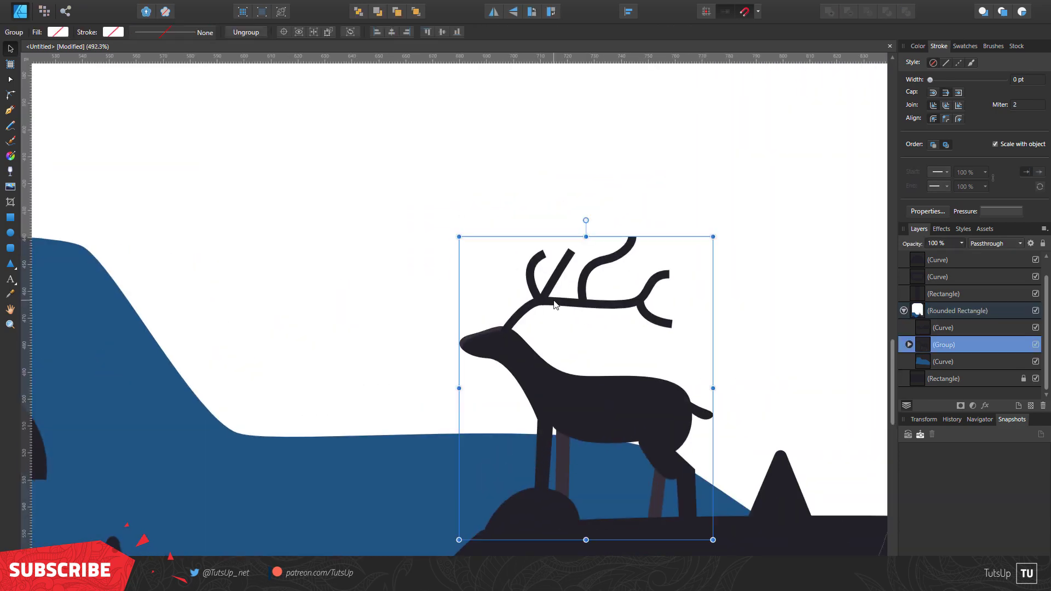
pyautogui.scroll(-2, 554, 305)
pyautogui.hotkey('ctrl', 'd')
pyautogui.scroll(-3, 548, 328)
pyautogui.scroll(1, 542, 361)
pyautogui.scroll(1, 541, 366)
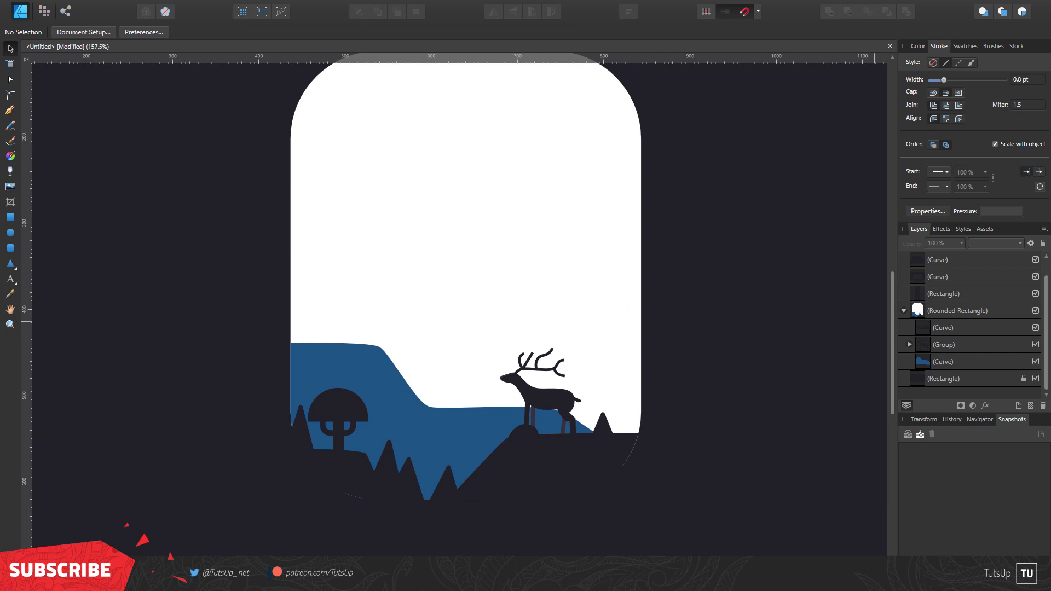
# Draw a closed hill shape, clip it into the rounded card, and fill it teal.
pyautogui.press('p')
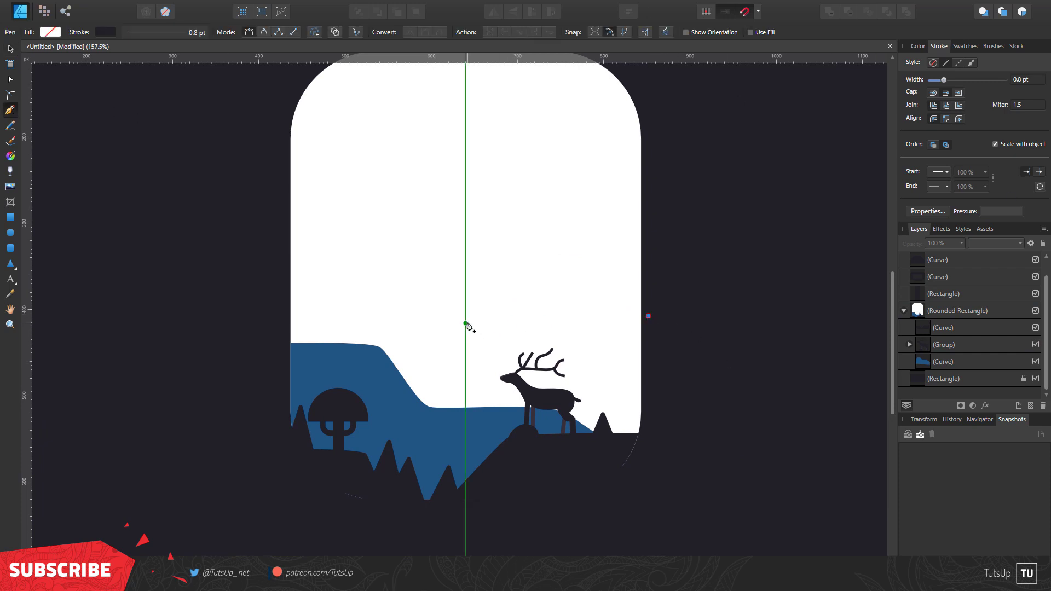
pyautogui.click(471, 319)
pyautogui.hotkey('ctrl', 'z')
pyautogui.hotkey('ctrl', 'z')
pyautogui.hotkey('ctrl', 'z')
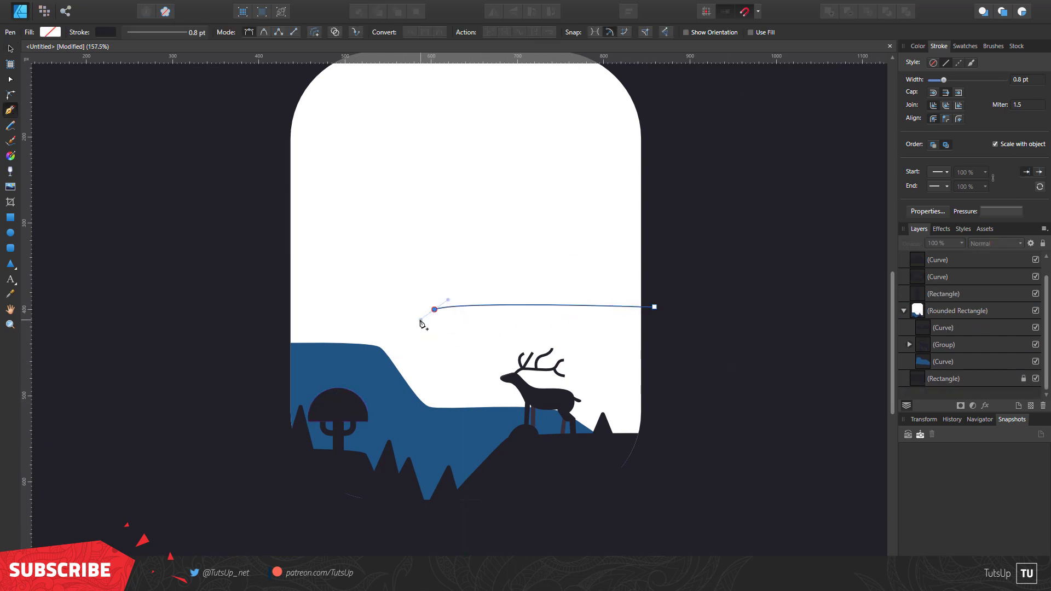
pyautogui.moveTo(421, 323); pyautogui.dragTo(417, 321)
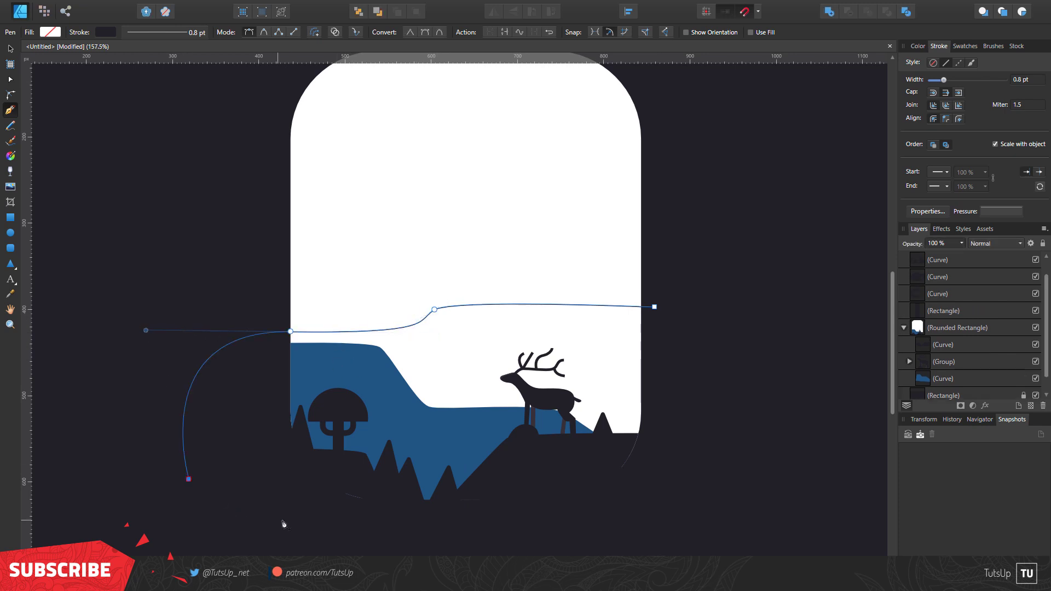
pyautogui.click(642, 567)
pyautogui.click(654, 307)
pyautogui.moveTo(949, 264); pyautogui.dragTo(947, 398)
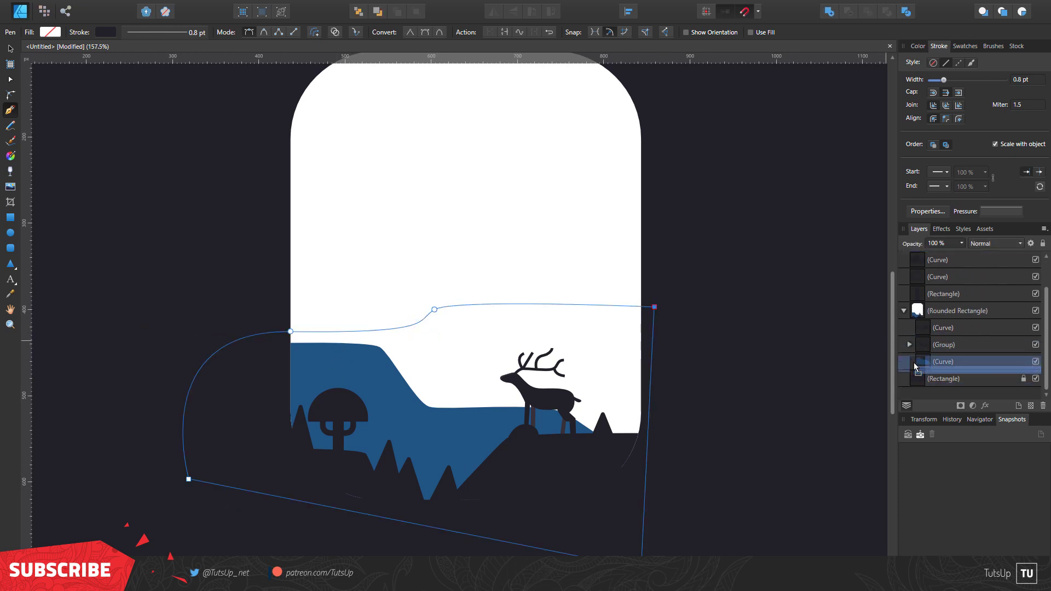
pyautogui.click(918, 46)
pyautogui.click(923, 66)
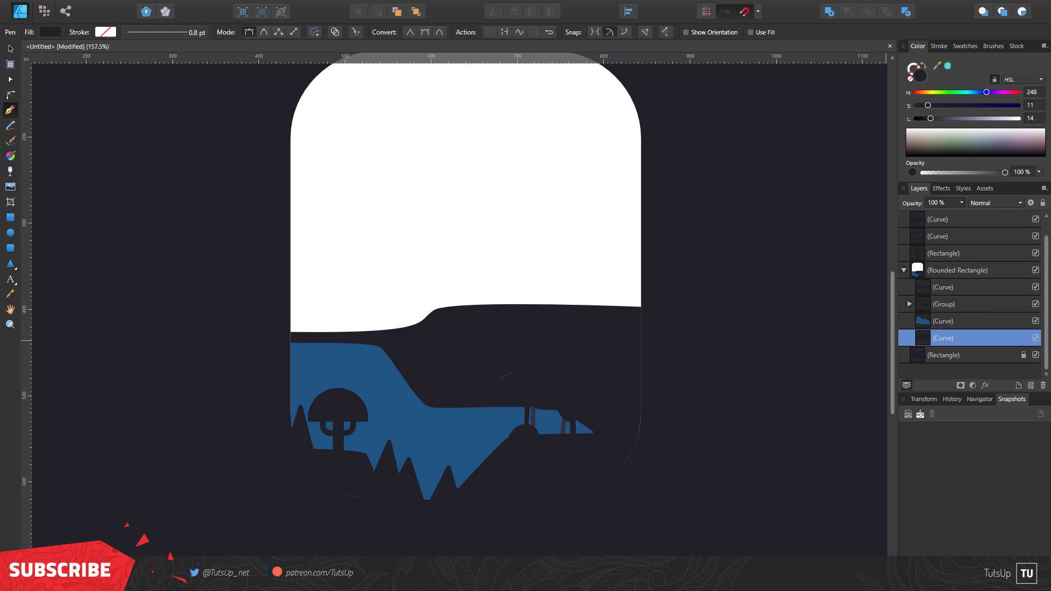
pyautogui.moveTo(942, 70); pyautogui.dragTo(486, 397)
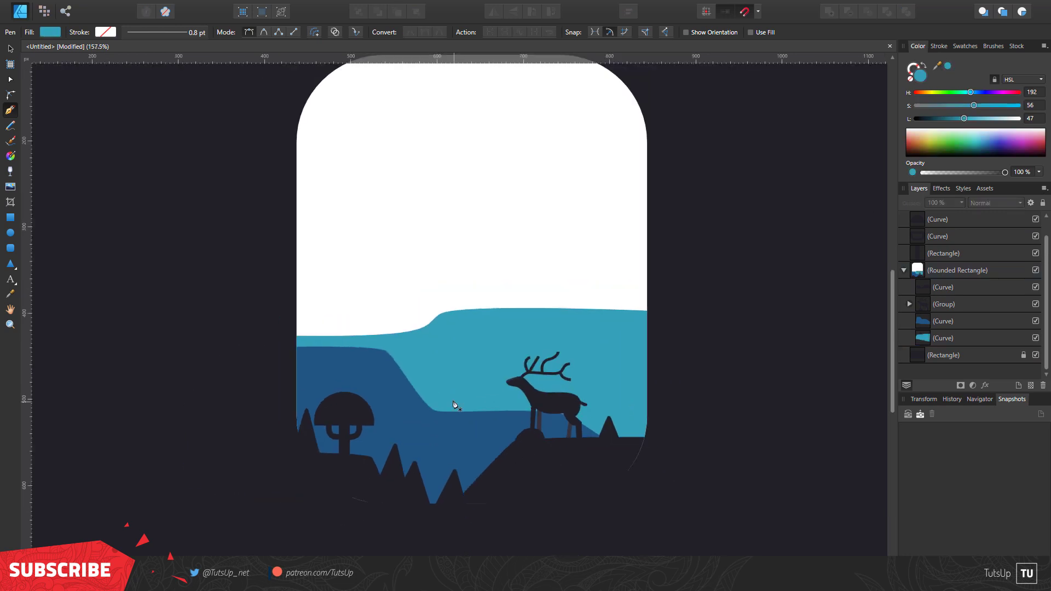
# Begin outlining a new hill with a bumpy top.
pyautogui.scroll(1, 429, 310)
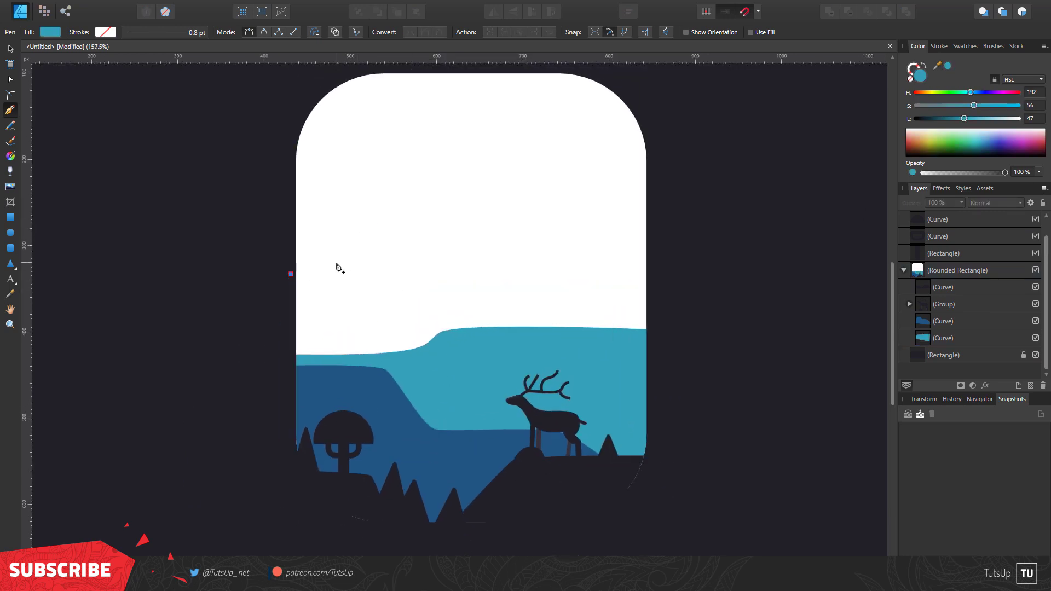
pyautogui.moveTo(356, 259); pyautogui.dragTo(364, 246)
pyautogui.moveTo(432, 206); pyautogui.dragTo(495, 219)
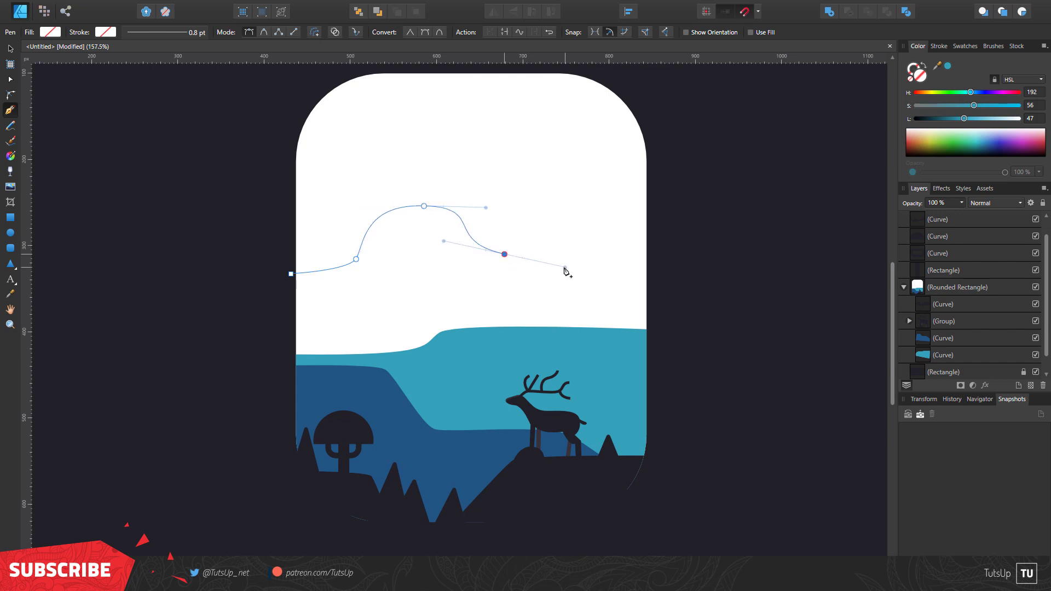
# Complete the bumpy hill, fill it light cyan, and place it behind the teal hill.
pyautogui.moveTo(674, 284); pyautogui.dragTo(744, 286)
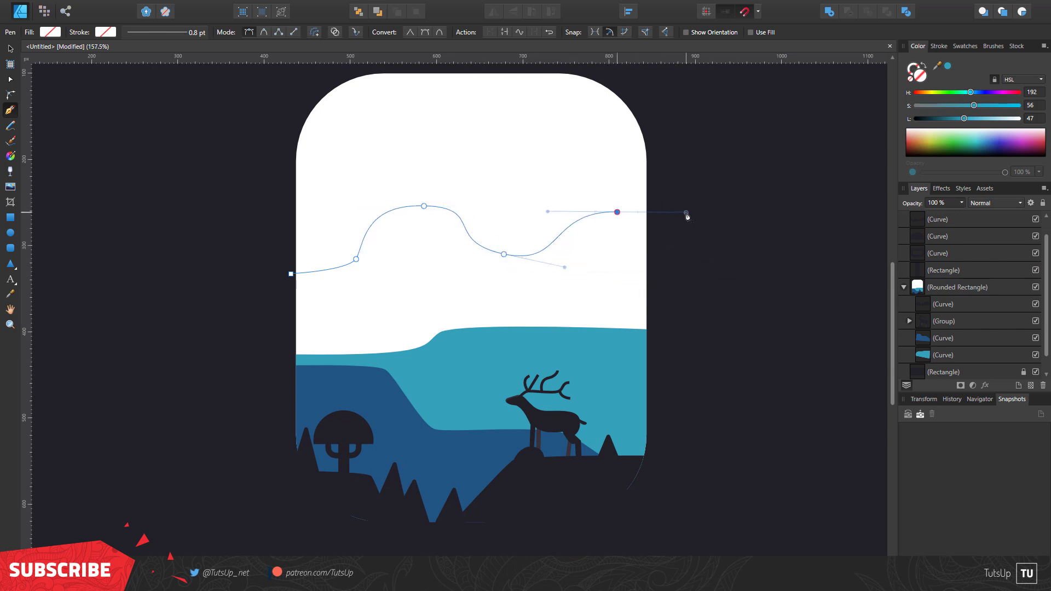
pyautogui.click(948, 66)
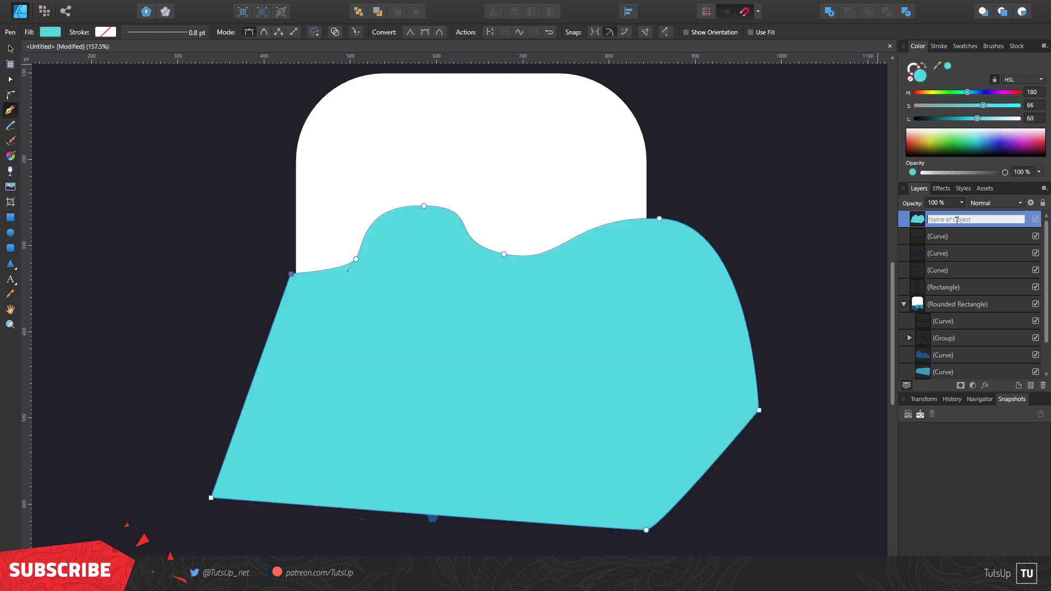
pyautogui.moveTo(937, 219); pyautogui.dragTo(910, 344)
pyautogui.hotkey('ctrl', 'd')
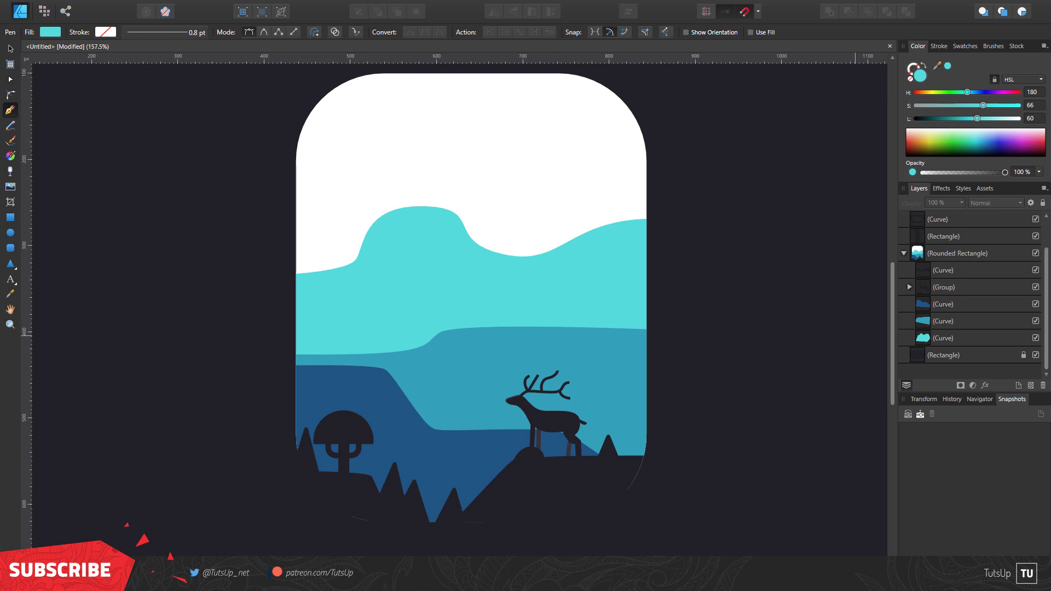
# Draw a second pale hill and move it behind the other hills in the card.
pyautogui.scroll(1, 446, 291)
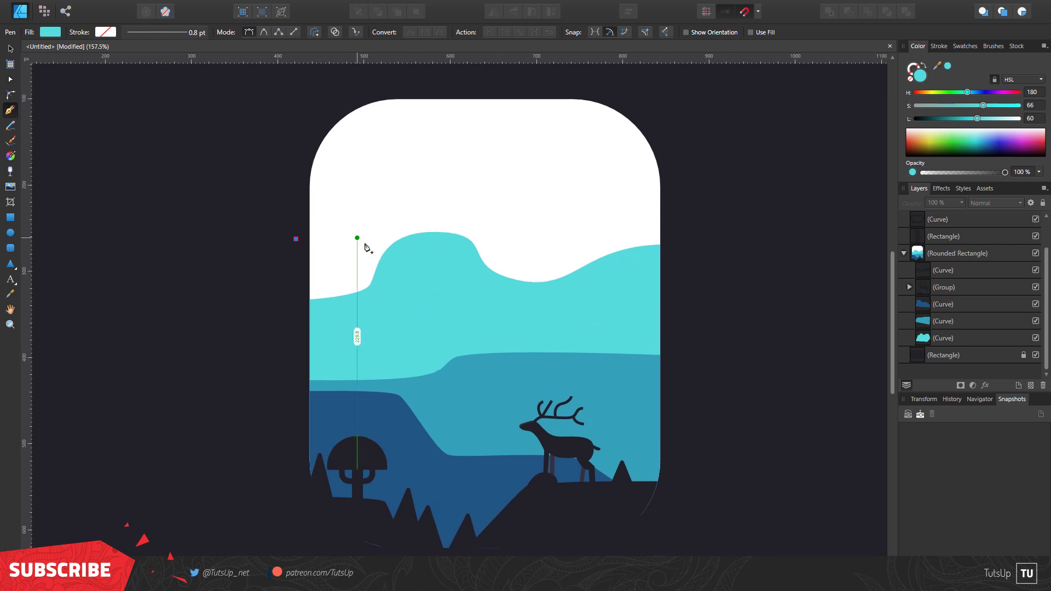
pyautogui.moveTo(484, 286); pyautogui.dragTo(495, 288)
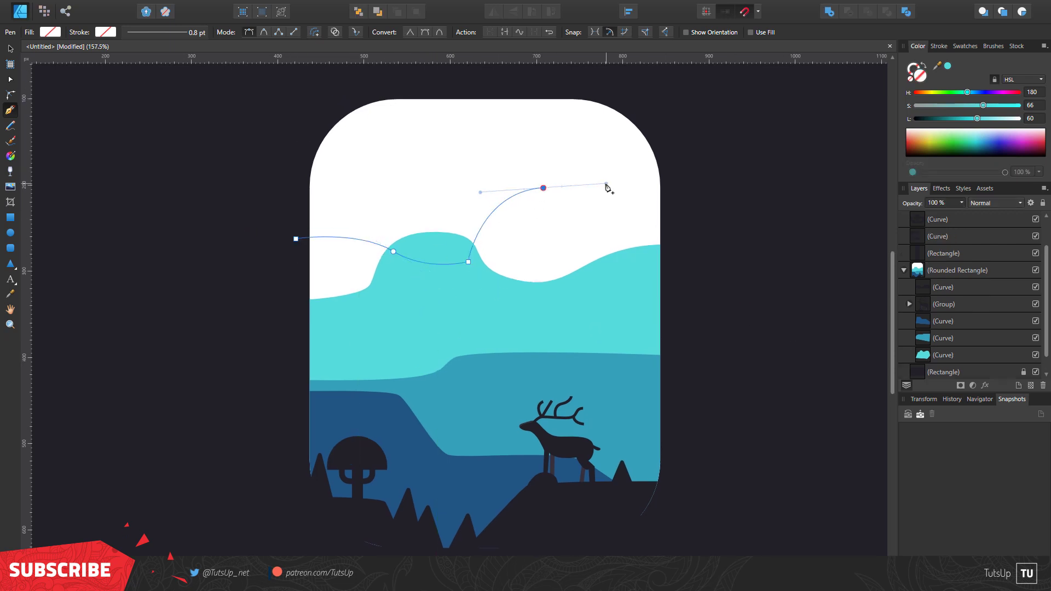
pyautogui.moveTo(625, 236); pyautogui.dragTo(642, 236)
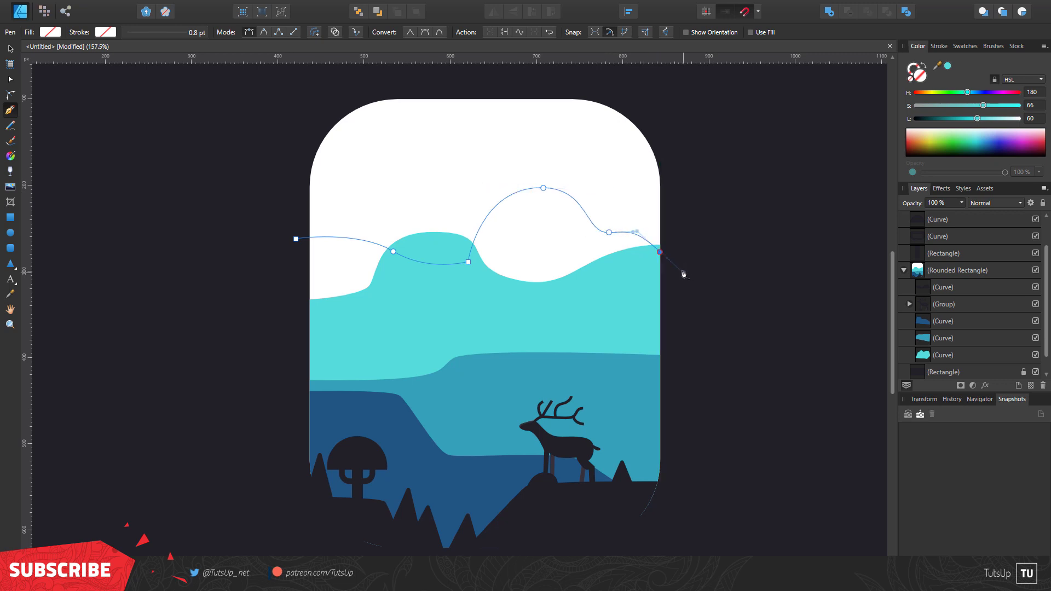
pyautogui.click(295, 240)
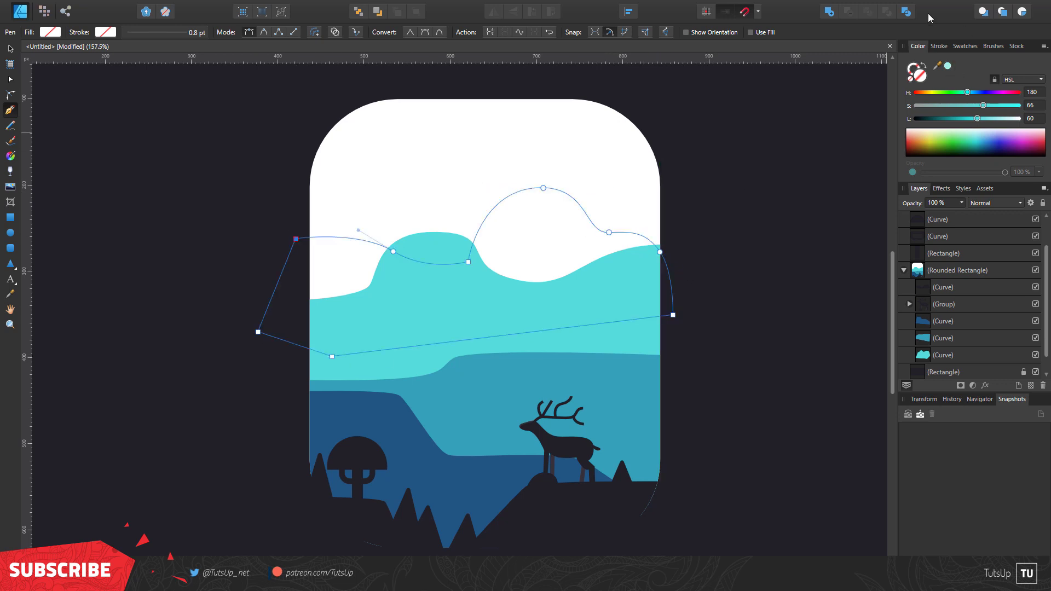
pyautogui.moveTo(941, 219); pyautogui.dragTo(922, 344)
pyautogui.hotkey('ctrl', 'd')
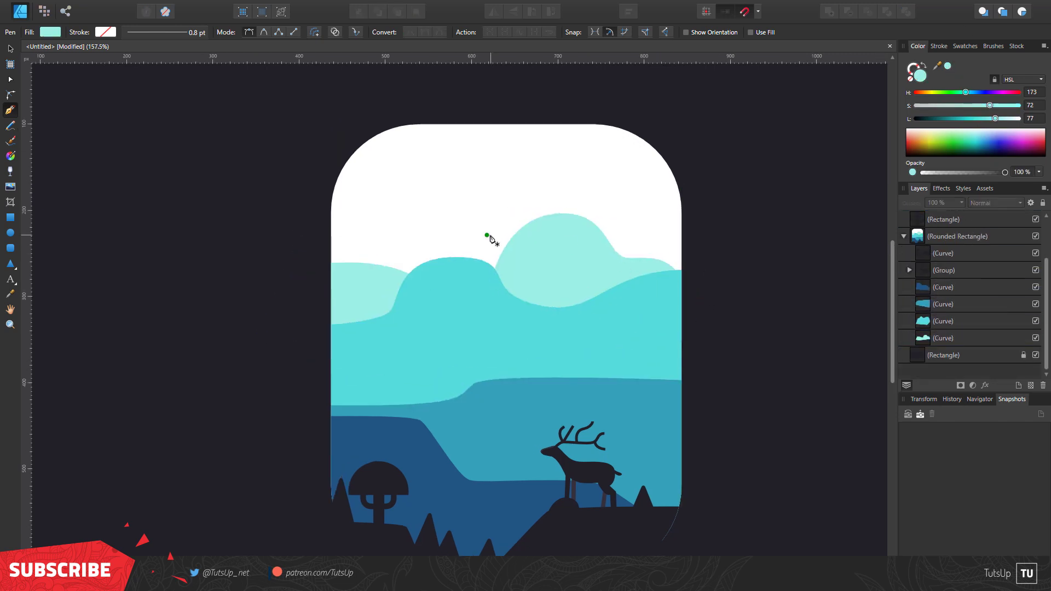
# Draw a pale mint band across the upper sky and round its corners to 20 px.
pyautogui.click(437, 171)
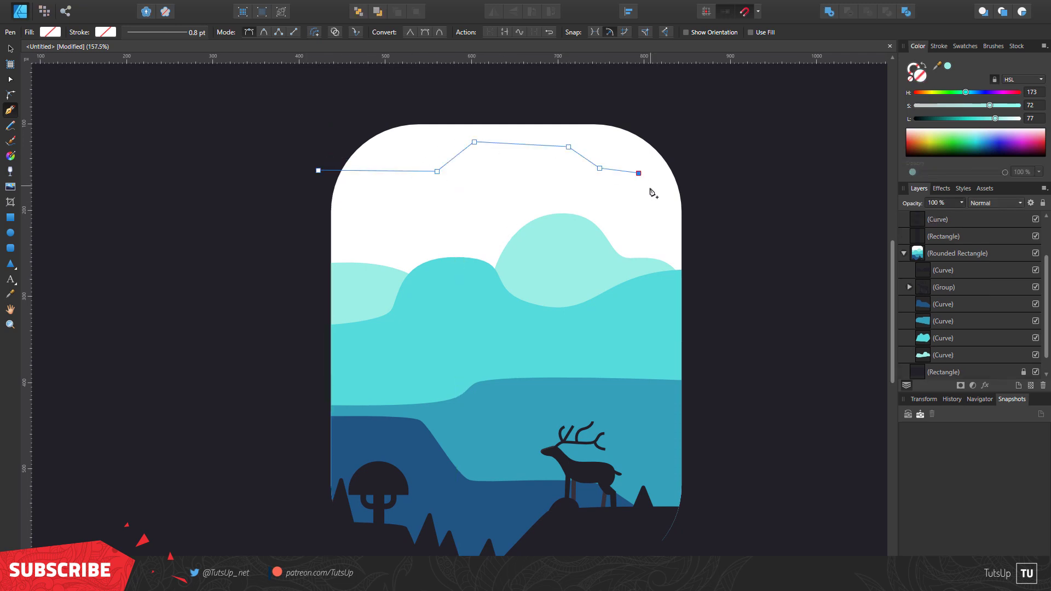
pyautogui.click(716, 196)
pyautogui.scroll(-3, 730, 317)
pyautogui.click(732, 364)
pyautogui.click(294, 331)
pyautogui.click(319, 153)
pyautogui.press('c')
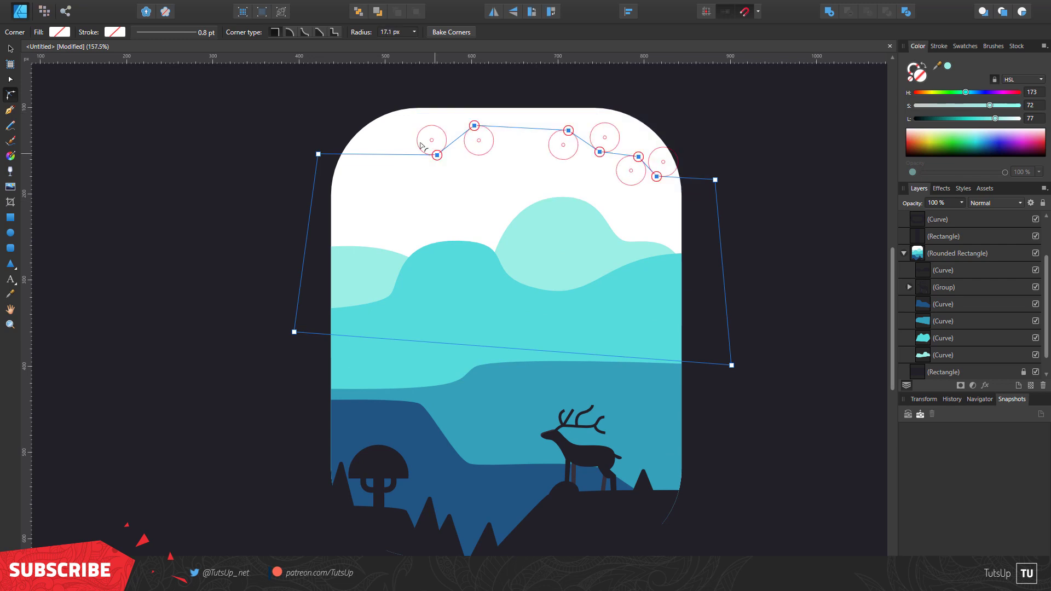
pyautogui.moveTo(937, 219); pyautogui.dragTo(944, 330)
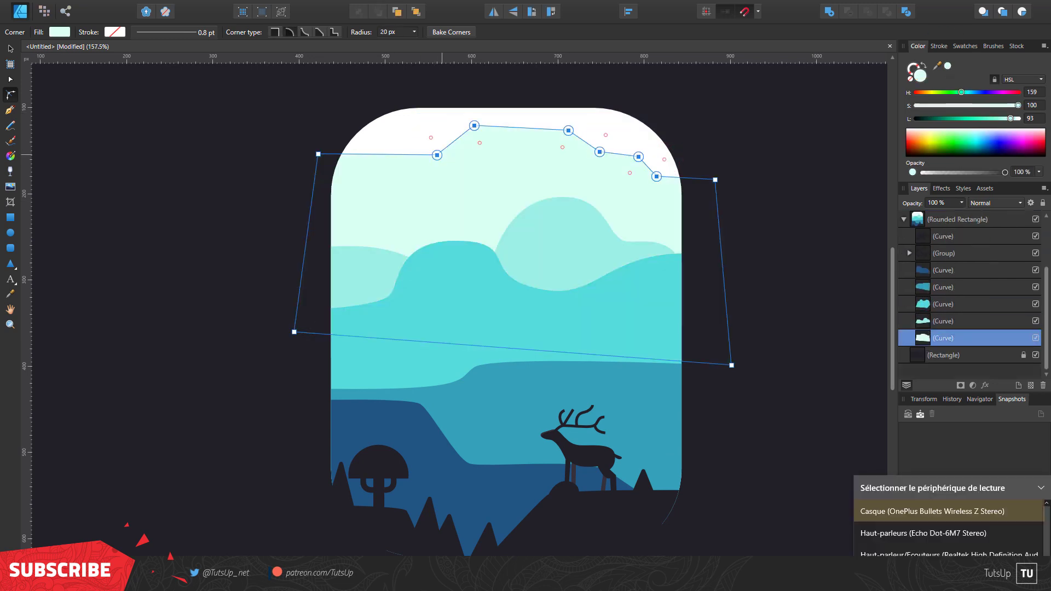
pyautogui.press('v')
pyautogui.click(136, 189)
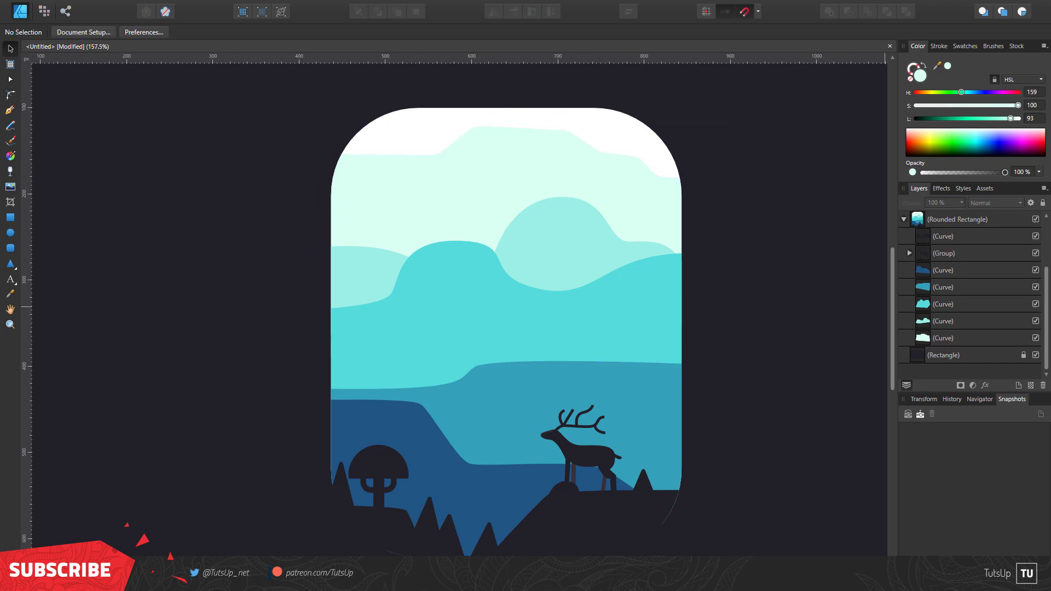
pyautogui.scroll(1, 549, 319)
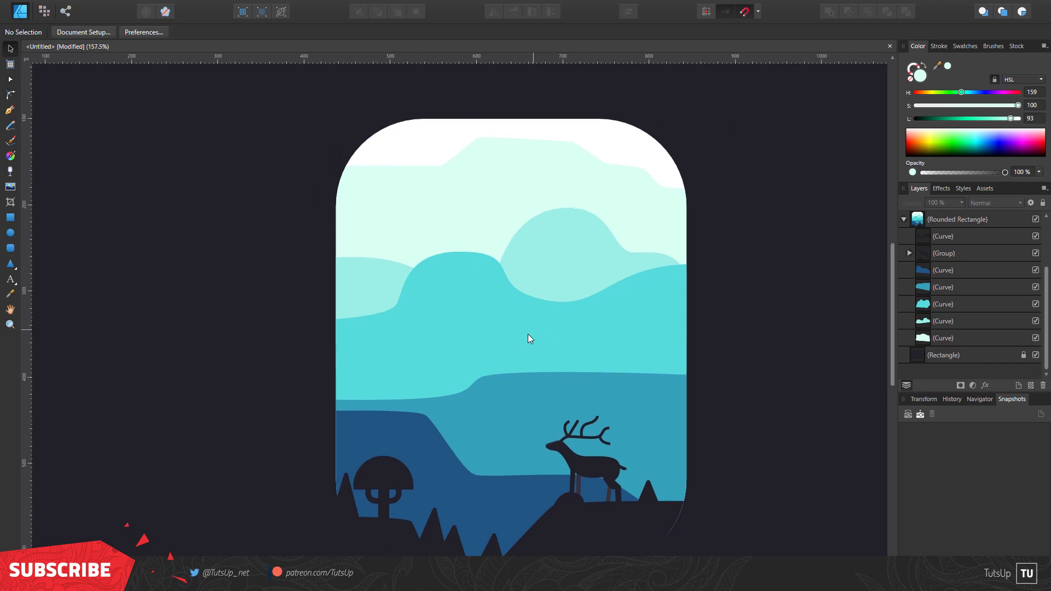
# Draw a jagged peaks outline rising from the dark blue hill behind the deer.
pyautogui.click(10, 112)
pyautogui.scroll(3, 495, 521)
pyautogui.scroll(1, 474, 444)
pyautogui.click(473, 442)
pyautogui.click(510, 356)
pyautogui.click(519, 412)
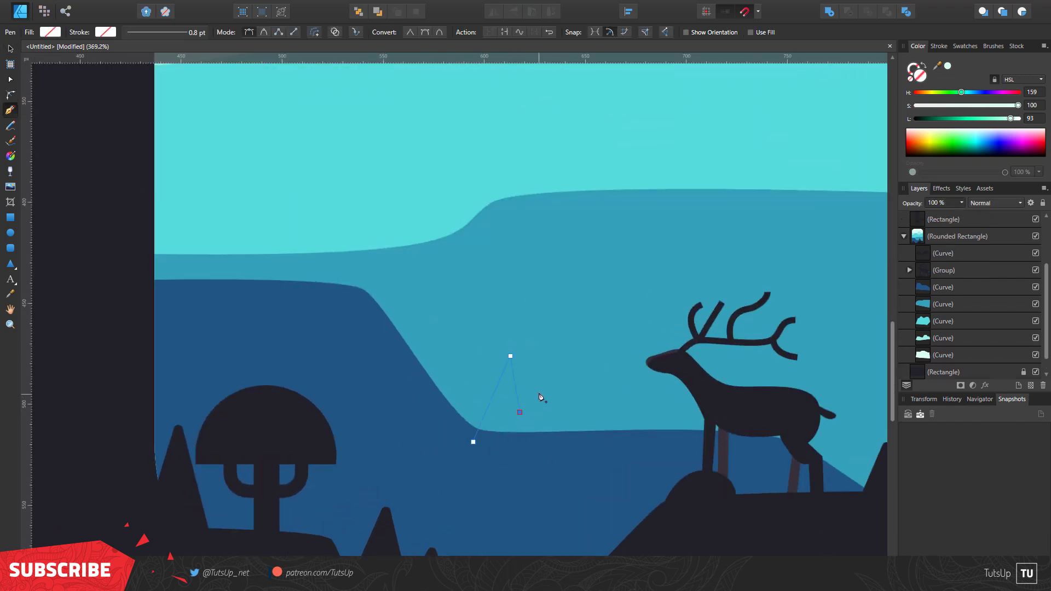
pyautogui.click(614, 446)
pyautogui.hscroll(1, 633, 408)
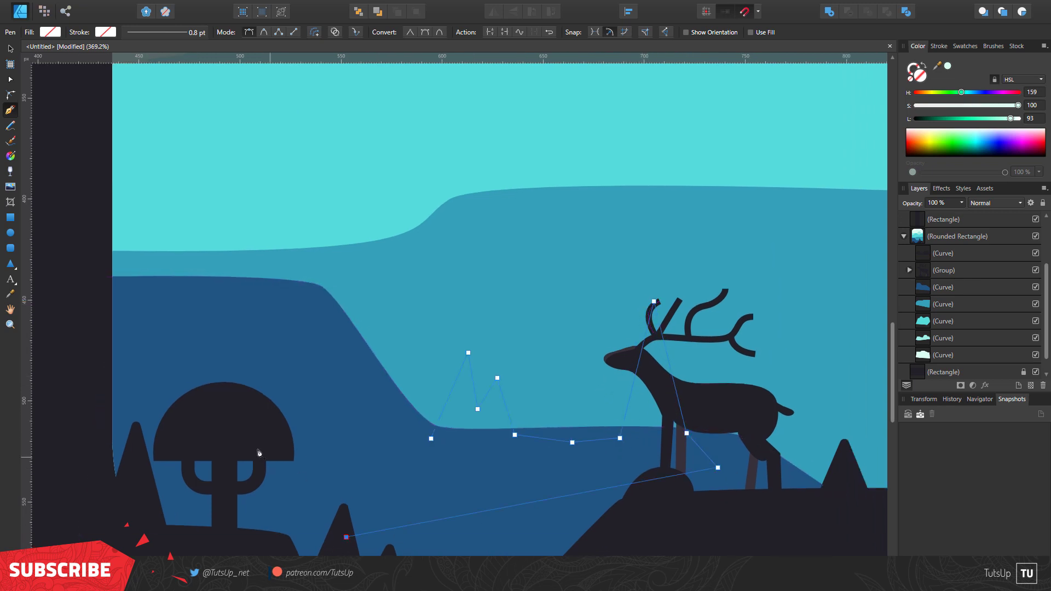
pyautogui.hscroll(-5, 258, 453)
pyautogui.scroll(1, 425, 387)
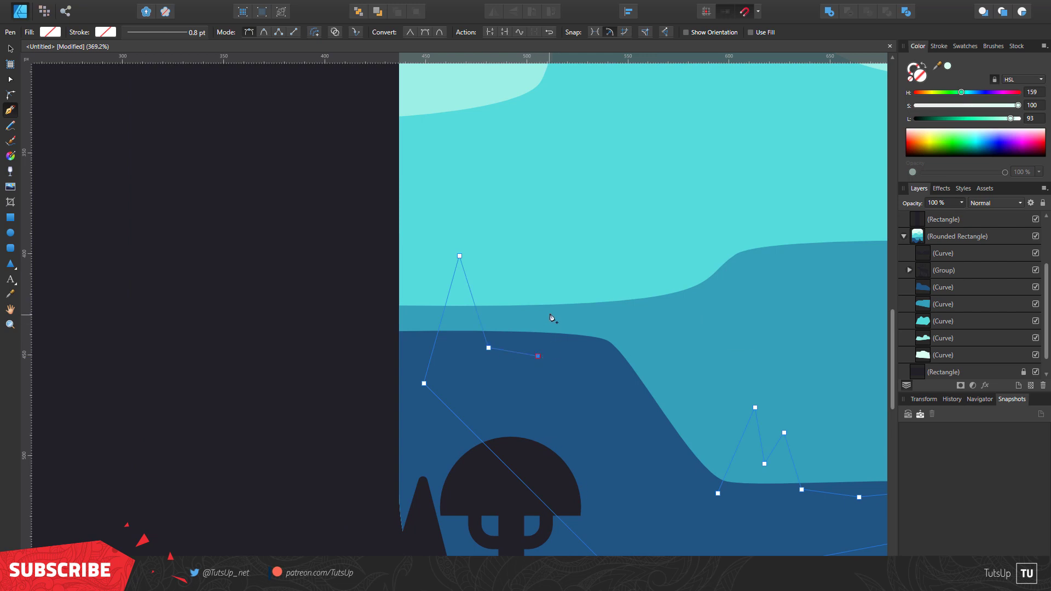
pyautogui.click(594, 410)
pyautogui.click(718, 494)
# Place the peaks behind the dark foreground shape and soften their tips with the Corner tool.
pyautogui.moveTo(943, 219); pyautogui.dragTo(943, 304)
pyautogui.press('c')
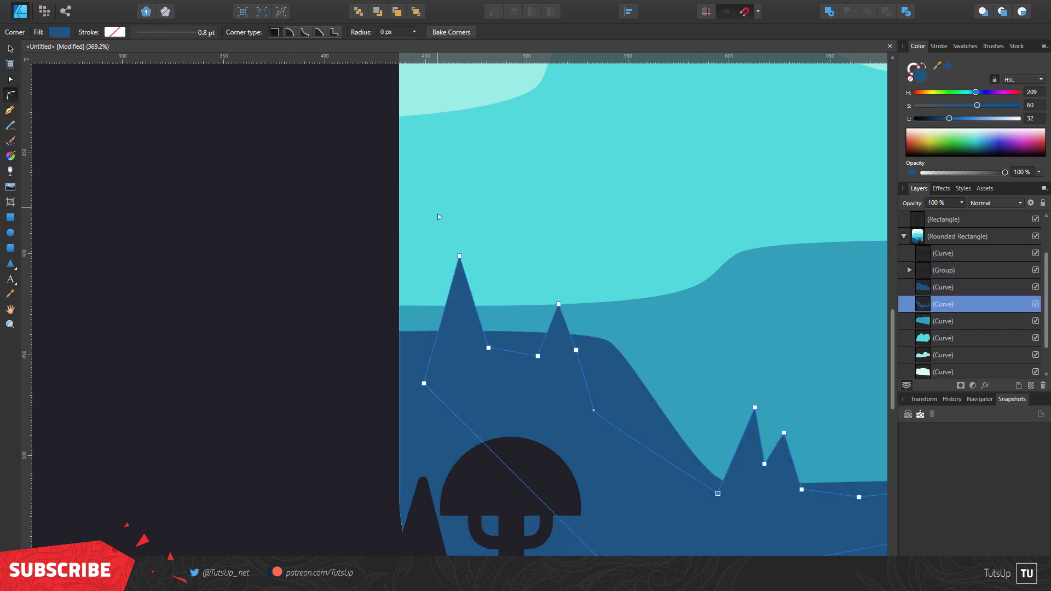
pyautogui.moveTo(438, 216); pyautogui.dragTo(573, 308)
pyautogui.moveTo(479, 274); pyautogui.dragTo(545, 340)
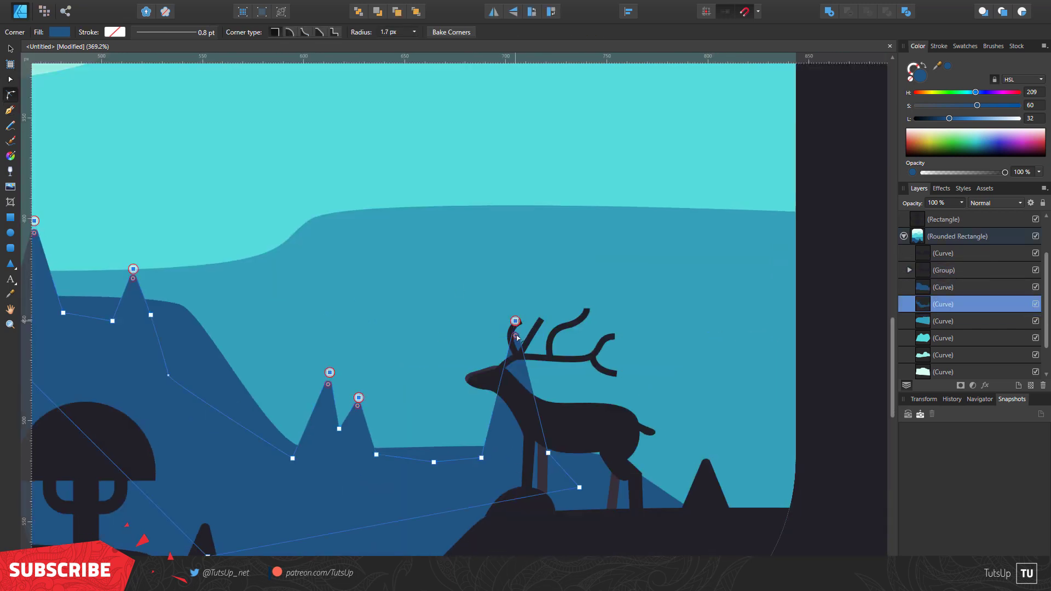
pyautogui.hotkey('ctrl', 'd')
pyautogui.scroll(-5, 517, 338)
pyautogui.press('p')
pyautogui.scroll(3, 771, 249)
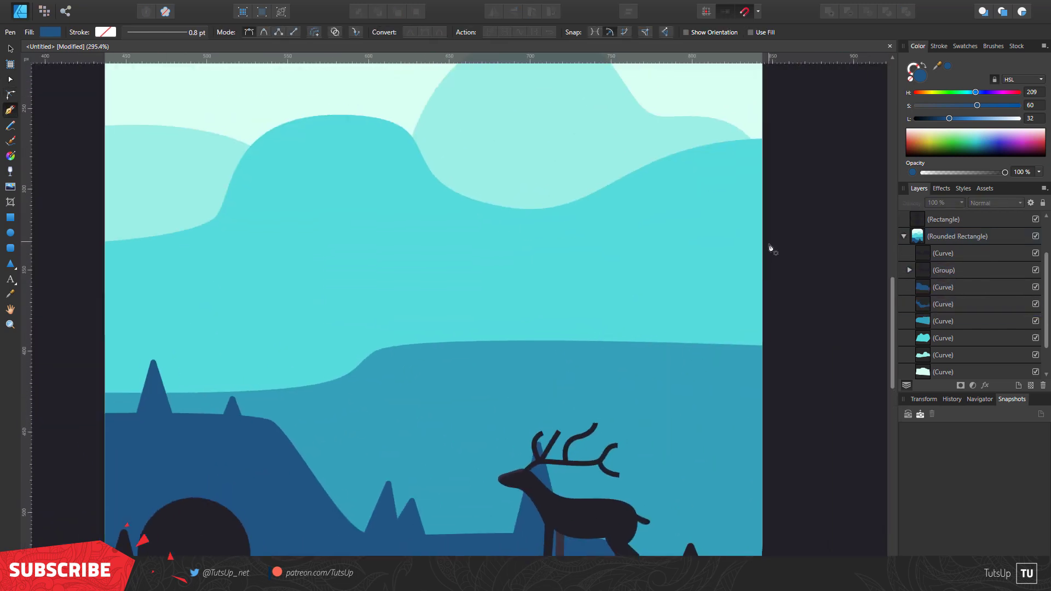
pyautogui.scroll(-3, 772, 274)
# Pen-draw a row of pointed mountain peaks rising from the middle hill.
pyautogui.scroll(4, 776, 295)
pyautogui.click(651, 255)
pyautogui.click(677, 331)
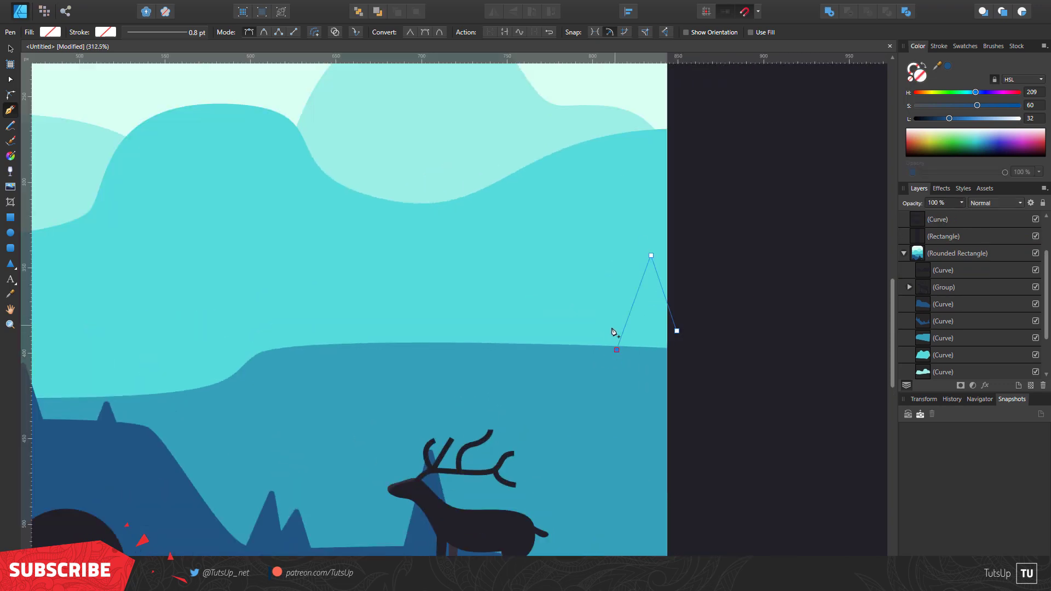
pyautogui.click(361, 311)
pyautogui.click(353, 284)
pyautogui.click(325, 332)
pyautogui.moveTo(354, 285); pyautogui.dragTo(346, 285)
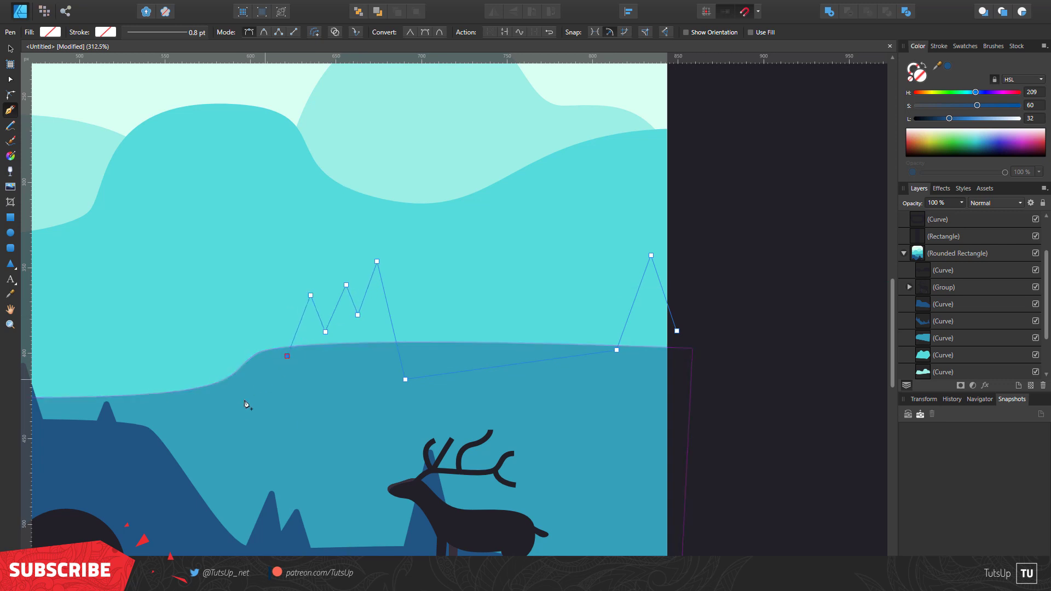
# Fill the peaks middle-hill teal, place them behind the front hills, and round their tips.
pyautogui.click(947, 67)
pyautogui.moveTo(937, 219); pyautogui.dragTo(942, 346)
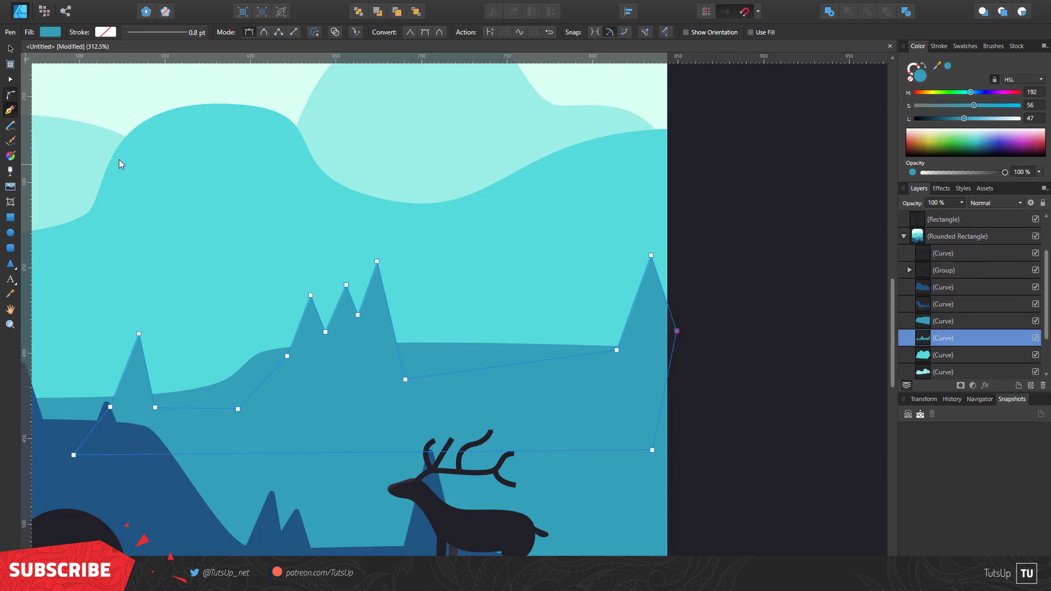
pyautogui.press('c')
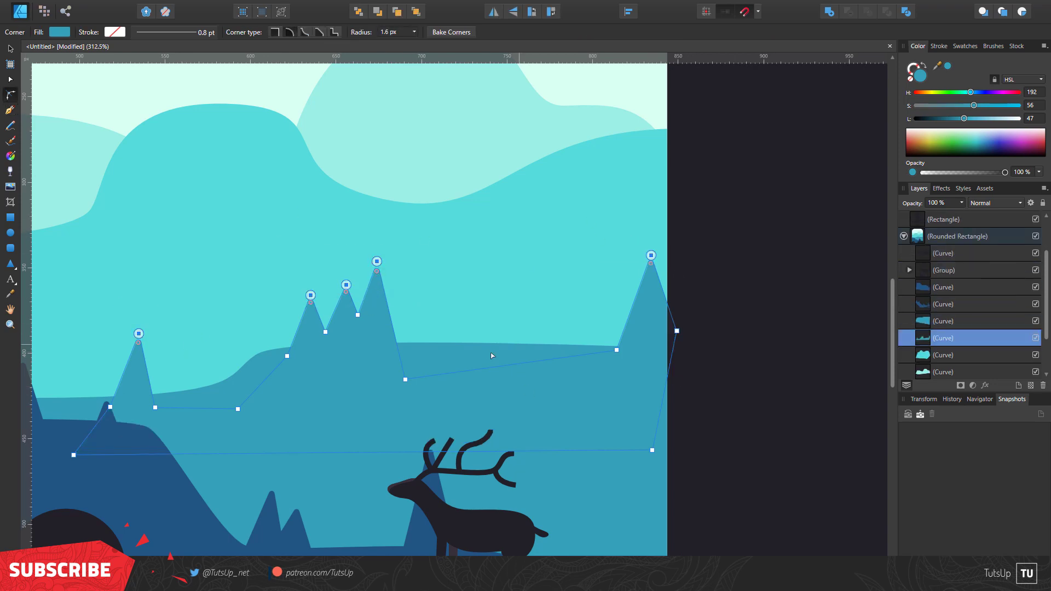
pyautogui.hotkey('ctrl', 'd')
pyautogui.hotkey('ctrl', '0')
pyautogui.scroll(2, 314, 388)
pyautogui.scroll(2, 474, 333)
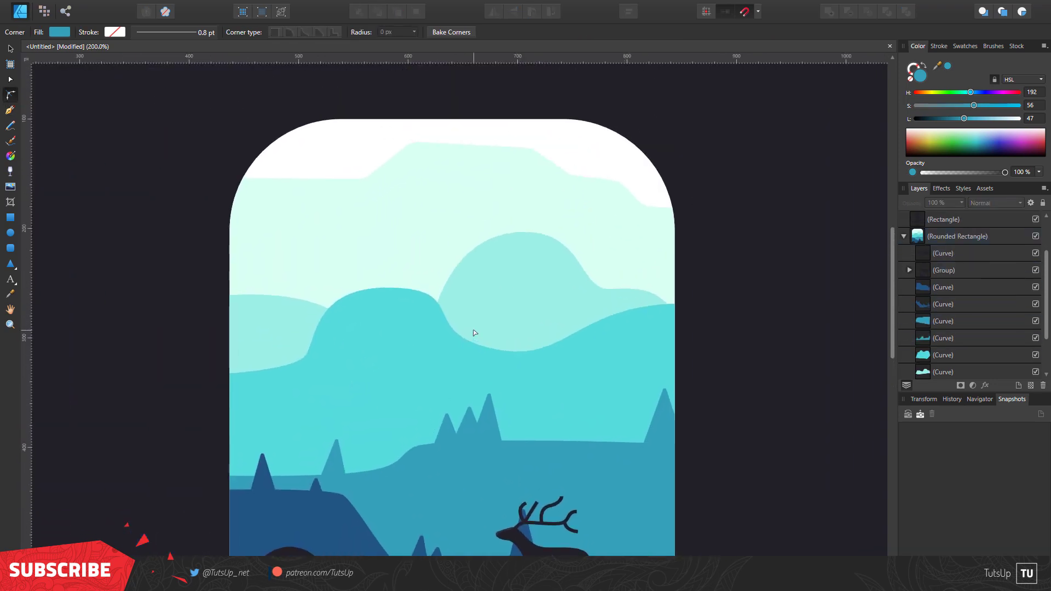
pyautogui.scroll(-2, 415, 376)
pyautogui.scroll(2, 431, 369)
pyautogui.scroll(1, 432, 369)
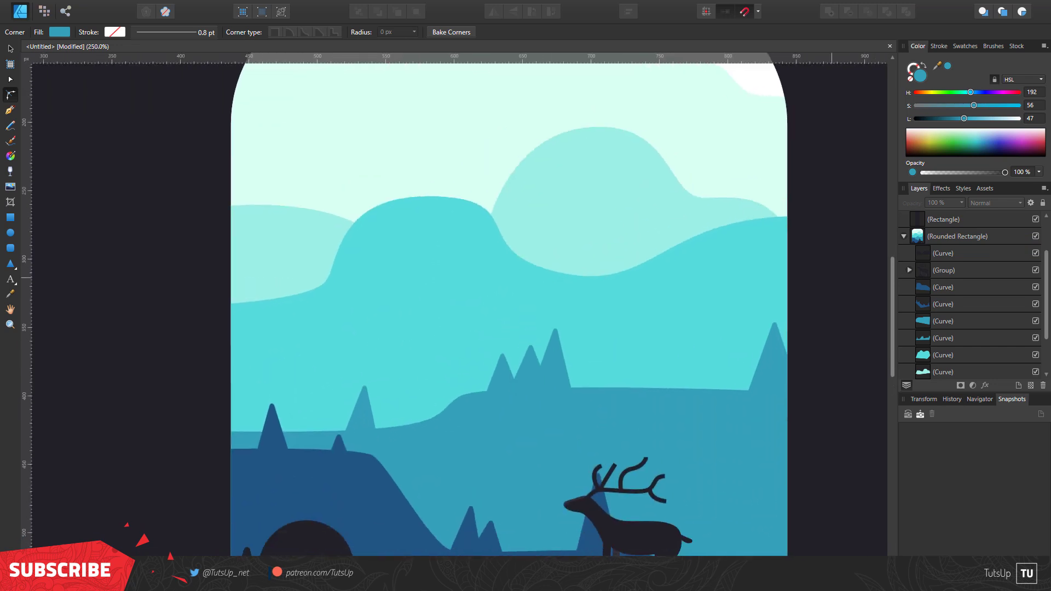
# Duplicate the whole mushroom tree and move the copy up onto the middle hill.
pyautogui.scroll(-3, 464, 370)
pyautogui.click(327, 501)
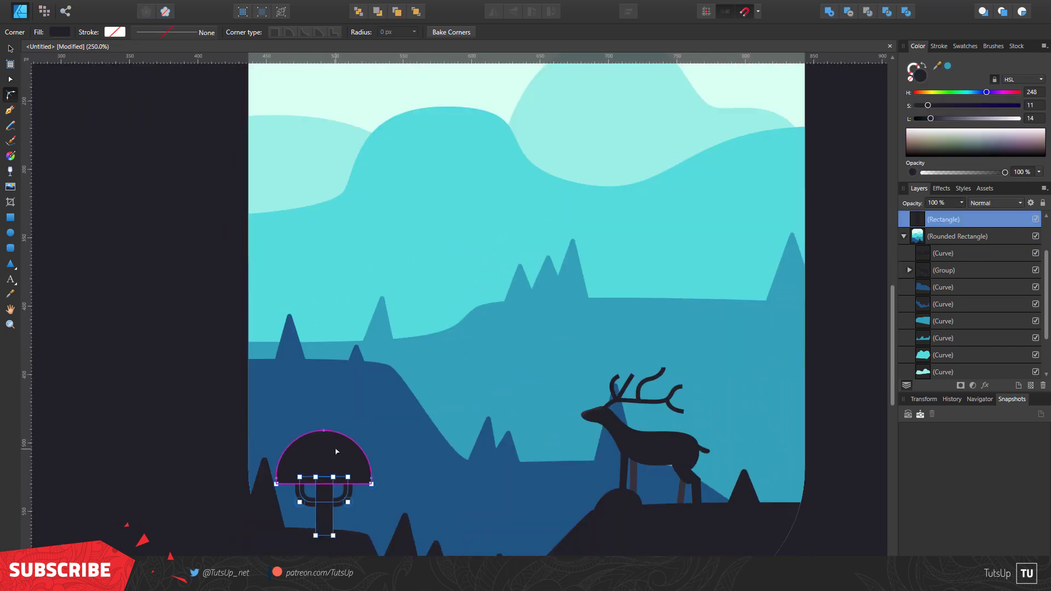
pyautogui.press('v')
pyautogui.hotkey('ctrl', 'j')
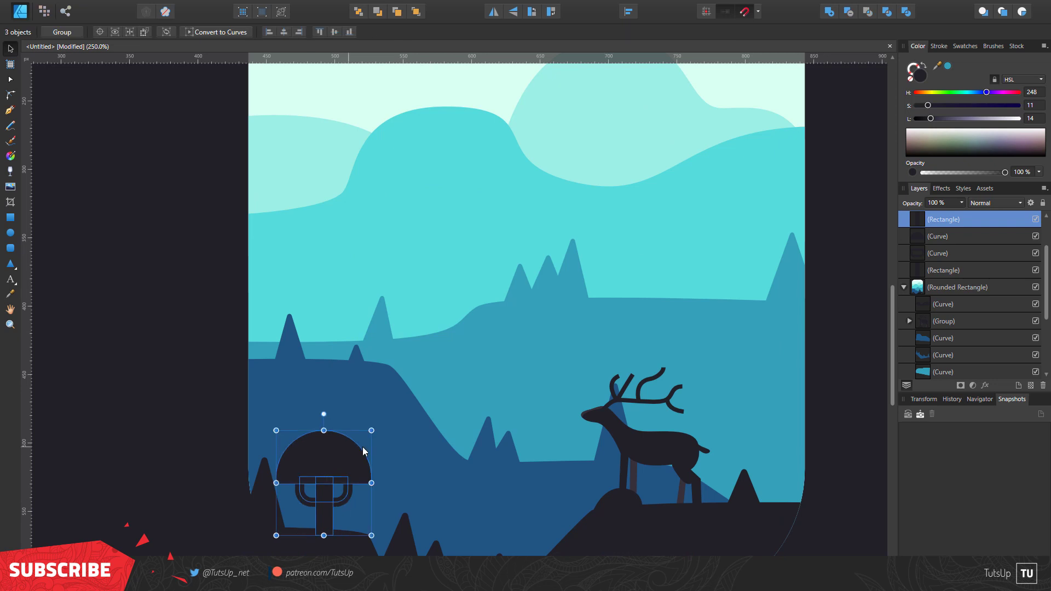
pyautogui.moveTo(343, 494); pyautogui.dragTo(692, 289)
# Merge the copy's cap and handle into one shape, then shrink the copied tree.
pyautogui.rightClick(130, 31)
pyautogui.click(71, 250)
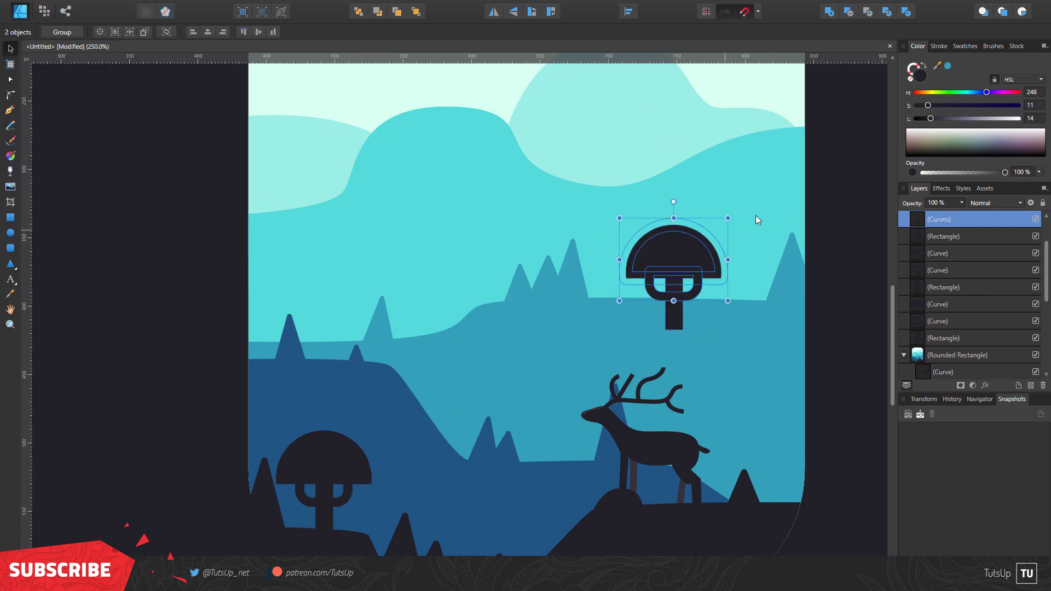
pyautogui.doubleClick(657, 265)
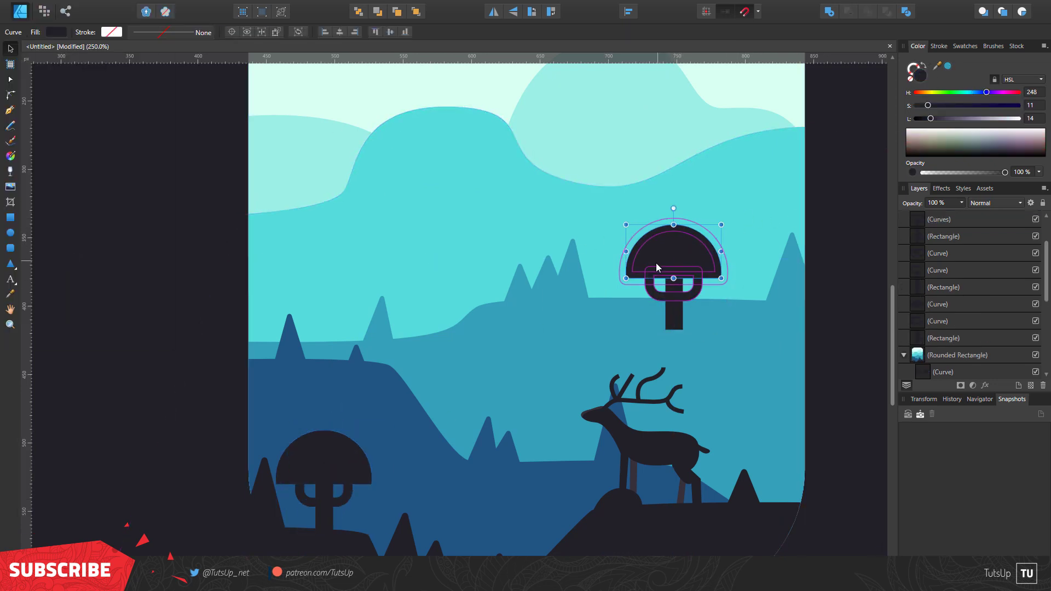
pyautogui.click(696, 295)
pyautogui.keyDown('shift'); pyautogui.click(664, 328); pyautogui.keyUp('shift')
pyautogui.moveTo(626, 225); pyautogui.dragTo(650, 230)
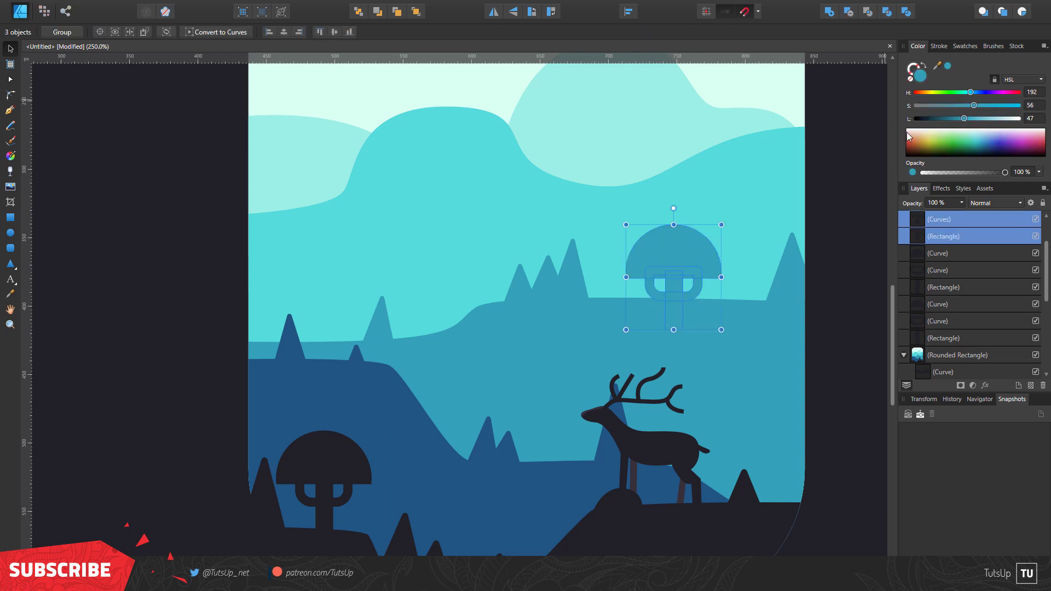
# Duplicate the copy's cap and stack the new cap above the tree.
pyautogui.scroll(3, 701, 261)
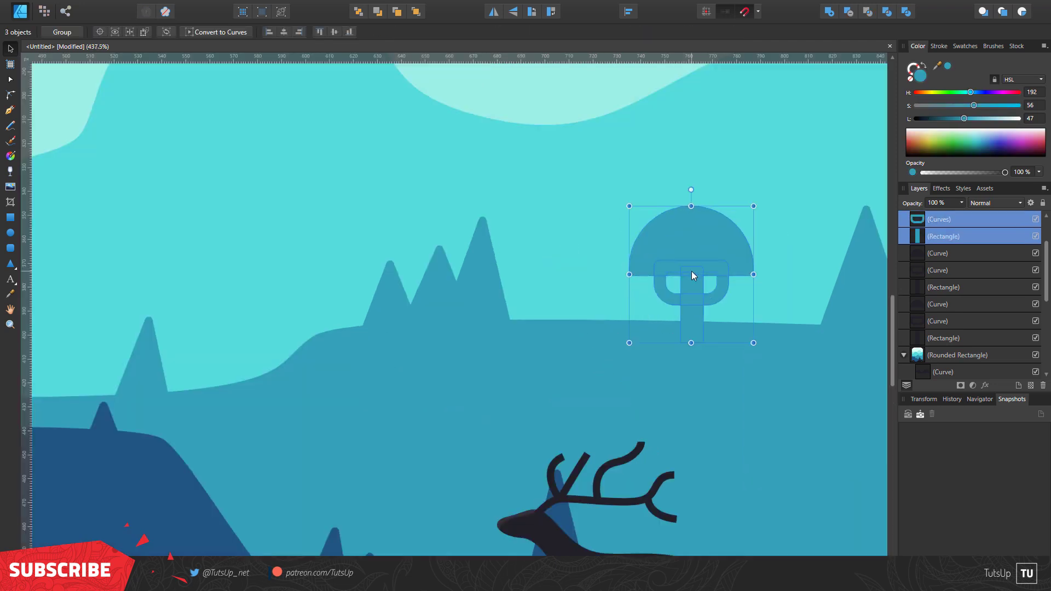
pyautogui.doubleClick(648, 265)
pyautogui.hotkey('ctrl', 'j')
pyautogui.moveTo(648, 265)
pyautogui.mouseDown()
pyautogui.moveTo(647, 210)
pyautogui.moveTo(686, 199)
pyautogui.mouseUp()
pyautogui.click(672, 375)
pyautogui.click(631, 241)
pyautogui.scroll(-5, 717, 327)
pyautogui.scroll(5, 674, 225)
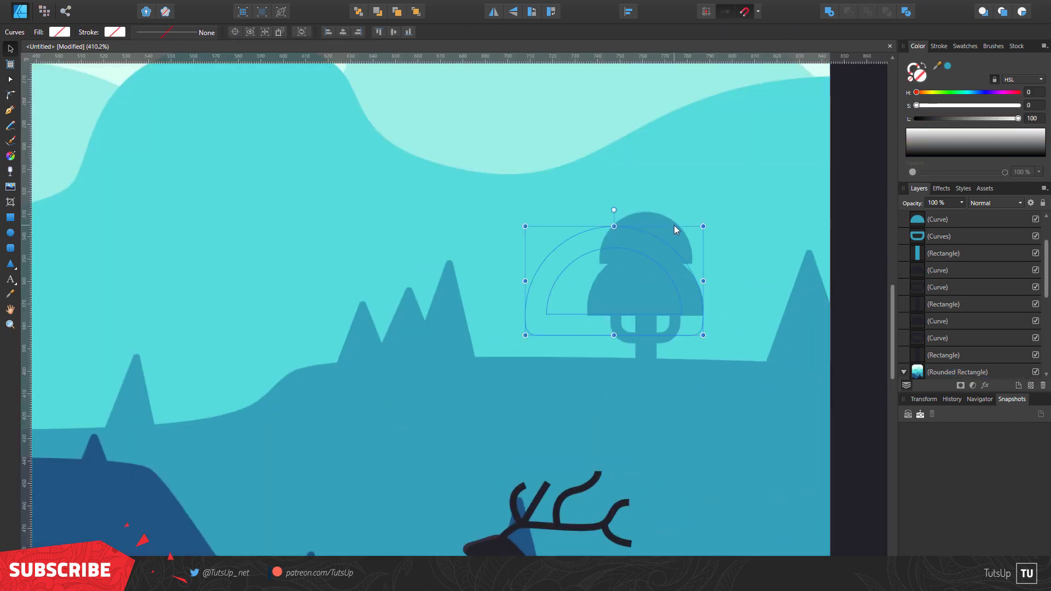
# Make the top cap narrower than the cap below it, then deselect.
pyautogui.click(648, 248)
pyautogui.click(695, 274)
pyautogui.click(673, 230)
pyautogui.moveTo(692, 202); pyautogui.dragTo(685, 204)
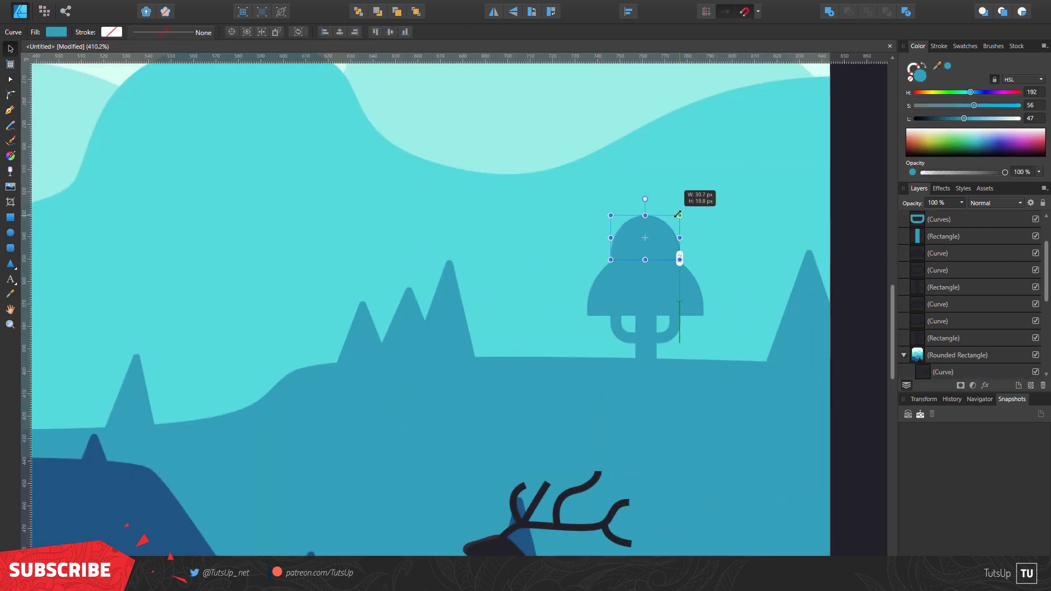
pyautogui.click(733, 320)
pyautogui.scroll(-4, 734, 323)
pyautogui.scroll(1, 733, 322)
pyautogui.scroll(3, 758, 256)
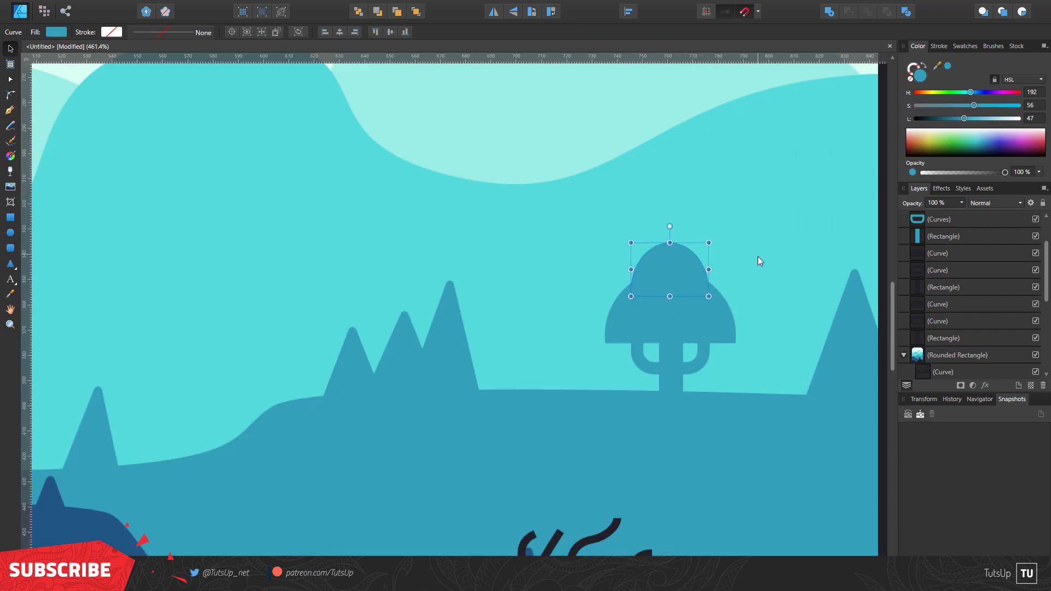
pyautogui.scroll(-5, 714, 326)
pyautogui.hotkey('ctrl', 'd')
pyautogui.hscroll(2, 583, 304)
# Draw four overlapping circles in the sky to form a cloud.
pyautogui.scroll(2, 534, 318)
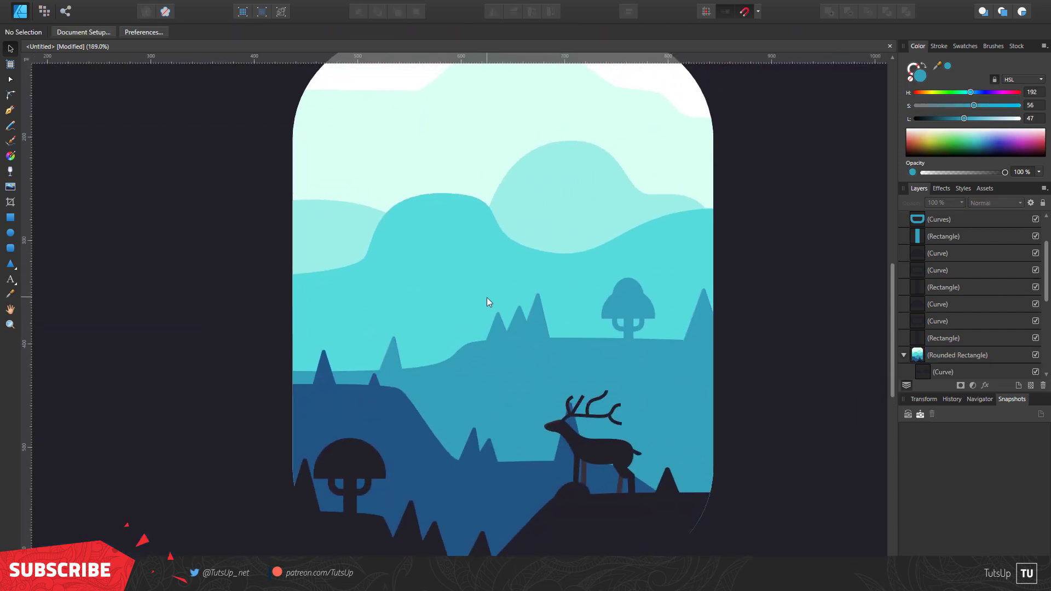
pyautogui.scroll(1, 475, 321)
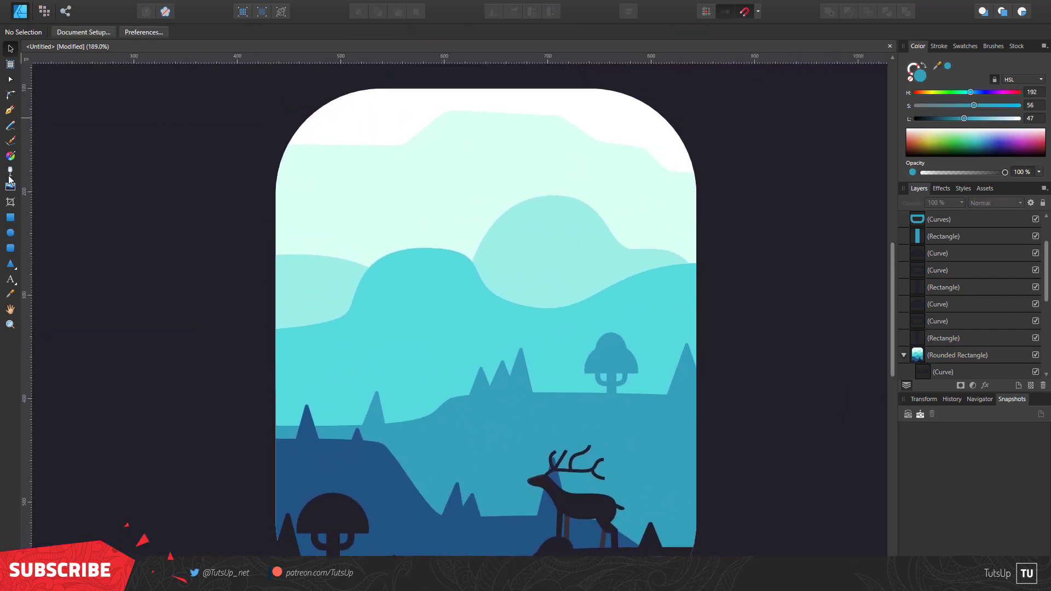
pyautogui.click(10, 237)
pyautogui.scroll(2, 387, 159)
pyautogui.moveTo(447, 185); pyautogui.dragTo(412, 219)
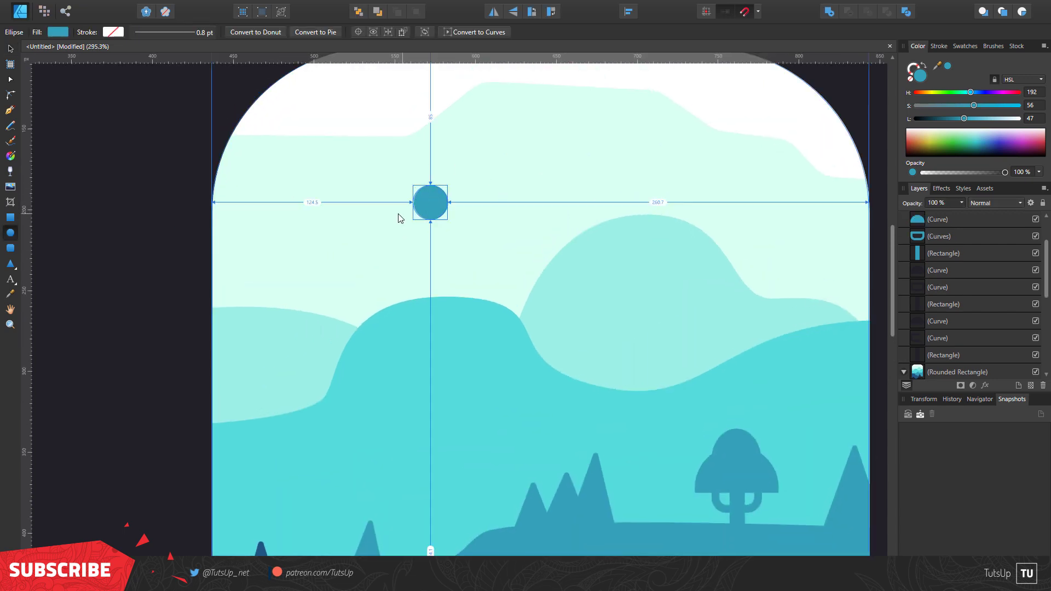
pyautogui.hscroll(2, 580, 333)
pyautogui.scroll(-1, 580, 333)
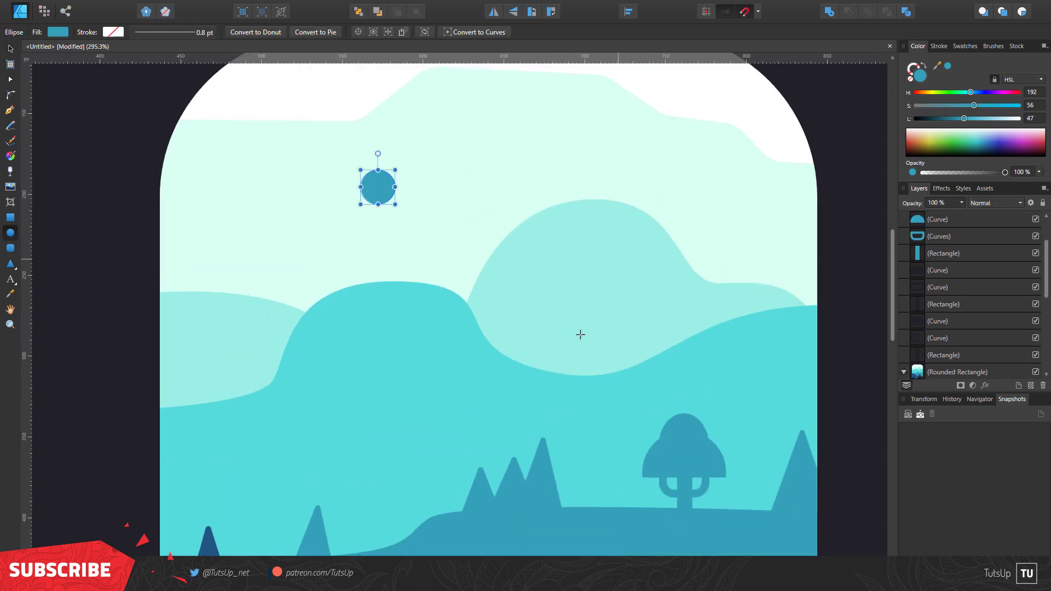
pyautogui.hscroll(-2, 406, 303)
pyautogui.scroll(2, 405, 303)
pyautogui.moveTo(937, 65)
pyautogui.mouseDown()
pyautogui.moveTo(420, 233)
pyautogui.moveTo(436, 250)
pyautogui.moveTo(365, 260)
pyautogui.mouseUp()
pyautogui.scroll(3, 427, 232)
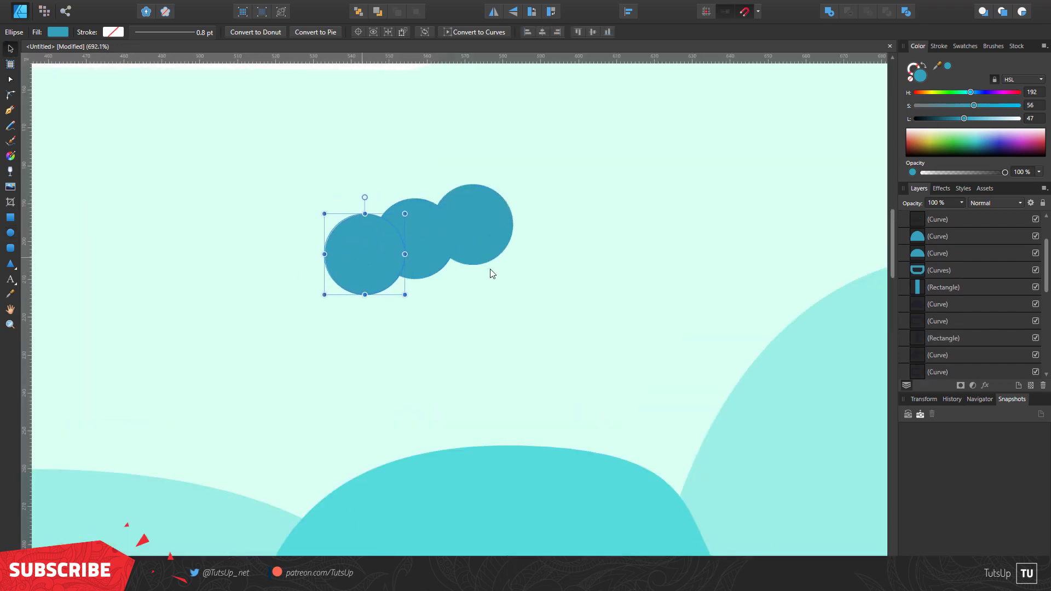
pyautogui.moveTo(489, 273); pyautogui.dragTo(524, 256)
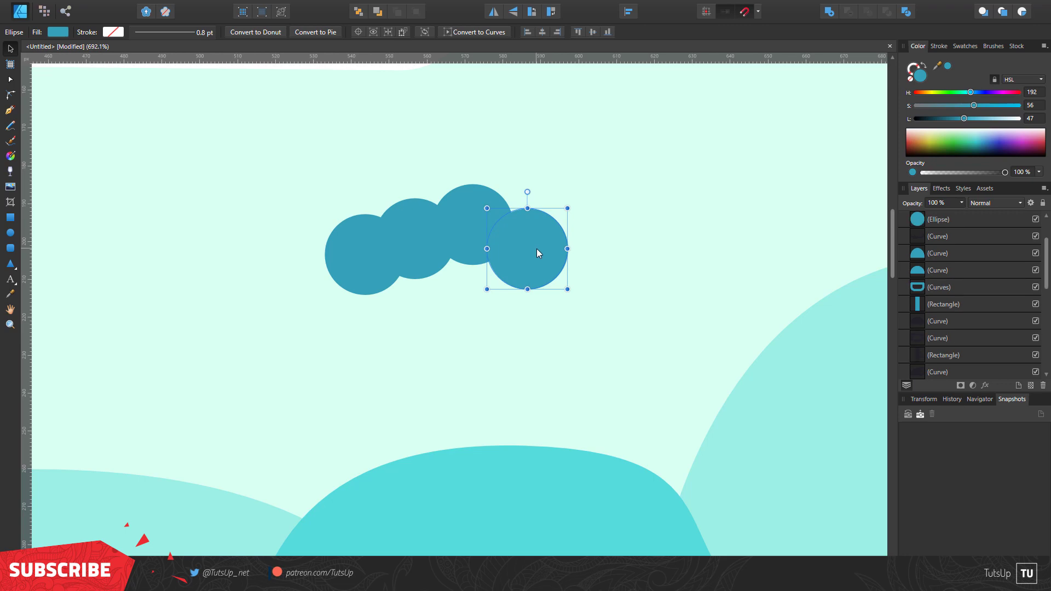
# Add the circles together and subtract a wide rectangle to give the cloud a flat bottom.
pyautogui.click(10, 217)
pyautogui.moveTo(303, 249); pyautogui.dragTo(651, 315)
pyautogui.press('v')
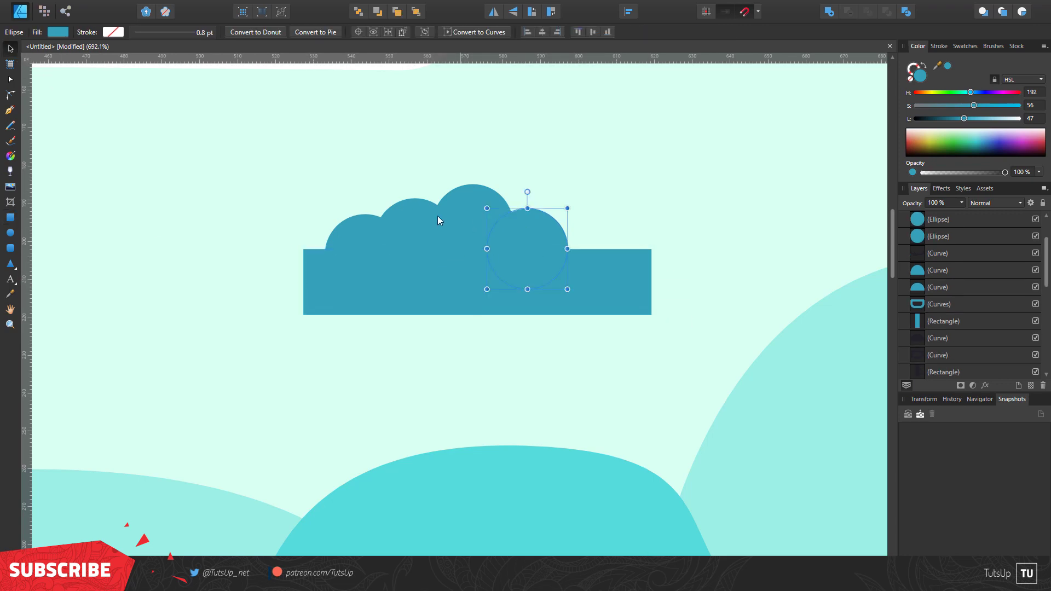
pyautogui.keyDown('shift'); pyautogui.click(438, 216); pyautogui.keyUp('shift')
pyautogui.click(838, 11)
pyautogui.click(551, 307)
pyautogui.keyDown('shift'); pyautogui.click(476, 230); pyautogui.keyUp('shift')
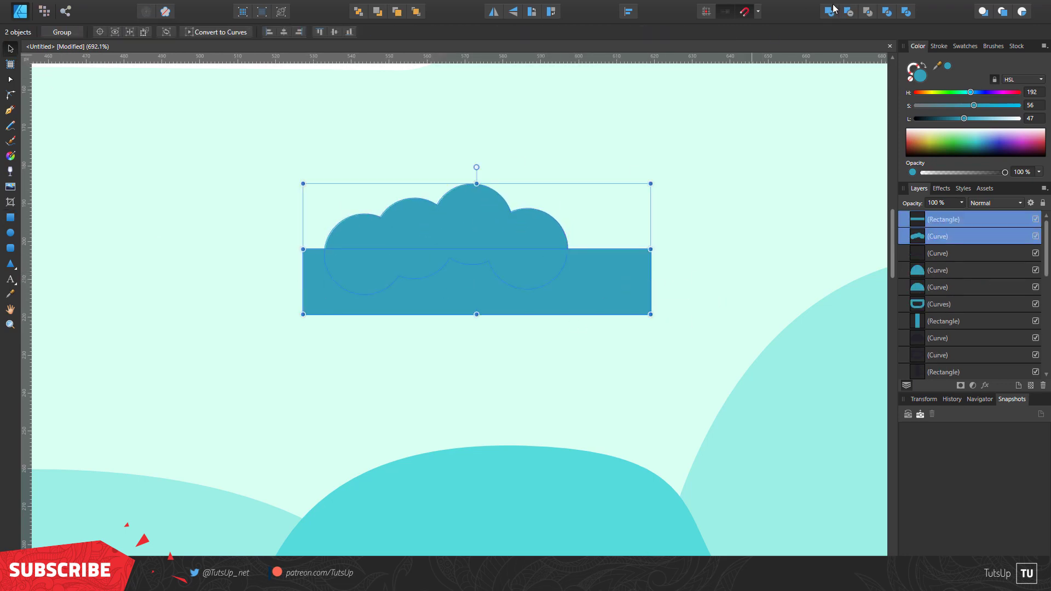
pyautogui.click(848, 12)
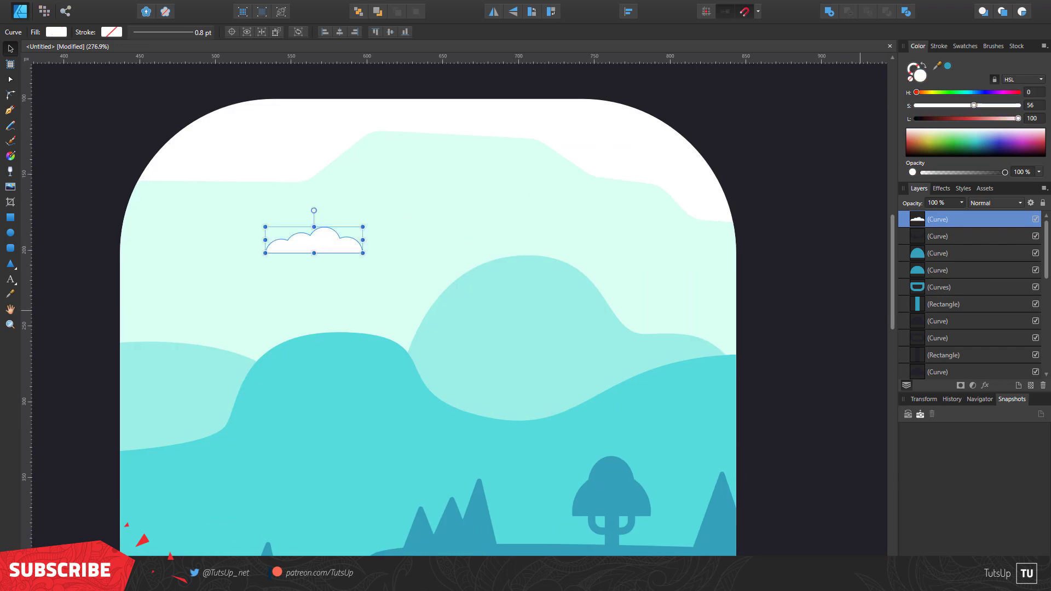
# Copy the cloud to the right edge and build a second flat-bottomed cloud on the left.
pyautogui.moveTo(329, 244)
pyautogui.mouseDown()
pyautogui.moveTo(277, 244)
pyautogui.moveTo(717, 270)
pyautogui.mouseUp()
pyautogui.hotkey('ctrl', 'd')
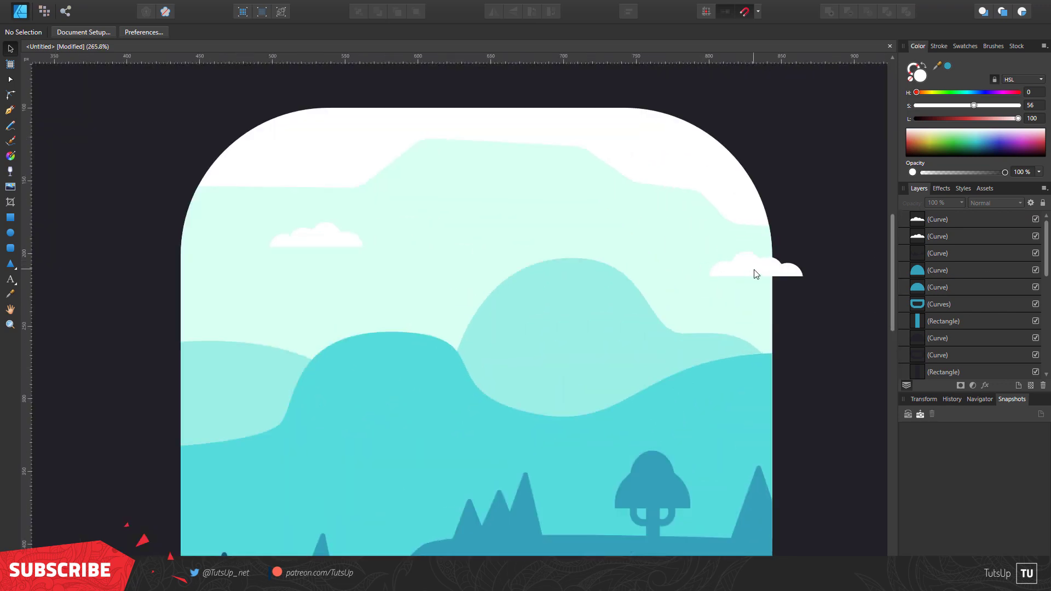
pyautogui.press('m')
pyautogui.moveTo(201, 340)
pyautogui.mouseDown()
pyautogui.moveTo(242, 302)
pyautogui.moveTo(187, 335)
pyautogui.moveTo(289, 372)
pyautogui.mouseUp()
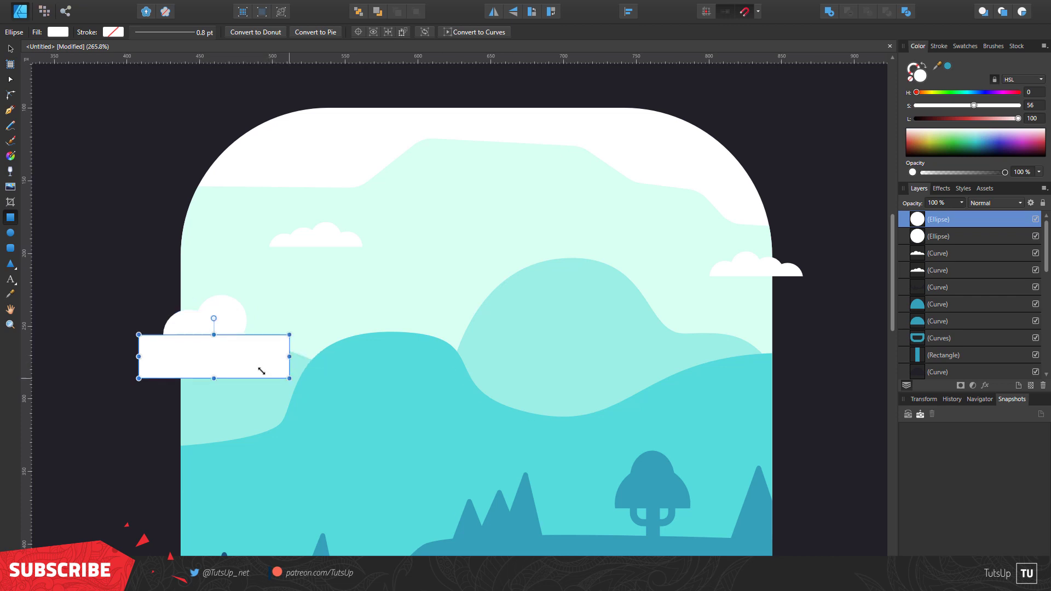
pyautogui.press('v')
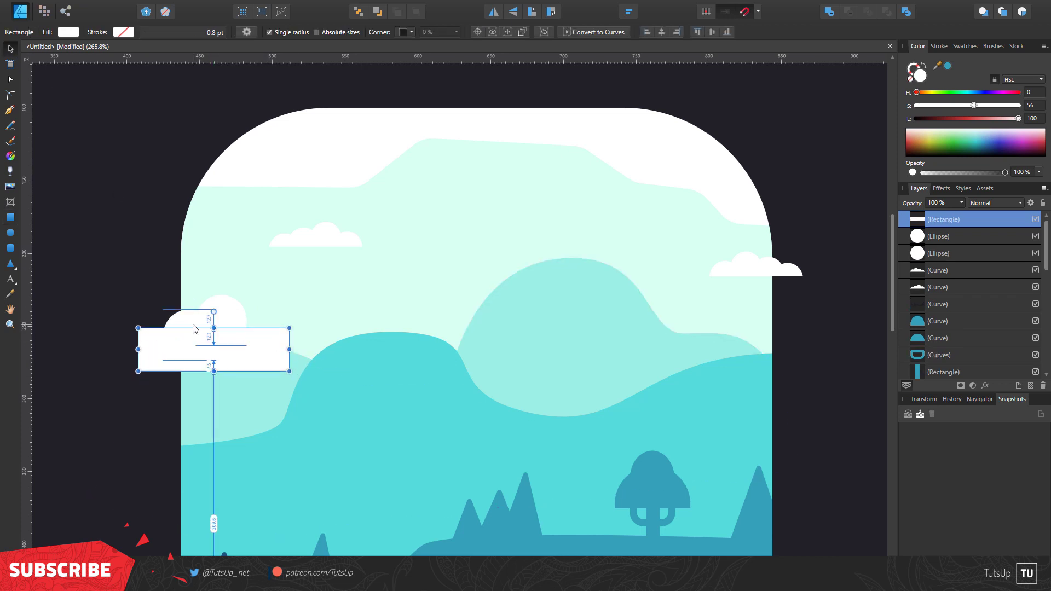
pyautogui.moveTo(293, 552); pyautogui.dragTo(136, 290)
pyautogui.click(830, 11)
pyautogui.keyDown('shift'); pyautogui.click(277, 347); pyautogui.keyUp('shift')
pyautogui.click(848, 11)
pyautogui.moveTo(237, 327); pyautogui.dragTo(206, 376)
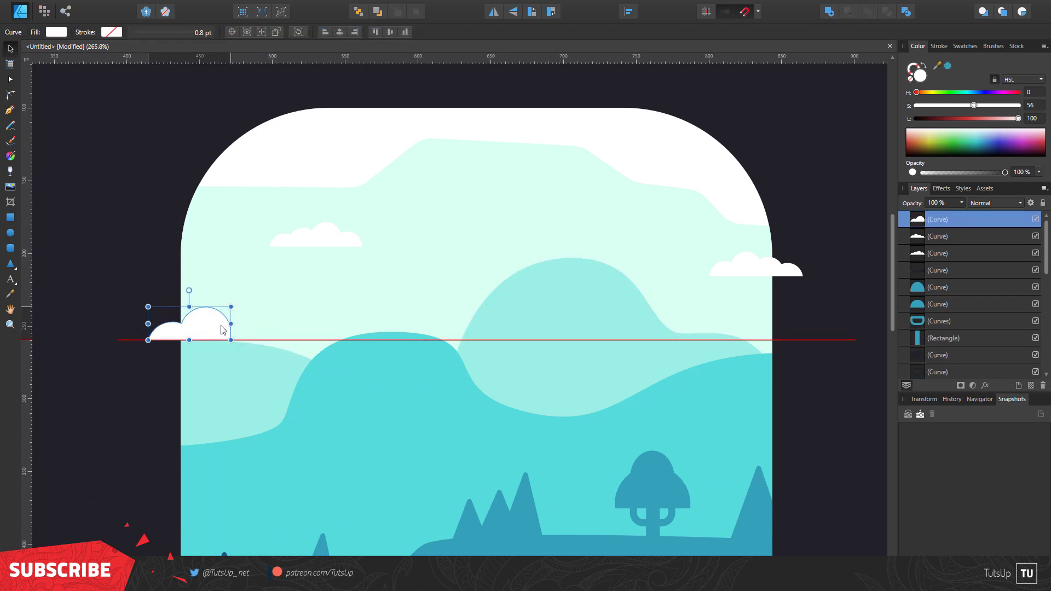
# Move that new cloud across to the card's right edge.
pyautogui.scroll(-2, 207, 377)
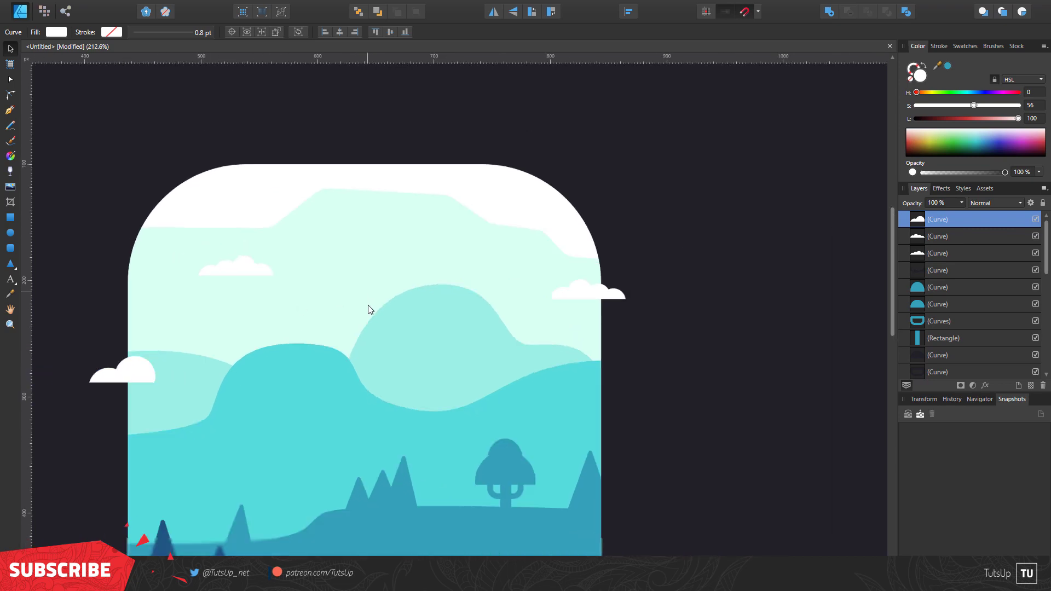
pyautogui.scroll(-2, 368, 308)
pyautogui.scroll(1, 369, 308)
pyautogui.moveTo(137, 244)
pyautogui.mouseDown()
pyautogui.moveTo(609, 304)
pyautogui.moveTo(584, 278)
pyautogui.mouseUp()
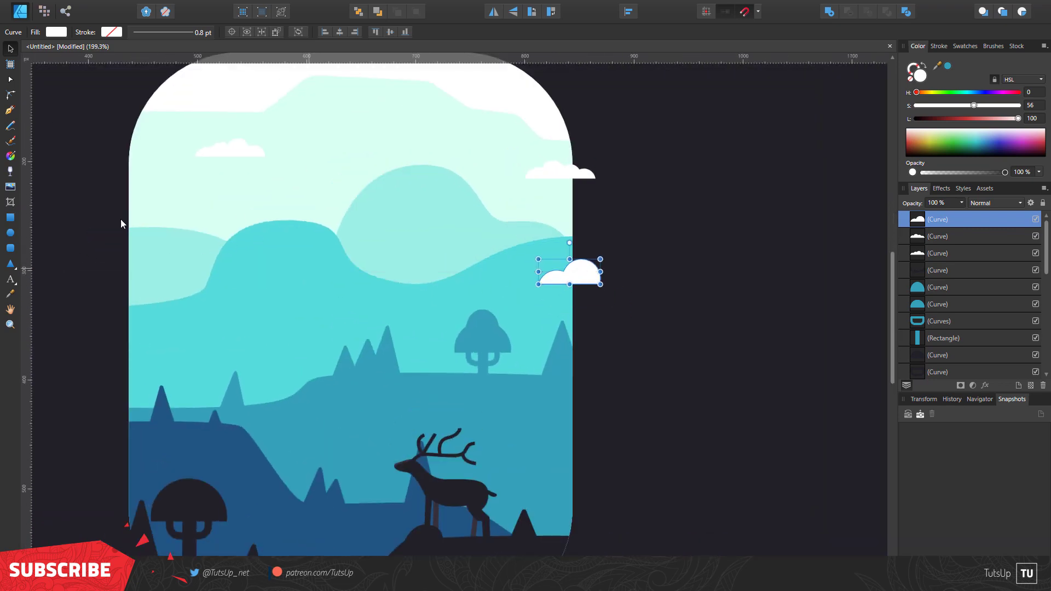
# Draw three white circles with a rectangle covering their lower half.
pyautogui.click(10, 233)
pyautogui.moveTo(261, 290)
pyautogui.mouseDown()
pyautogui.moveTo(282, 310)
pyautogui.moveTo(285, 301)
pyautogui.moveTo(239, 307)
pyautogui.moveTo(329, 344)
pyautogui.mouseUp()
pyautogui.click(10, 48)
pyautogui.click(276, 311)
pyautogui.click(10, 248)
pyautogui.press('v')
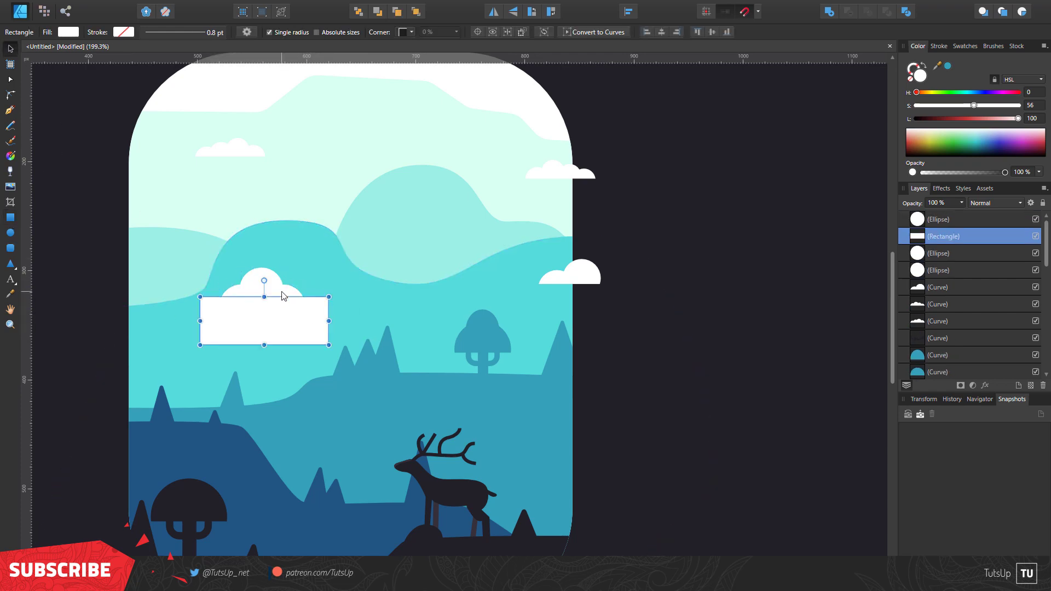
pyautogui.moveTo(306, 257); pyautogui.dragTo(237, 296)
# Add the three circles, subtract the rectangle, and place the cloud on the card's left edge.
pyautogui.keyDown('shift'); pyautogui.click(235, 296); pyautogui.keyUp('shift')
pyautogui.click(829, 11)
pyautogui.keyDown('shift'); pyautogui.click(262, 334); pyautogui.keyUp('shift')
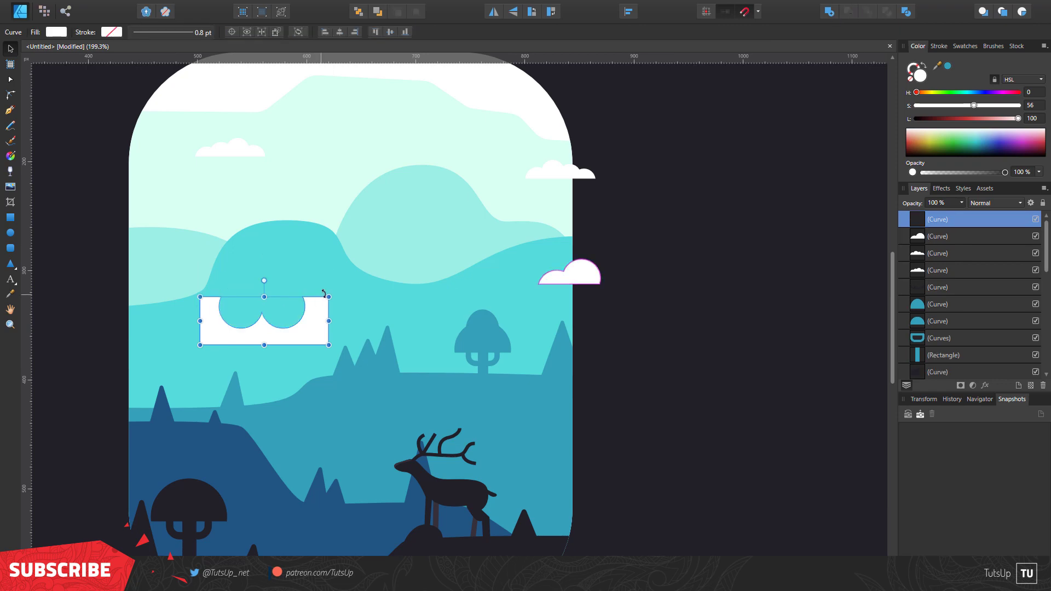
pyautogui.click(849, 11)
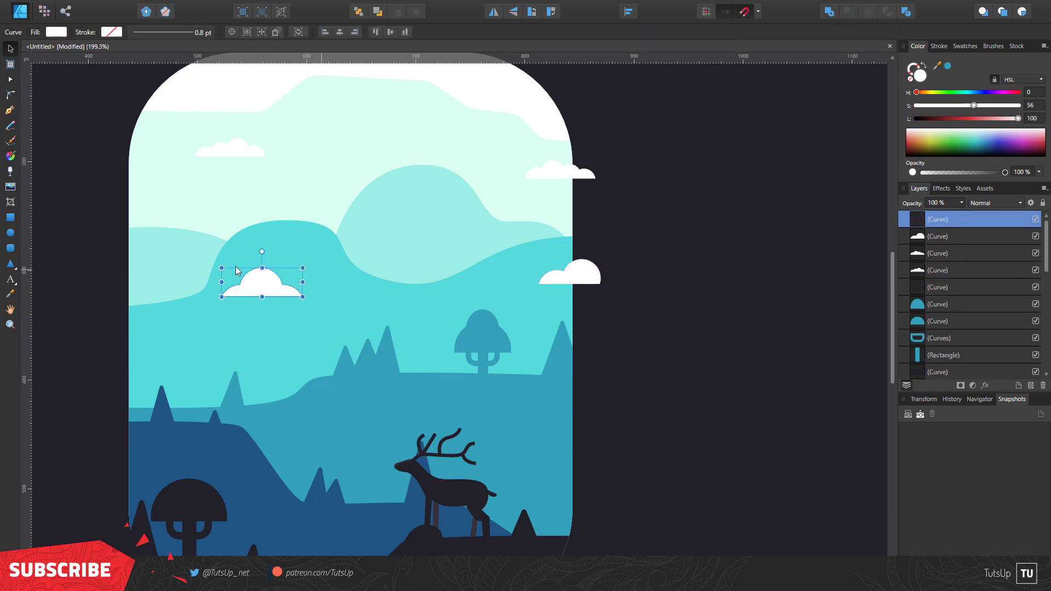
pyautogui.moveTo(272, 289); pyautogui.dragTo(143, 307)
pyautogui.hotkey('ctrl', 'd')
pyautogui.scroll(-2, 321, 314)
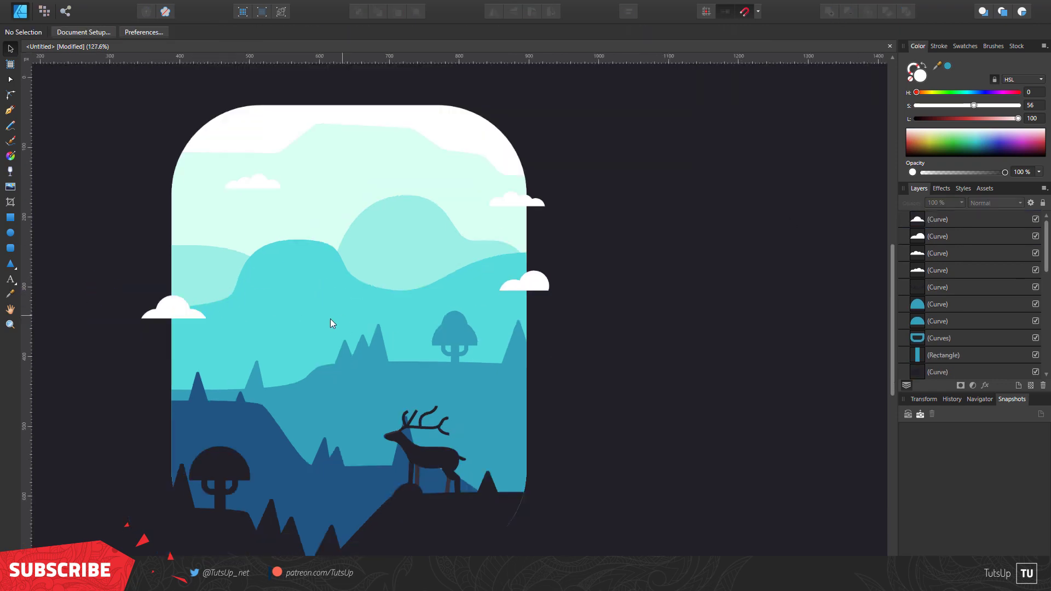
pyautogui.scroll(2, 449, 301)
pyautogui.press('p')
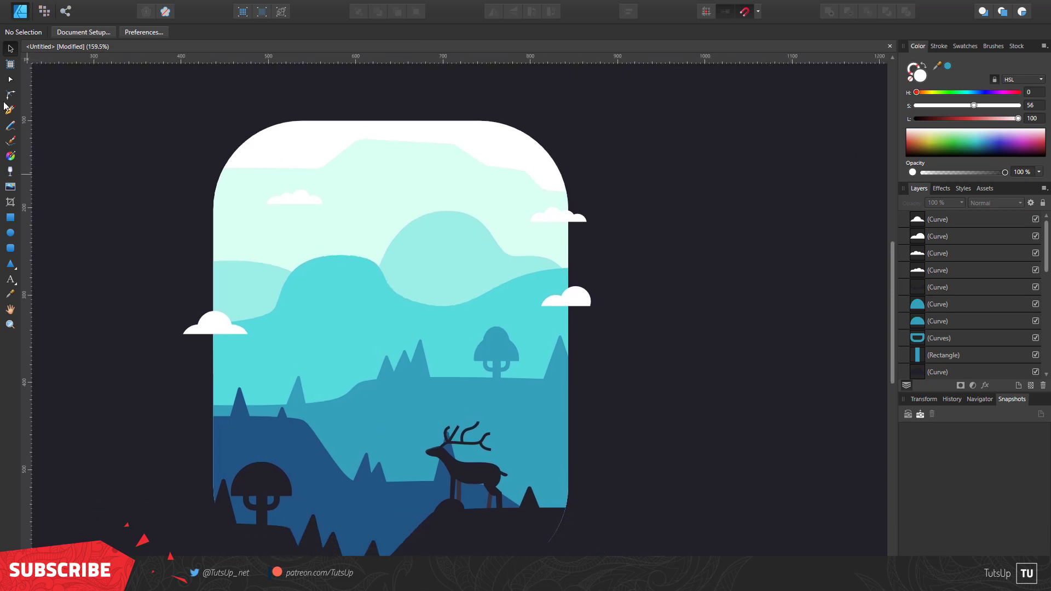
pyautogui.scroll(2, 561, 268)
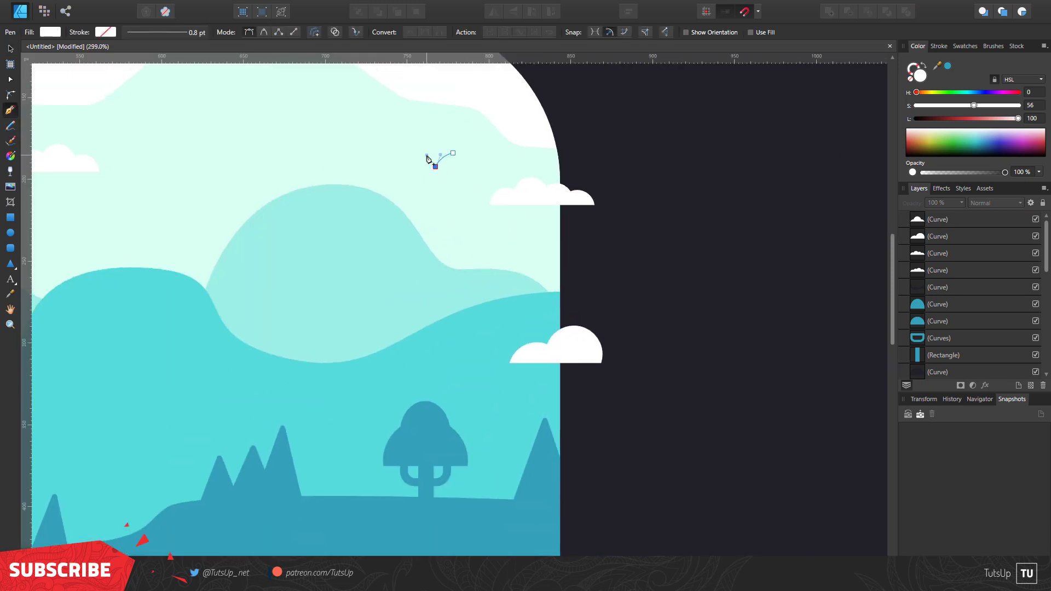
# Draw a V-shaped bird stroke, dark, with a tapered pressure profile and 5.2 pt width.
pyautogui.moveTo(433, 159); pyautogui.dragTo(422, 152)
pyautogui.click(948, 66)
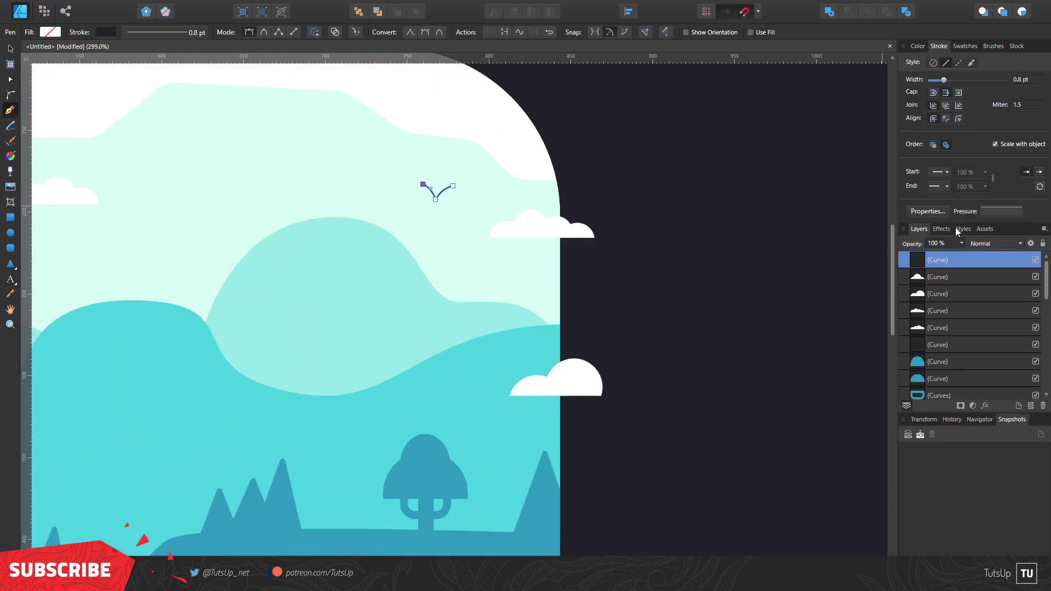
pyautogui.moveTo(882, 223); pyautogui.dragTo(883, 304)
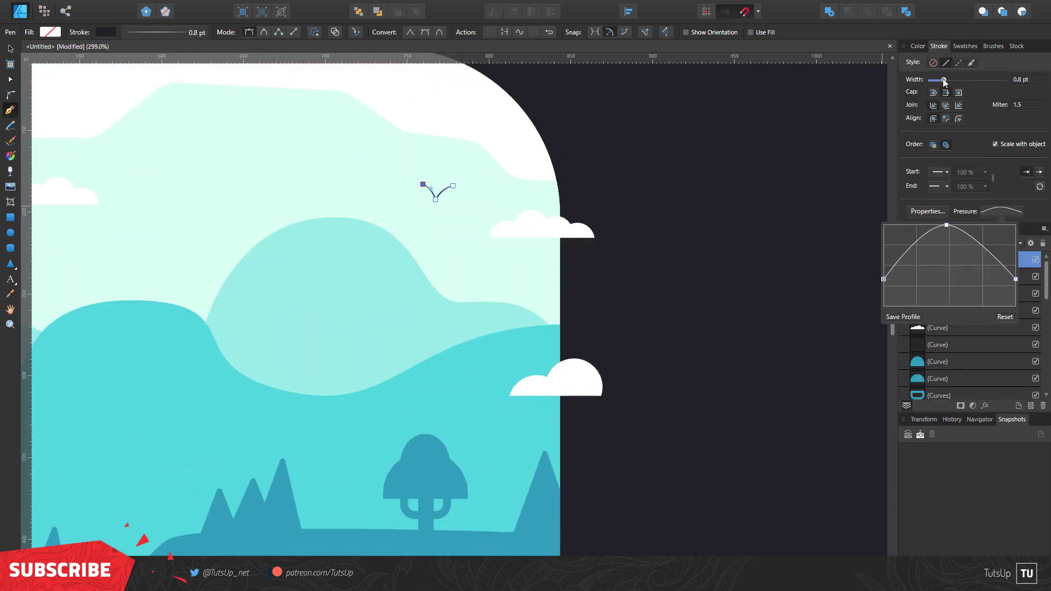
pyautogui.moveTo(943, 80); pyautogui.dragTo(954, 80)
pyautogui.scroll(-3, 602, 165)
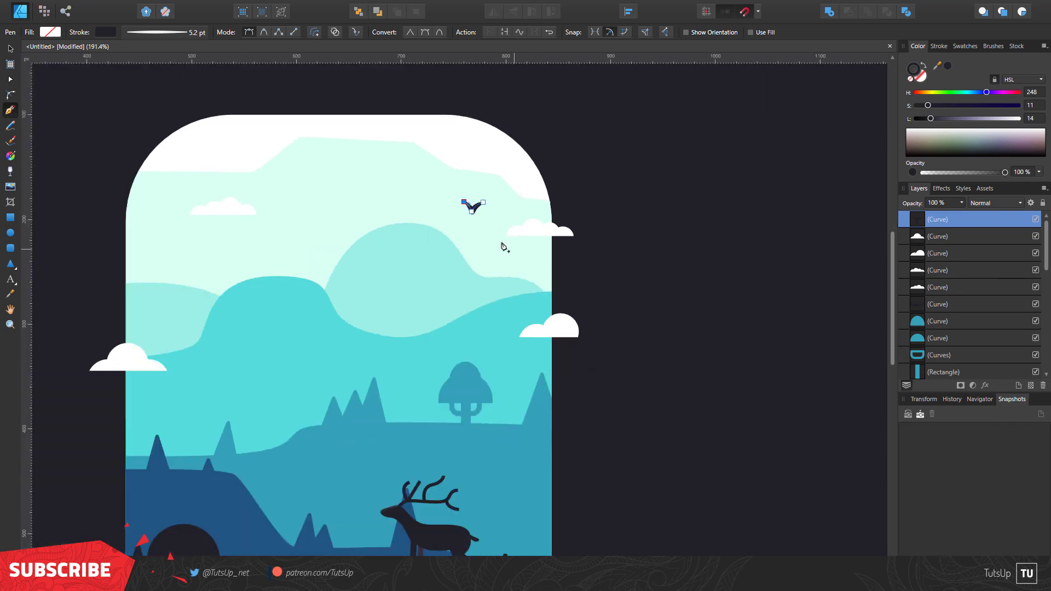
pyautogui.scroll(5, 497, 182)
# Duplicate the bird up and left, then copy the pair to the upper left.
pyautogui.press('v')
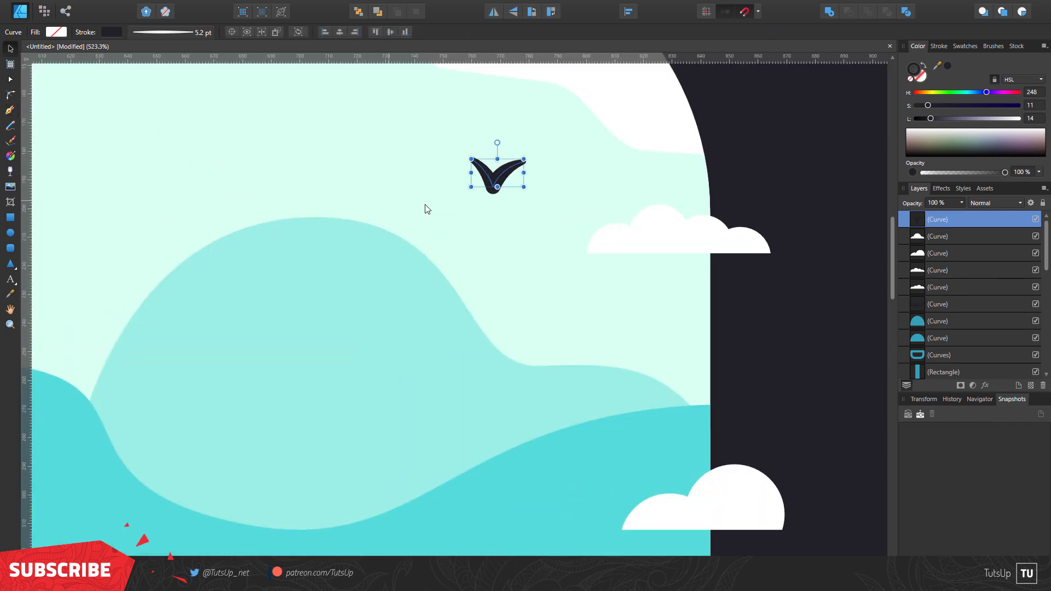
pyautogui.moveTo(495, 174)
pyautogui.mouseDown()
pyautogui.moveTo(410, 183)
pyautogui.moveTo(364, 118)
pyautogui.mouseUp()
pyautogui.scroll(-5, 424, 254)
pyautogui.scroll(1, 424, 254)
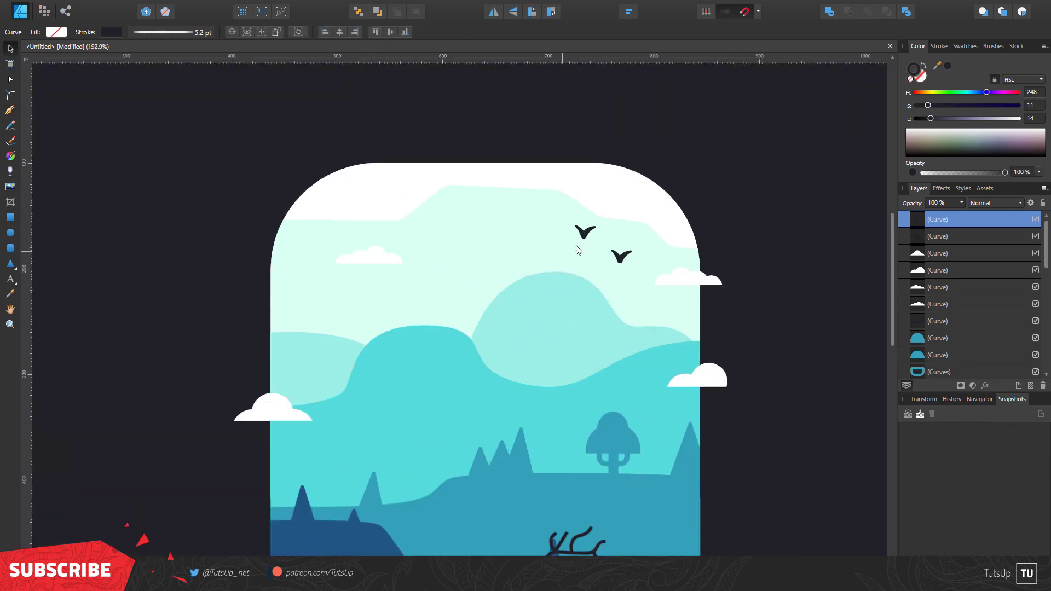
pyautogui.click(583, 230)
pyautogui.keyDown('shift'); pyautogui.click(620, 255); pyautogui.keyUp('shift')
pyautogui.moveTo(620, 255)
pyautogui.mouseDown()
pyautogui.moveTo(416, 233)
pyautogui.moveTo(399, 261)
pyautogui.mouseUp()
# Adjust the stroke settings and arrange the three smaller birds in the flock.
pyautogui.click(939, 46)
pyautogui.scroll(3, 400, 230)
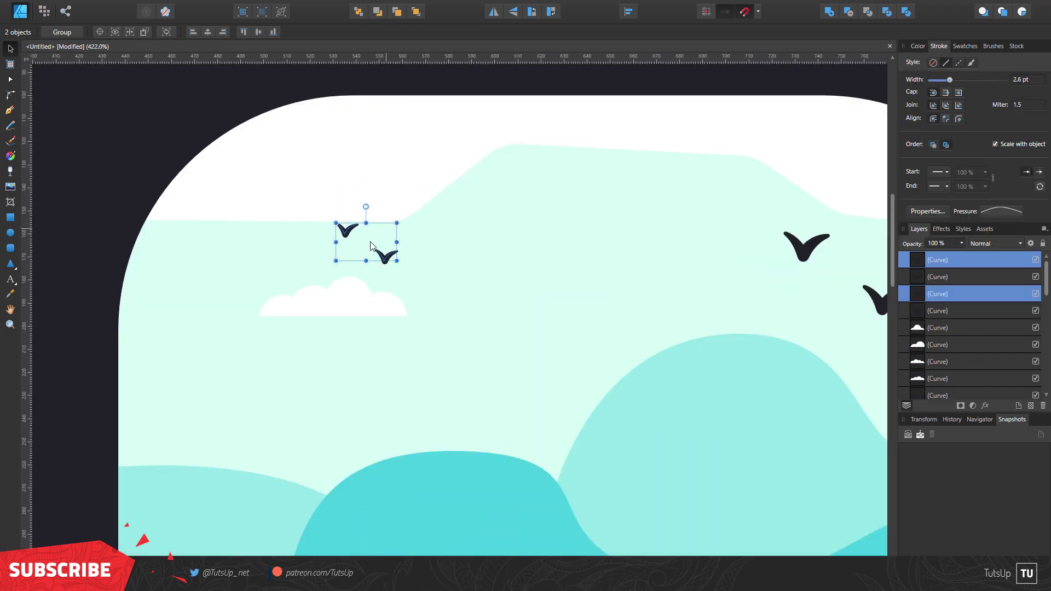
pyautogui.scroll(4, 383, 246)
pyautogui.click(276, 270)
pyautogui.moveTo(279, 276); pyautogui.dragTo(241, 278)
pyautogui.keyDown('shift'); pyautogui.click(312, 213); pyautogui.keyUp('shift')
pyautogui.keyDown('shift'); pyautogui.click(408, 277); pyautogui.keyUp('shift')
pyautogui.scroll(-5, 458, 274)
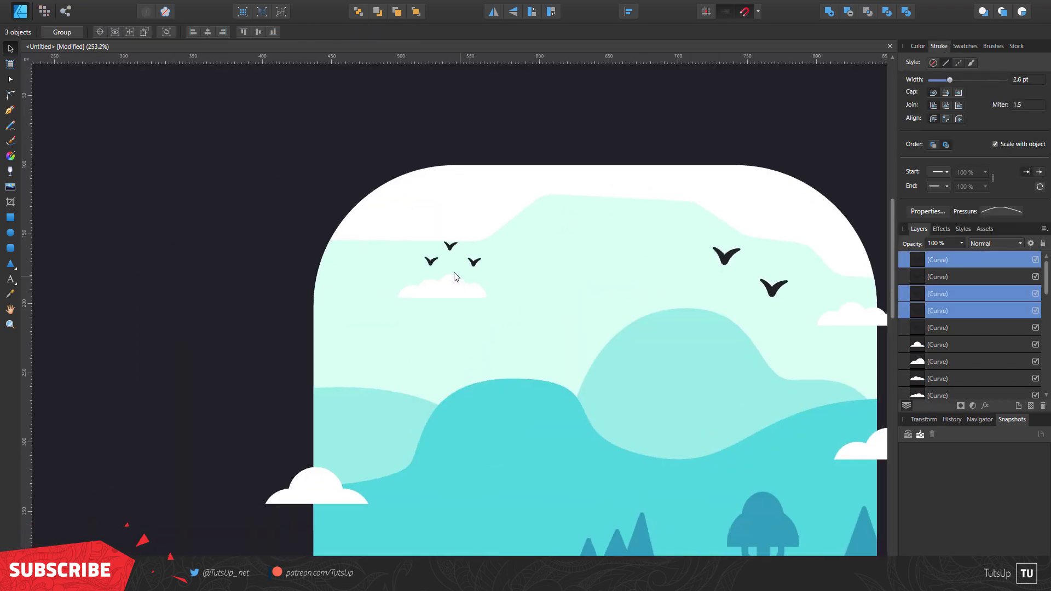
pyautogui.scroll(2, 458, 274)
pyautogui.scroll(2, 458, 235)
pyautogui.click(171, 143)
pyautogui.scroll(-5, 361, 200)
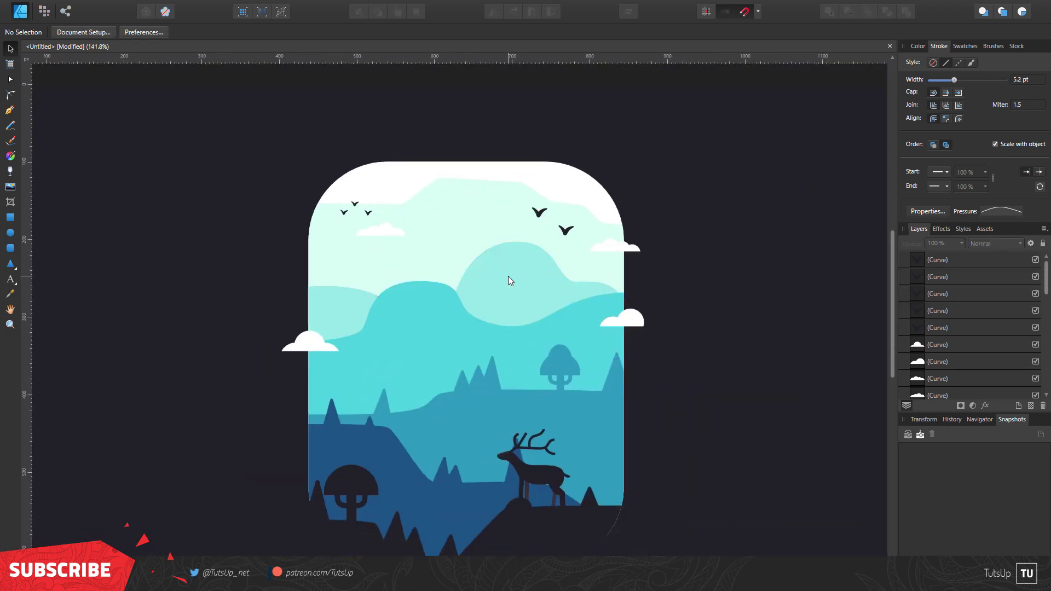
pyautogui.scroll(4, 508, 276)
# Pen-draw a jagged white, strokeless snowcap over the back hill and clip it inside that hill.
pyautogui.press('p')
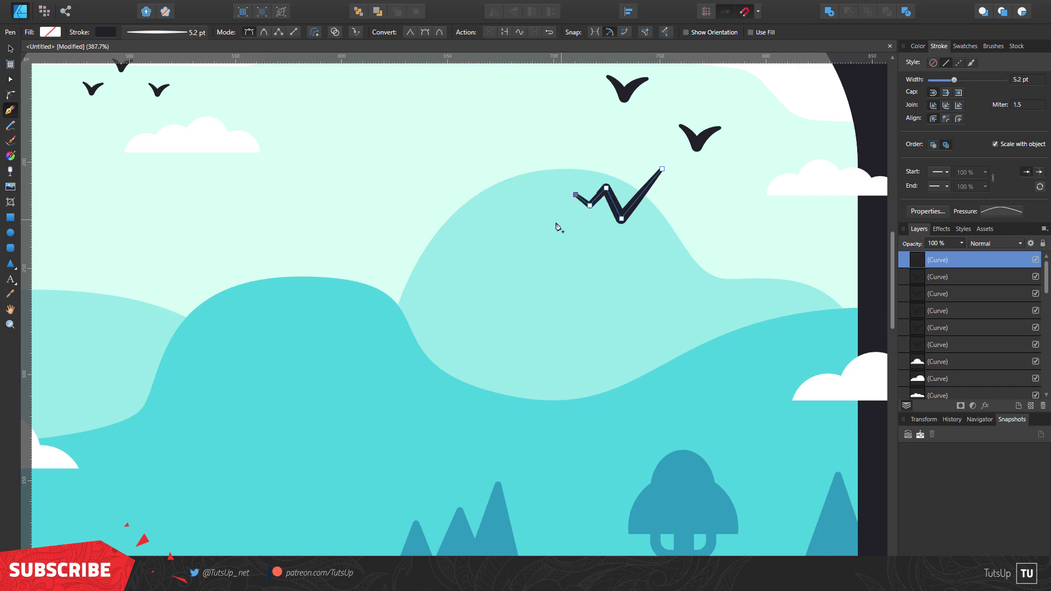
pyautogui.click(491, 219)
pyautogui.click(420, 198)
pyautogui.click(467, 112)
pyautogui.click(662, 169)
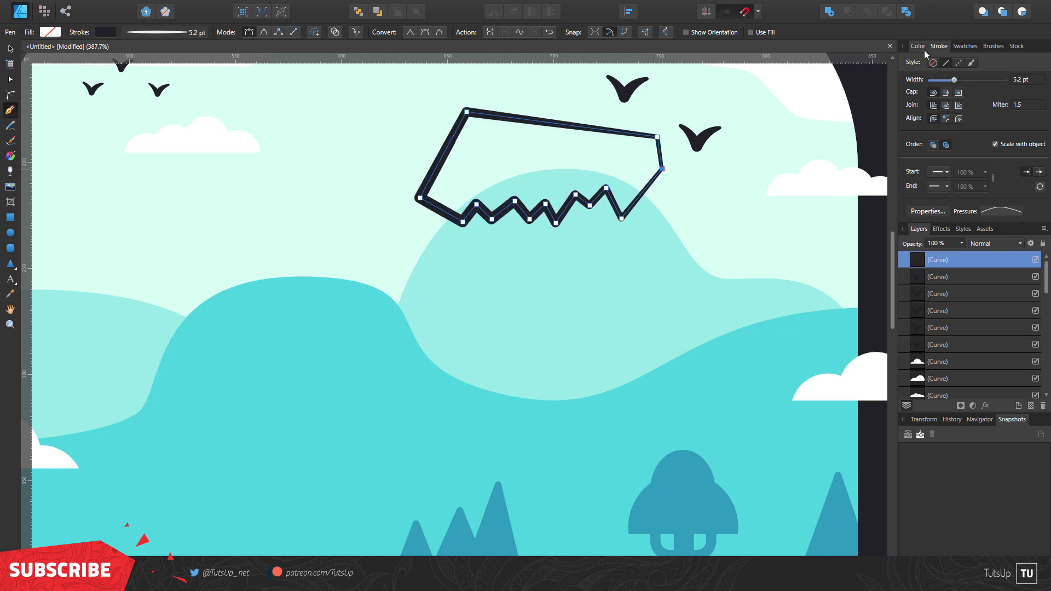
pyautogui.click(918, 46)
pyautogui.click(924, 65)
pyautogui.click(924, 65)
pyautogui.click(910, 79)
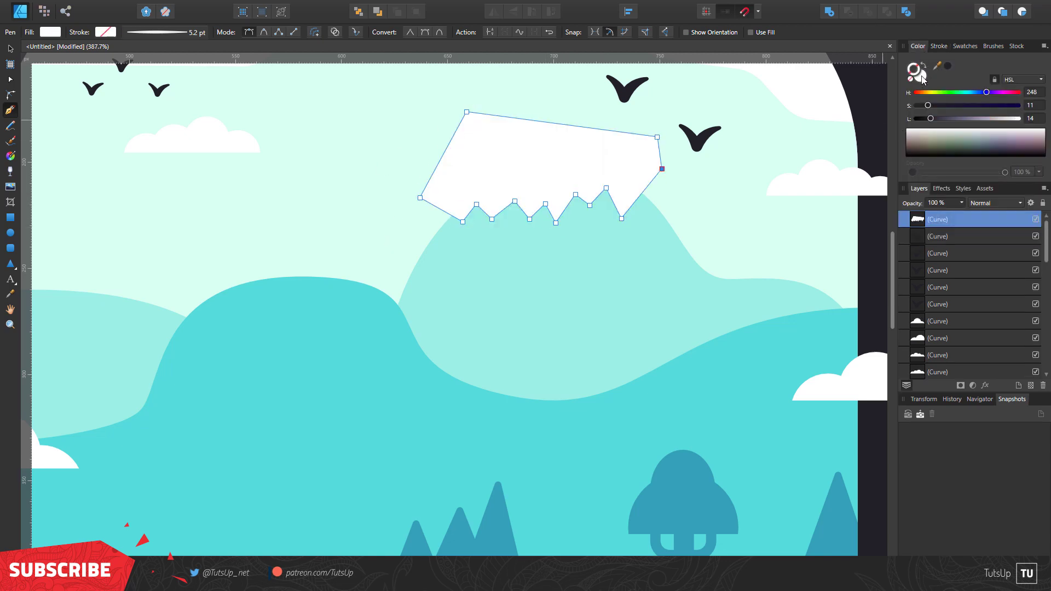
pyautogui.moveTo(937, 219); pyautogui.dragTo(953, 321)
# Add a white zigzag snowcap on the front hill, clipped inside it, then clear the selection.
pyautogui.scroll(-5, 383, 279)
pyautogui.scroll(5, 520, 282)
pyautogui.scroll(1, 520, 281)
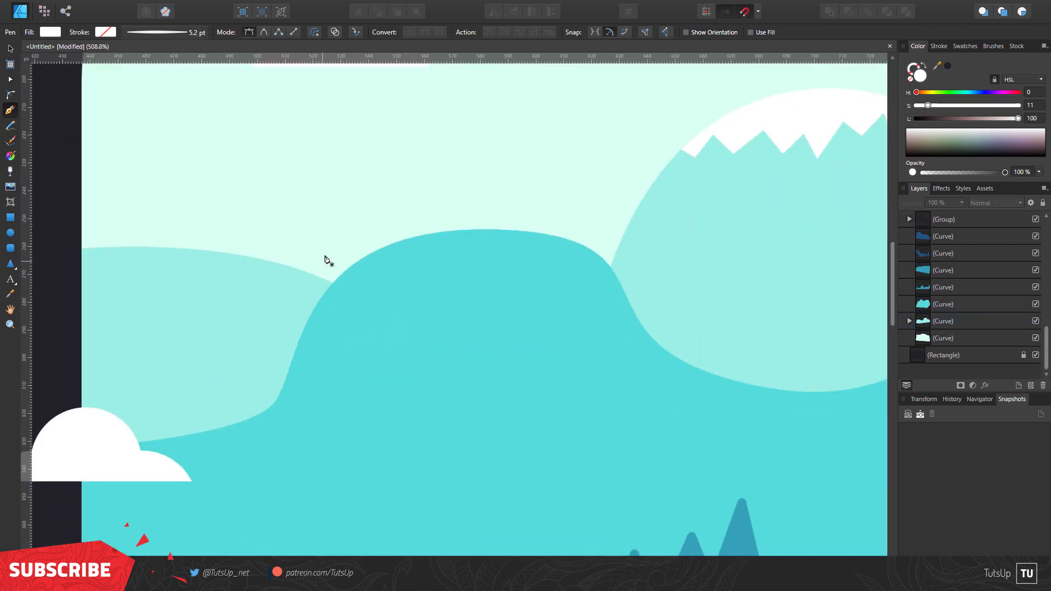
pyautogui.click(328, 271)
pyautogui.click(354, 286)
pyautogui.click(390, 269)
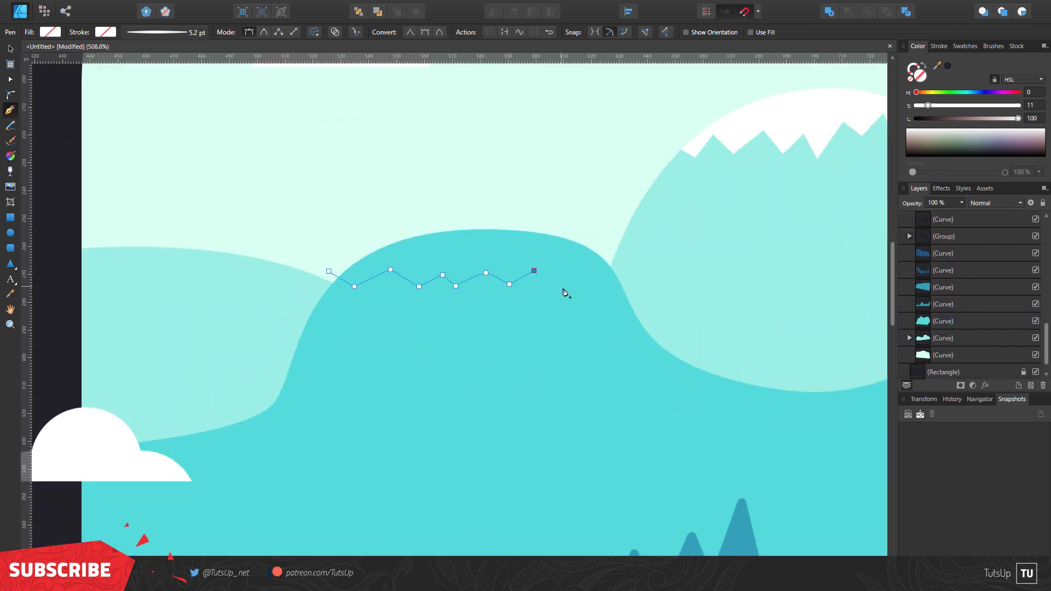
pyautogui.click(1018, 118)
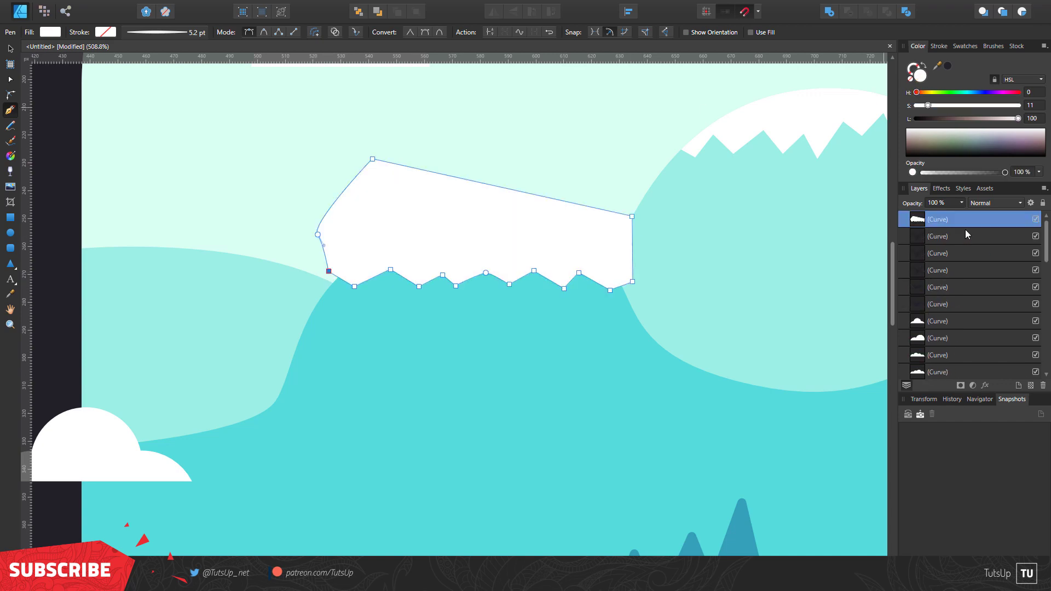
pyautogui.moveTo(964, 229); pyautogui.dragTo(955, 305)
pyautogui.hotkey('ctrl', '0')
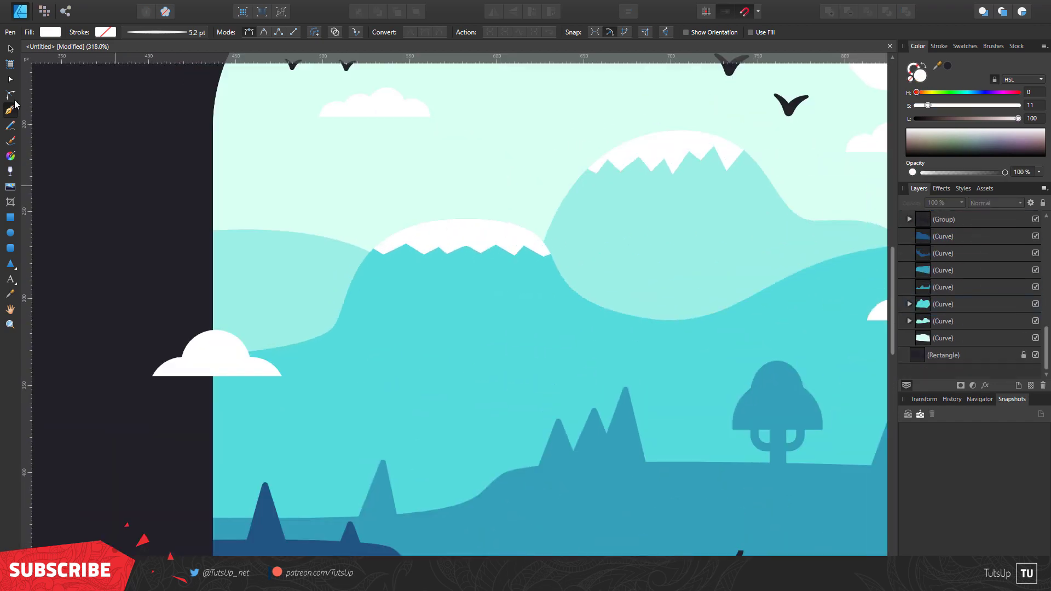
# Start a jagged Pen outline for the treeline along the valley between the mountains.
pyautogui.scroll(5, 759, 185)
pyautogui.click(759, 185)
pyautogui.click(749, 221)
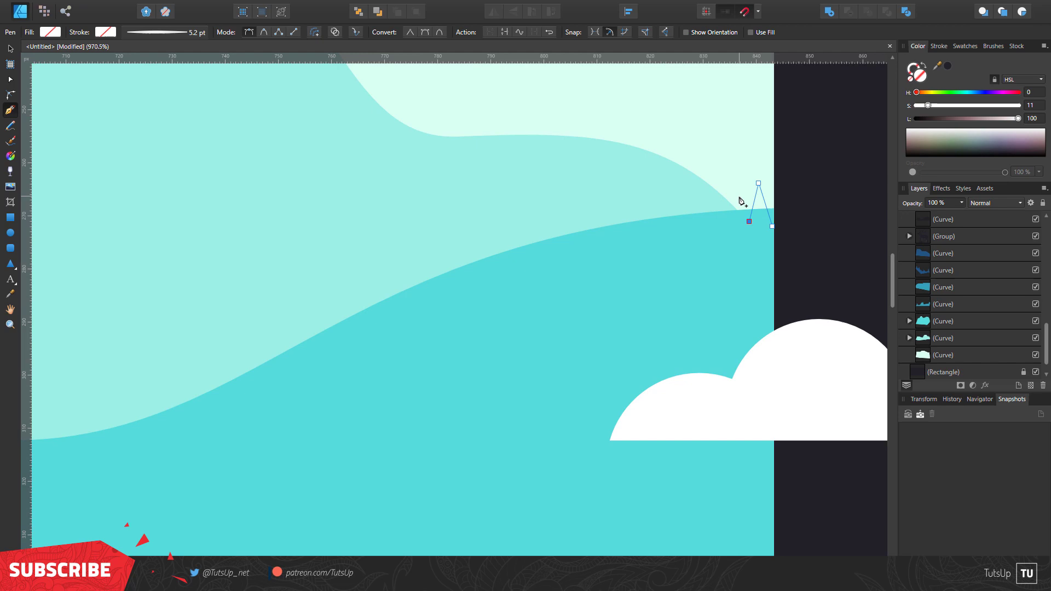
pyautogui.click(497, 238)
pyautogui.scroll(3, 492, 249)
pyautogui.click(475, 257)
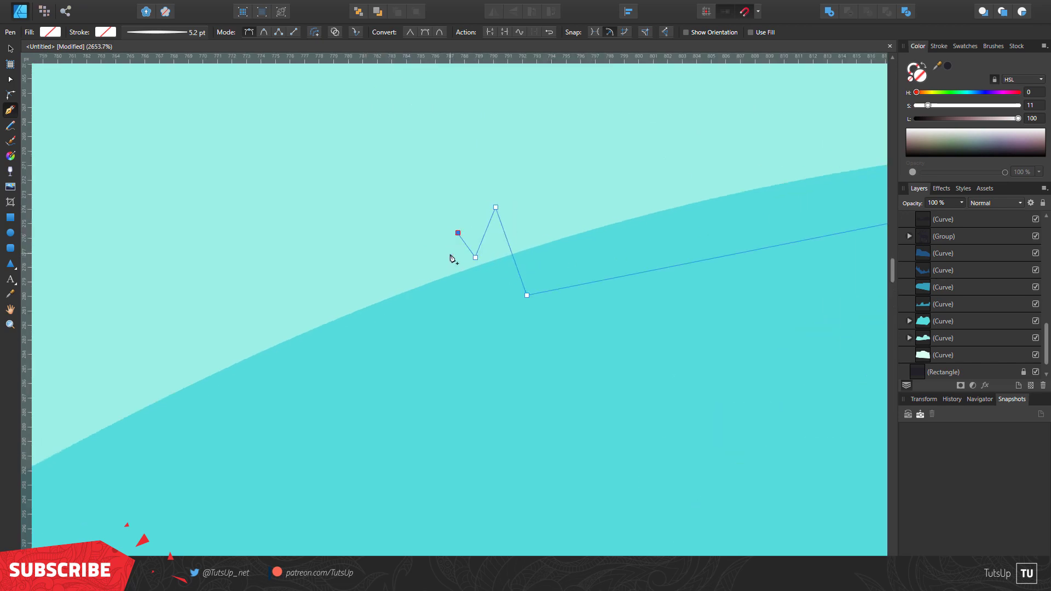
pyautogui.scroll(-5, 450, 257)
pyautogui.scroll(3, 429, 211)
pyautogui.scroll(3, 451, 124)
pyautogui.scroll(2, 378, 225)
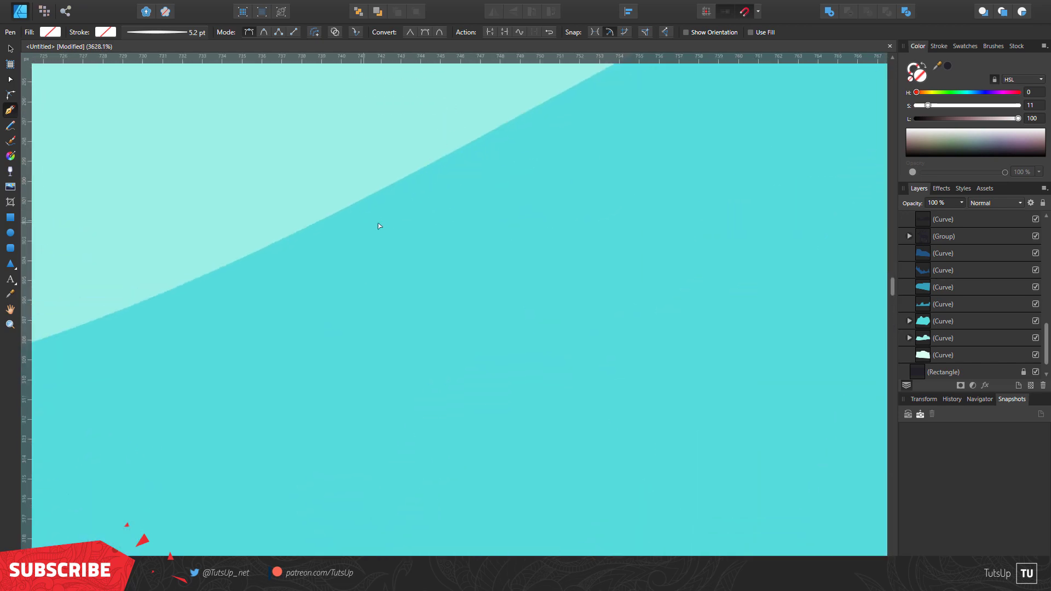
pyautogui.scroll(-3, 378, 226)
pyautogui.scroll(2, 519, 239)
pyautogui.scroll(1, 528, 242)
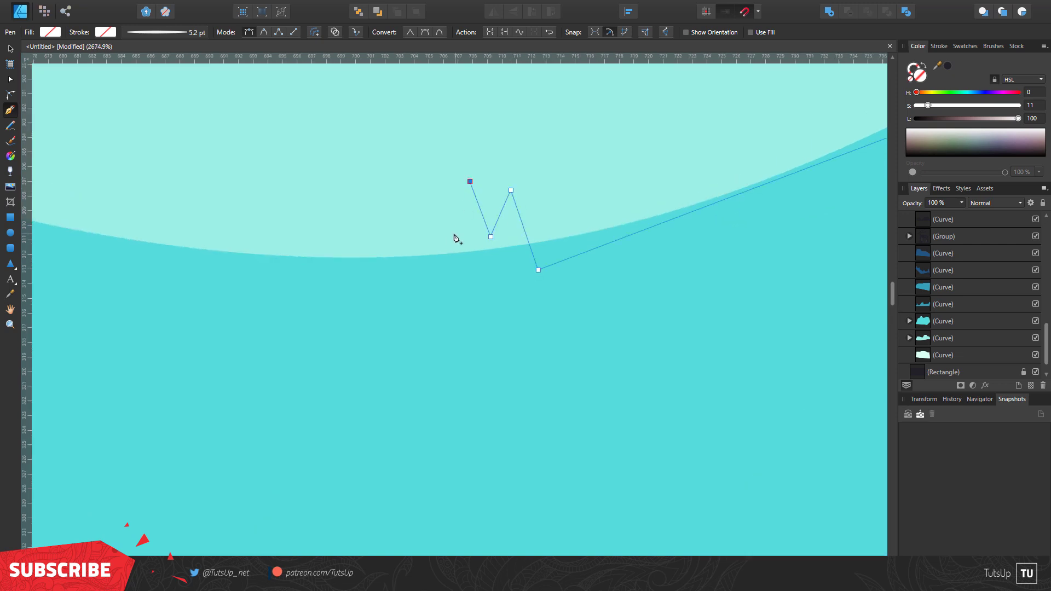
pyautogui.moveTo(381, 152); pyautogui.dragTo(440, 166)
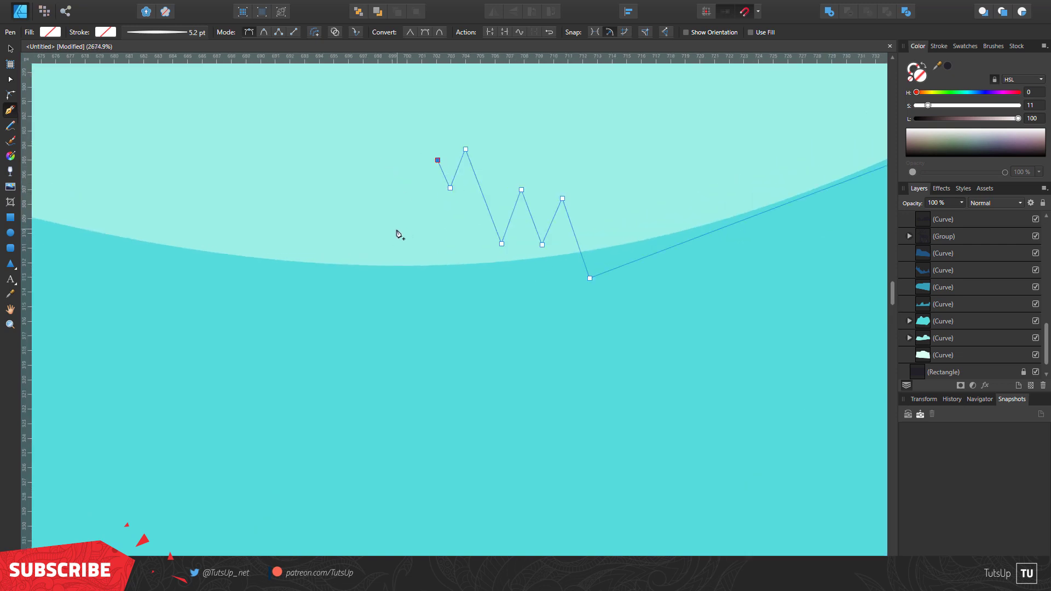
pyautogui.moveTo(341, 249); pyautogui.dragTo(436, 329)
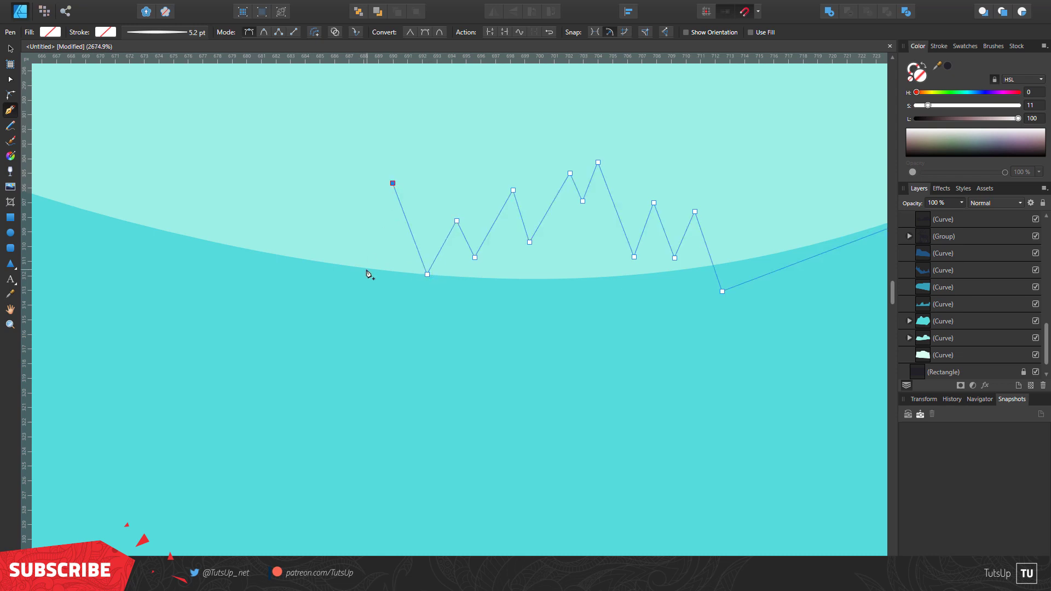
pyautogui.moveTo(367, 273); pyautogui.dragTo(422, 280)
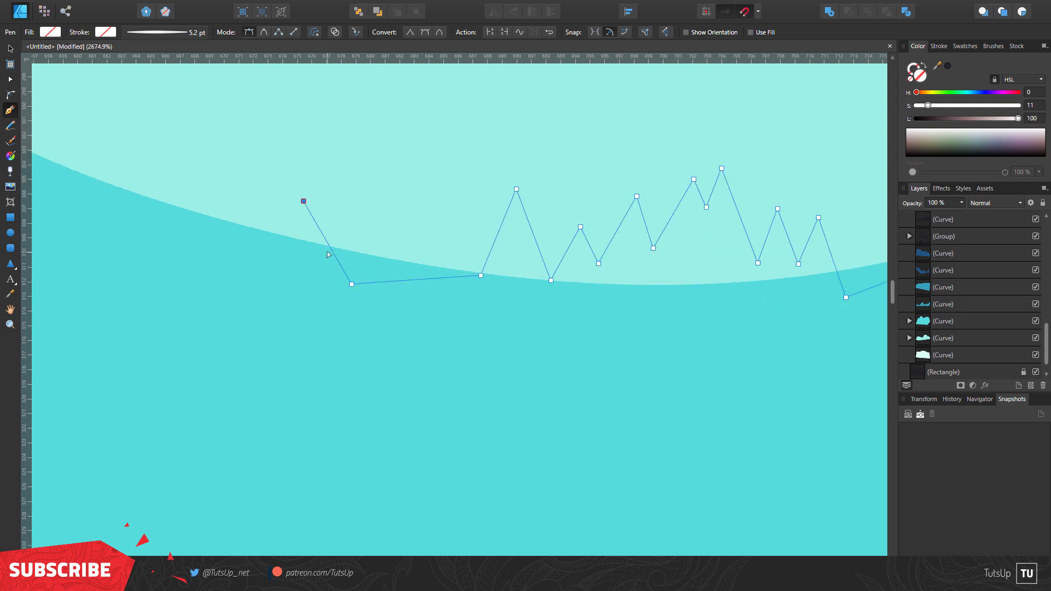
# Add more pointed treetops across the hill and close the treeline shape at the lower left.
pyautogui.click(245, 253)
pyautogui.click(298, 207)
pyautogui.click(281, 262)
pyautogui.scroll(-5, 321, 273)
pyautogui.scroll(5, 340, 263)
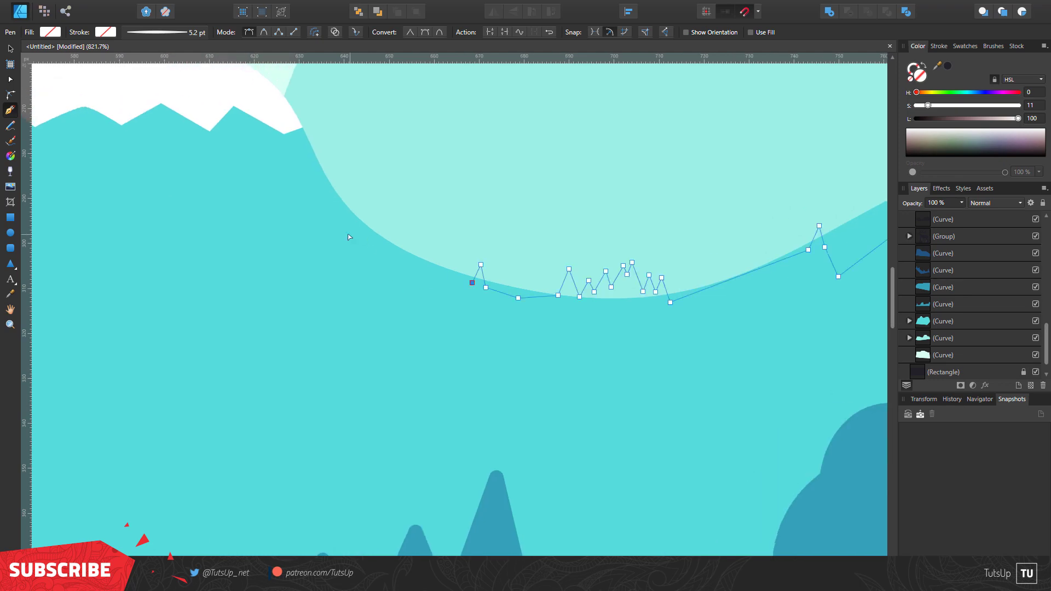
pyautogui.scroll(-5, 355, 259)
pyautogui.scroll(4, 494, 221)
pyautogui.click(517, 280)
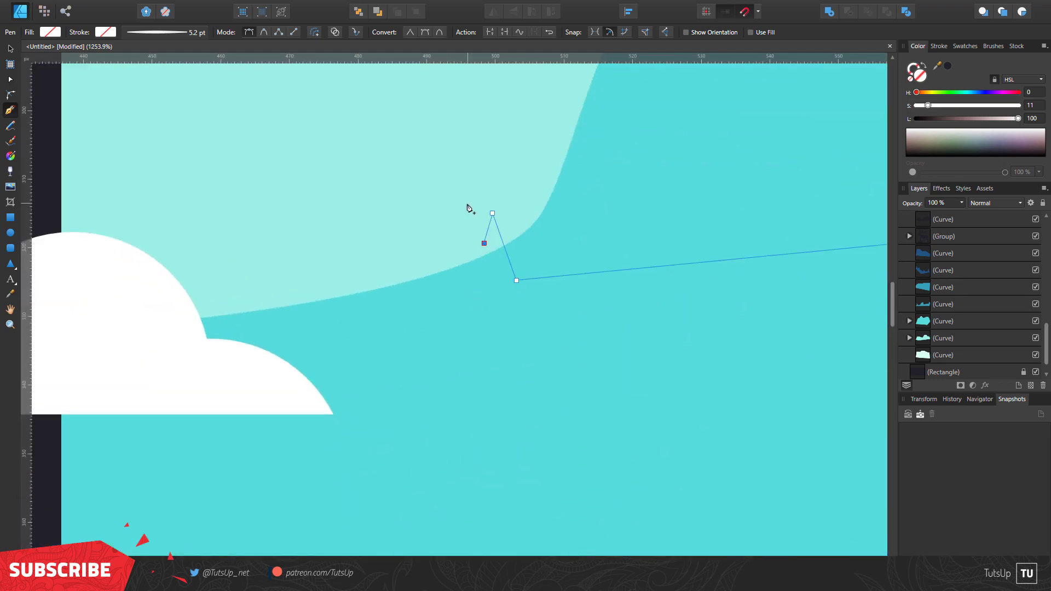
pyautogui.scroll(-5, 278, 273)
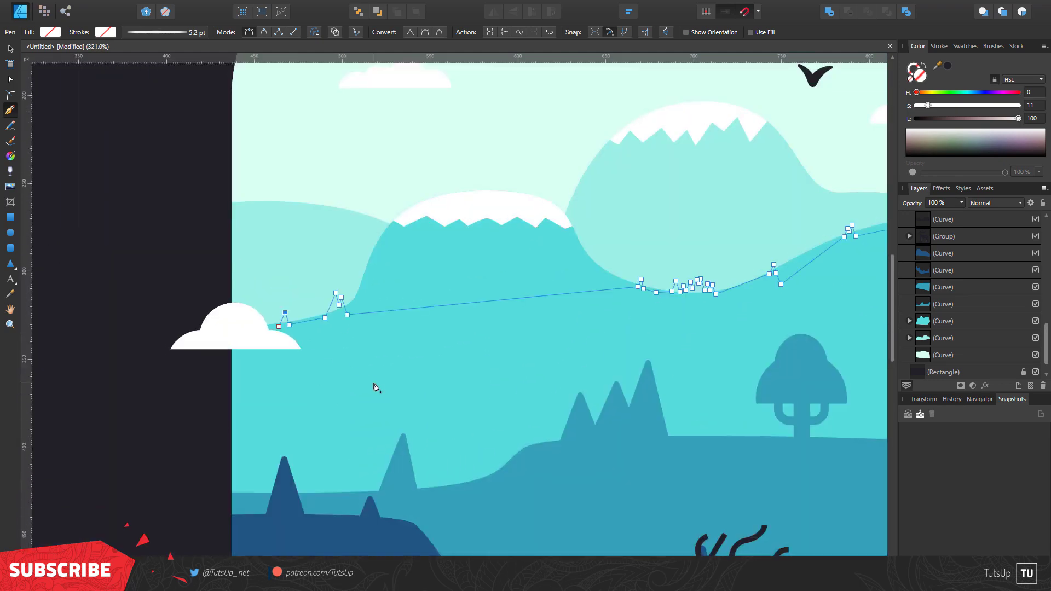
pyautogui.click(376, 386)
pyautogui.scroll(3, 588, 310)
# Fill the treeline with the hill's sampled teal, reorder it in the layer stack, and select its nodes.
pyautogui.moveTo(938, 66); pyautogui.dragTo(553, 263)
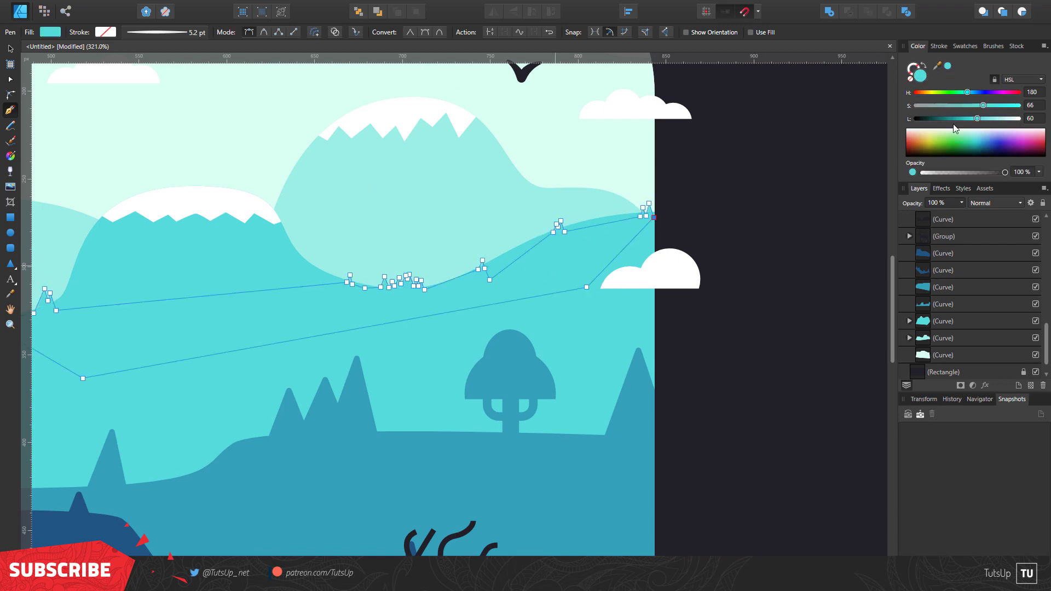
pyautogui.scroll(5, 971, 241)
pyautogui.scroll(-5, 961, 288)
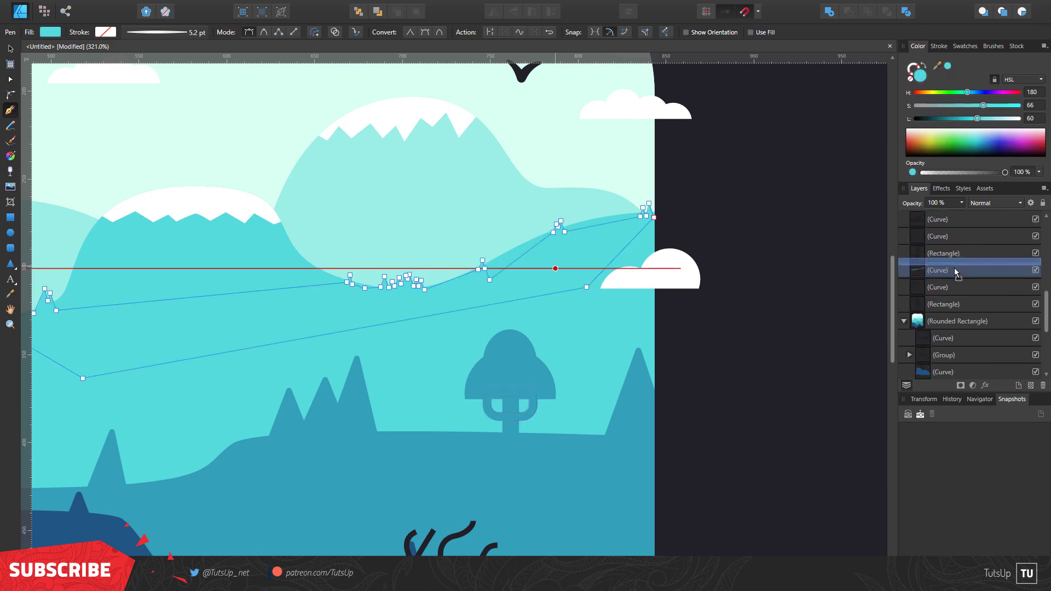
pyautogui.moveTo(955, 271); pyautogui.dragTo(921, 312)
pyautogui.scroll(-5, 571, 307)
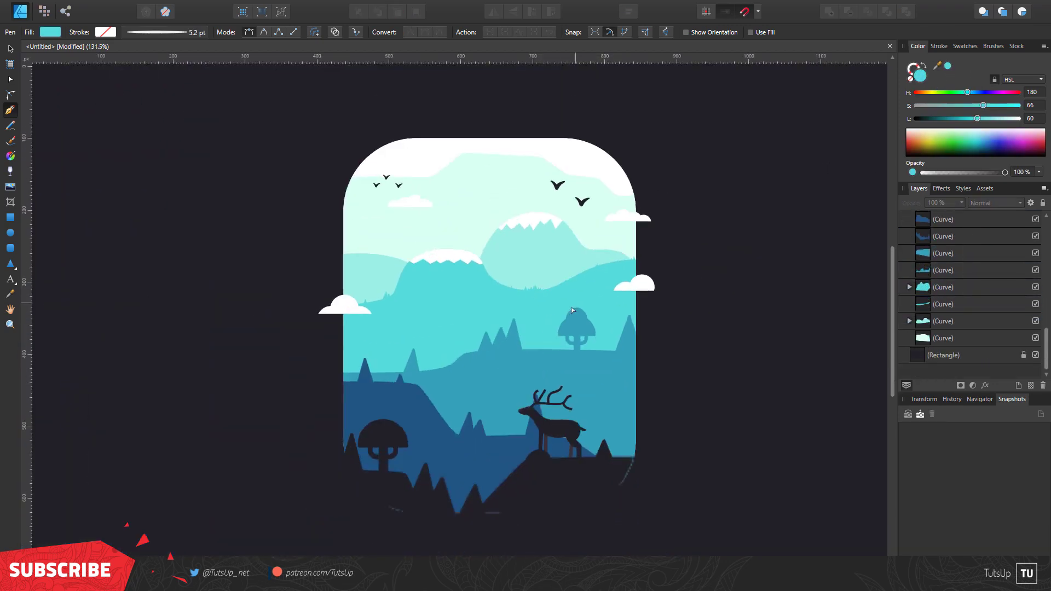
pyautogui.scroll(10, 517, 310)
pyautogui.scroll(3, 508, 262)
pyautogui.scroll(-5, 513, 248)
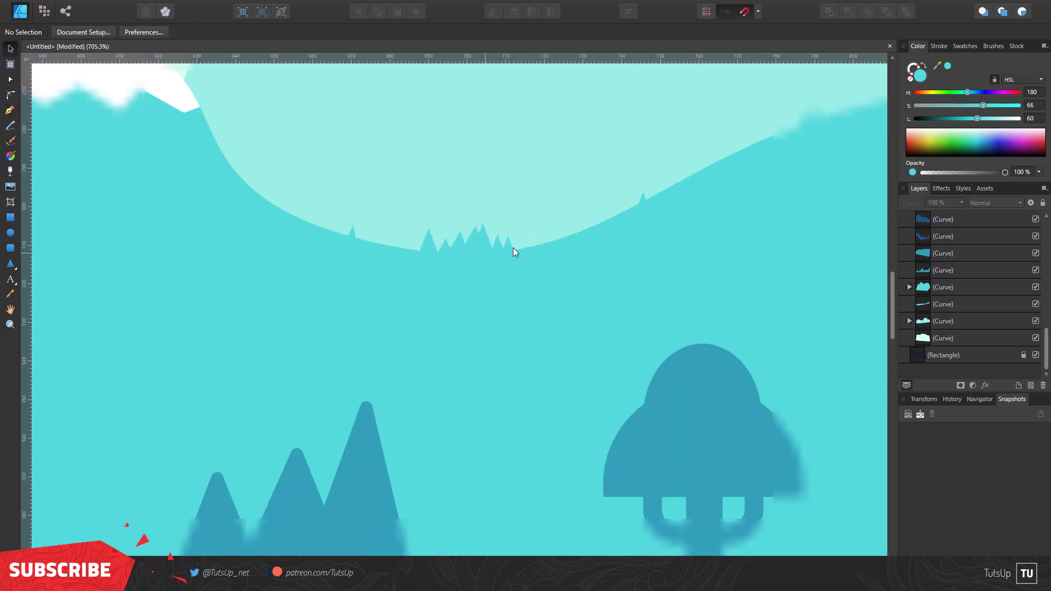
pyautogui.press('a')
pyautogui.click(481, 239)
# Reshape the treeline nodes: delete extras, deepen the valleys and raise taller peaks.
pyautogui.scroll(-3, 480, 240)
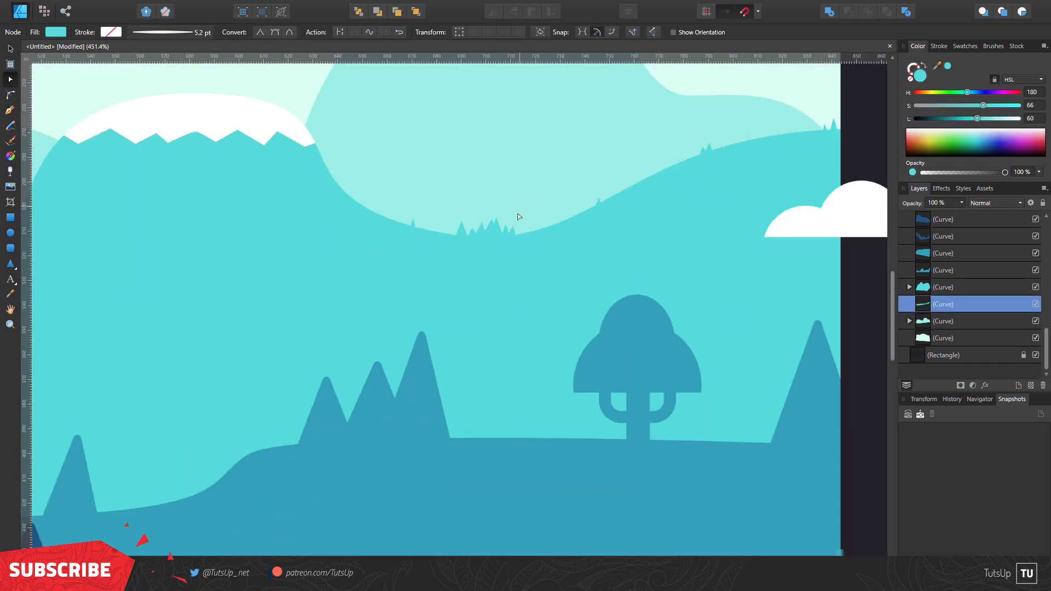
pyautogui.scroll(8, 469, 235)
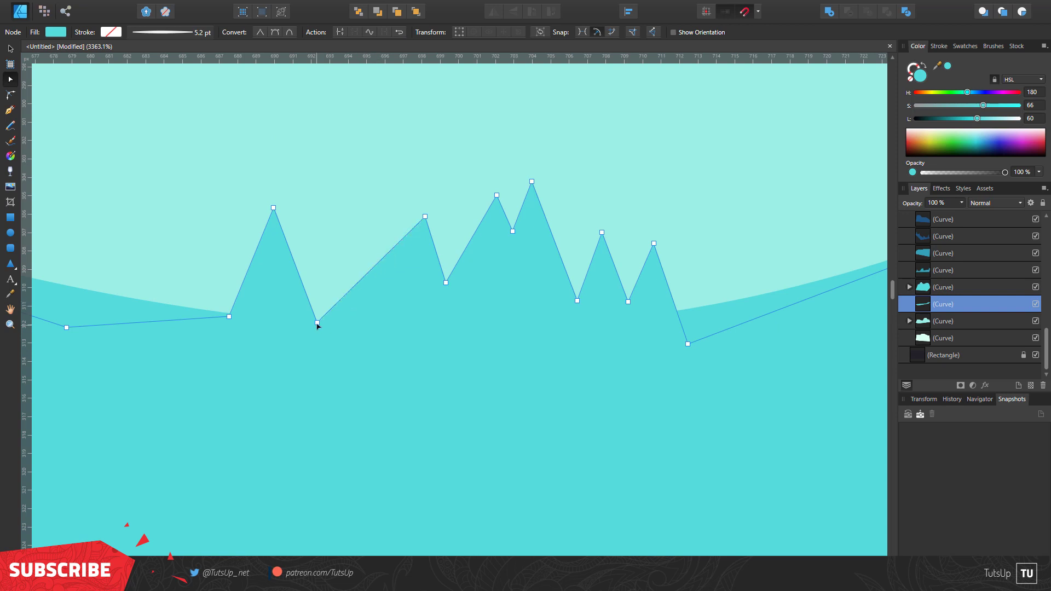
pyautogui.moveTo(317, 324); pyautogui.dragTo(343, 373)
pyautogui.press('Delete')
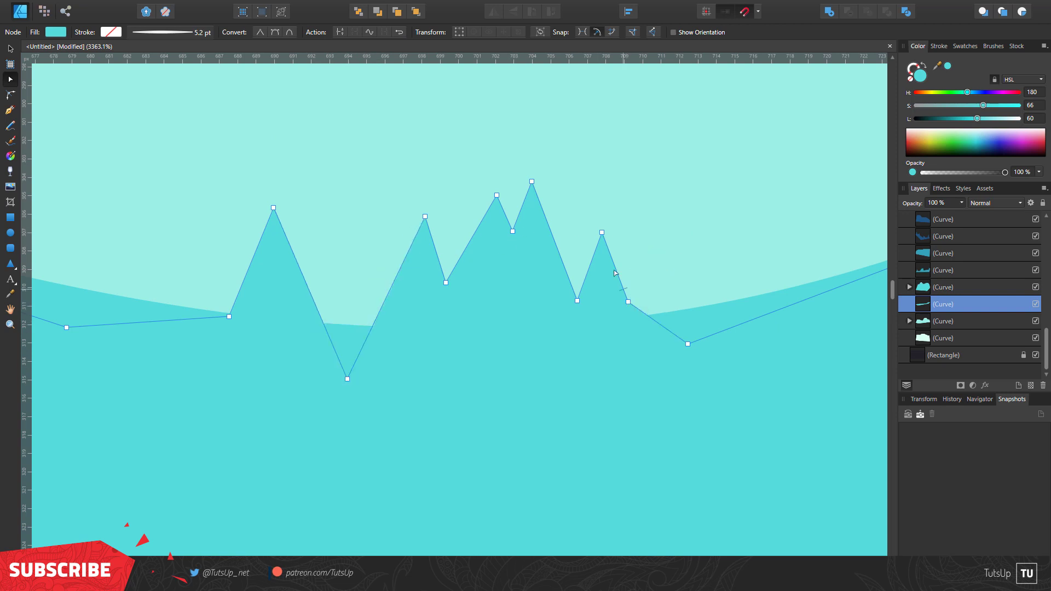
pyautogui.click(602, 232)
pyautogui.press('Delete')
pyautogui.moveTo(628, 301); pyautogui.dragTo(620, 375)
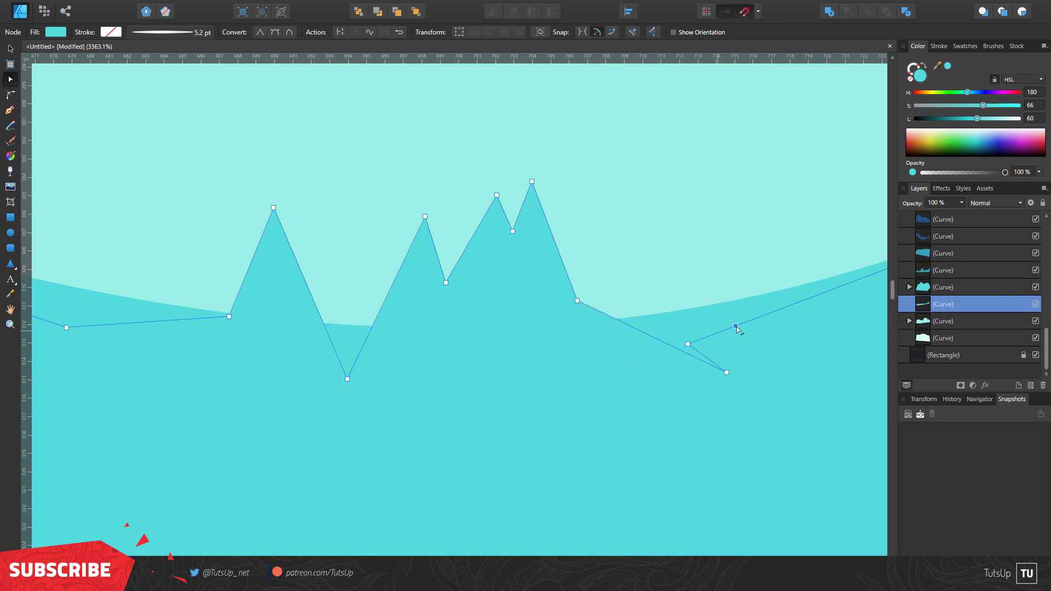
pyautogui.moveTo(687, 343); pyautogui.dragTo(780, 199)
pyautogui.moveTo(532, 181); pyautogui.dragTo(544, 127)
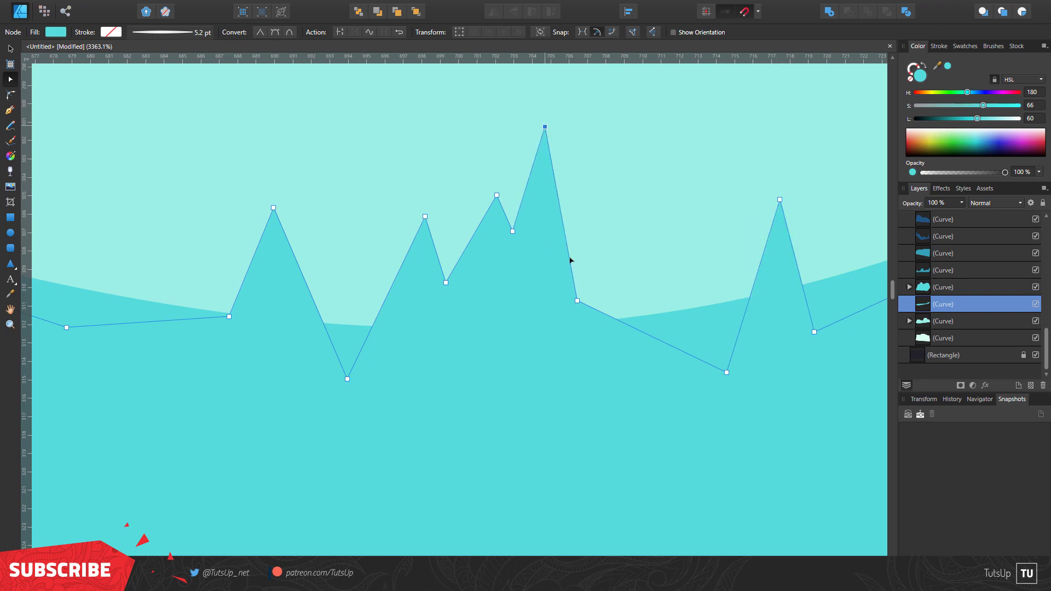
pyautogui.moveTo(577, 301); pyautogui.dragTo(600, 302)
pyautogui.hotkey('ctrl', 'd')
# Stretch the treeline shape larger across the hills by dragging its corner handle.
pyautogui.scroll(-8, 585, 333)
pyautogui.scroll(-3, 542, 340)
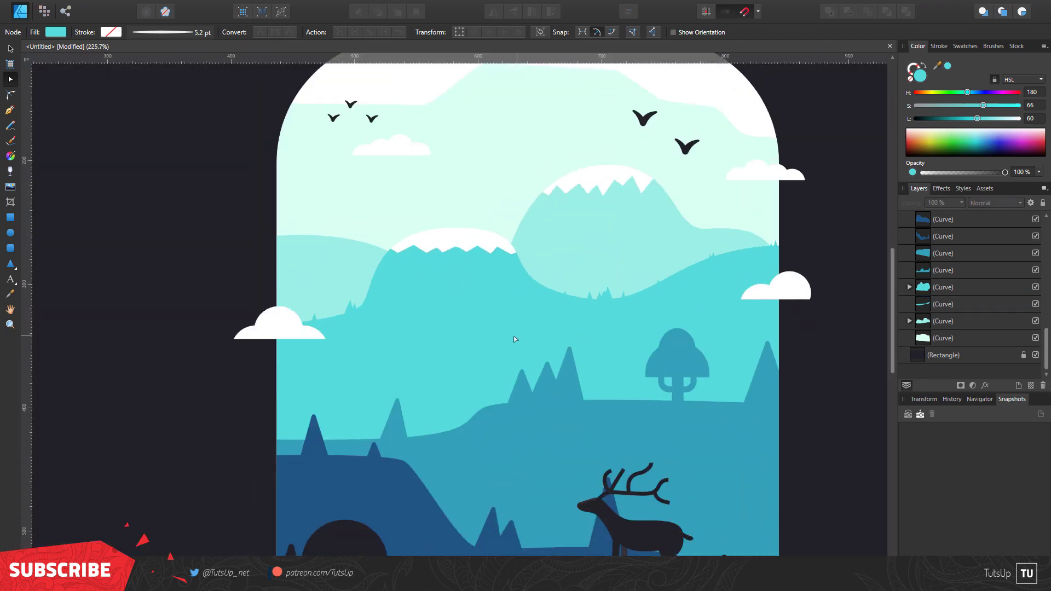
pyautogui.scroll(-2, 513, 341)
pyautogui.scroll(-2, 512, 341)
pyautogui.scroll(1, 525, 343)
pyautogui.scroll(3, 542, 347)
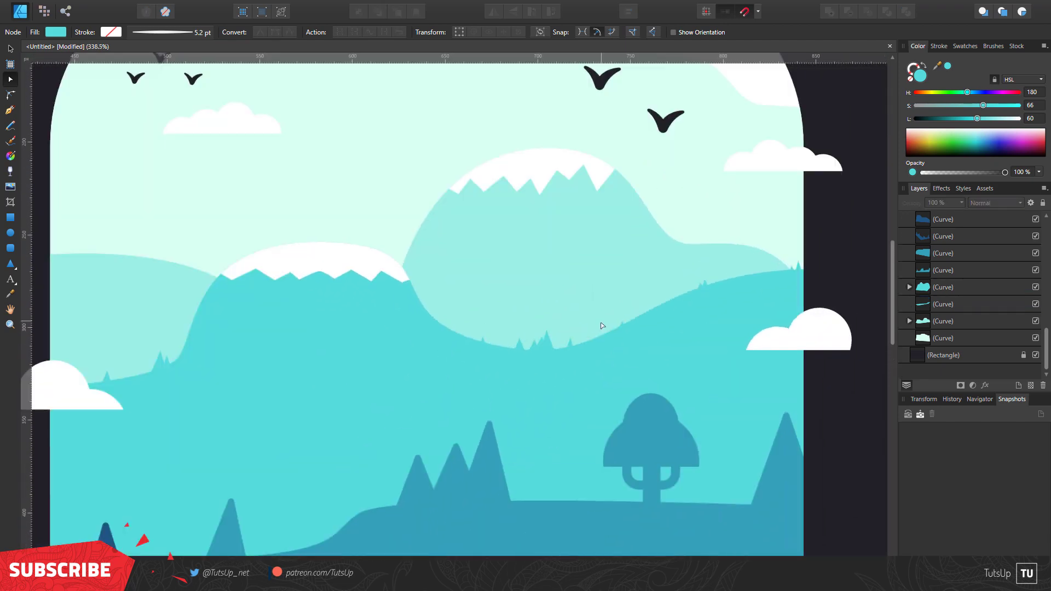
pyautogui.click(546, 349)
pyautogui.press('v')
pyautogui.click(521, 317)
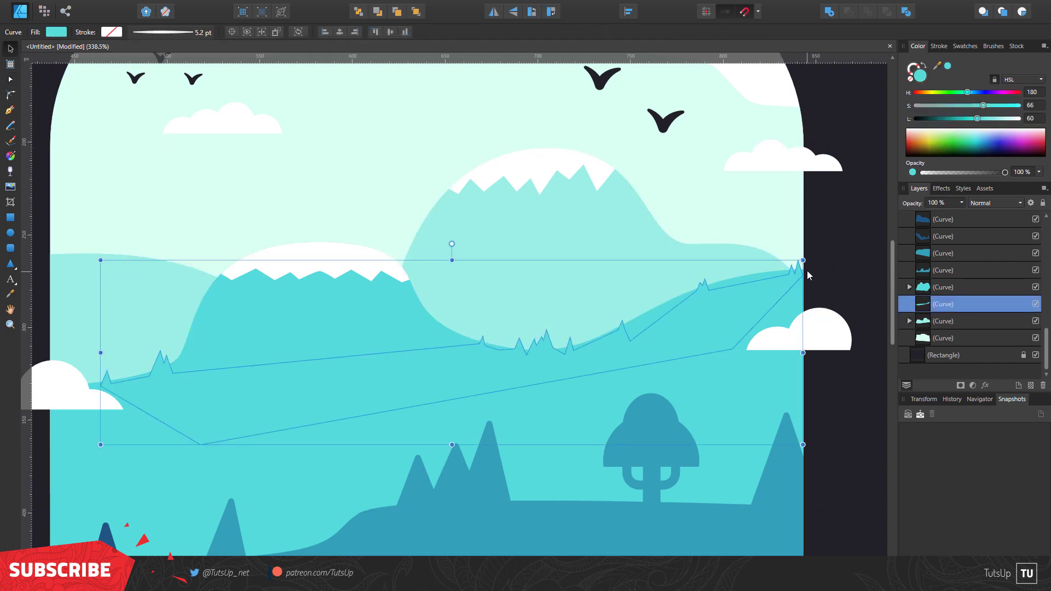
pyautogui.scroll(-5, 541, 428)
pyautogui.moveTo(276, 335)
pyautogui.mouseDown()
pyautogui.moveTo(219, 302)
pyautogui.moveTo(176, 303)
pyautogui.mouseUp()
pyautogui.hotkey('ctrl', 'd')
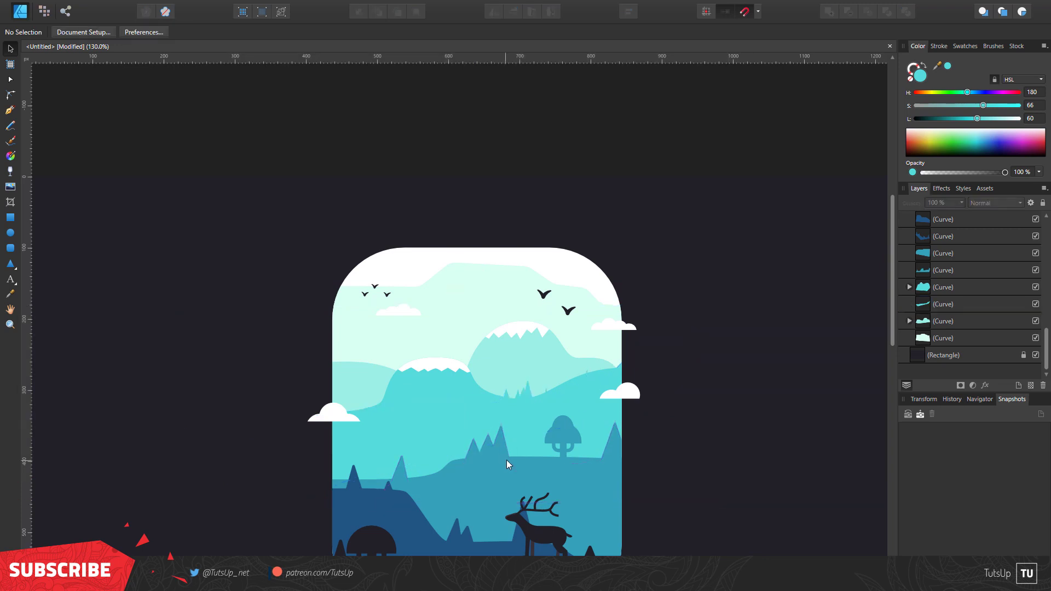
pyautogui.scroll(-2, 491, 446)
pyautogui.scroll(2, 477, 458)
pyautogui.scroll(2, 466, 400)
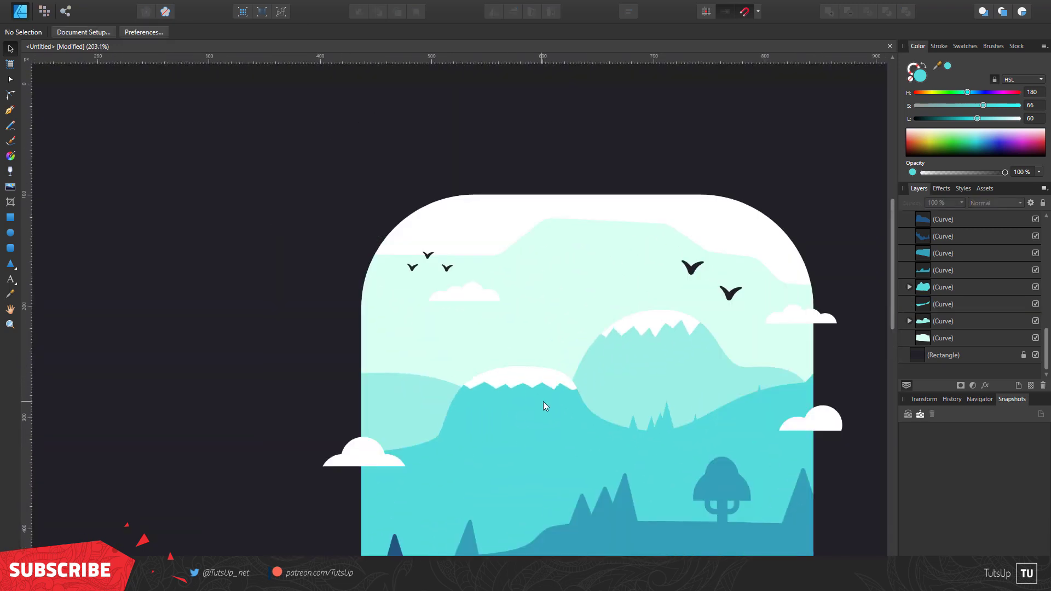
pyautogui.scroll(2, 421, 372)
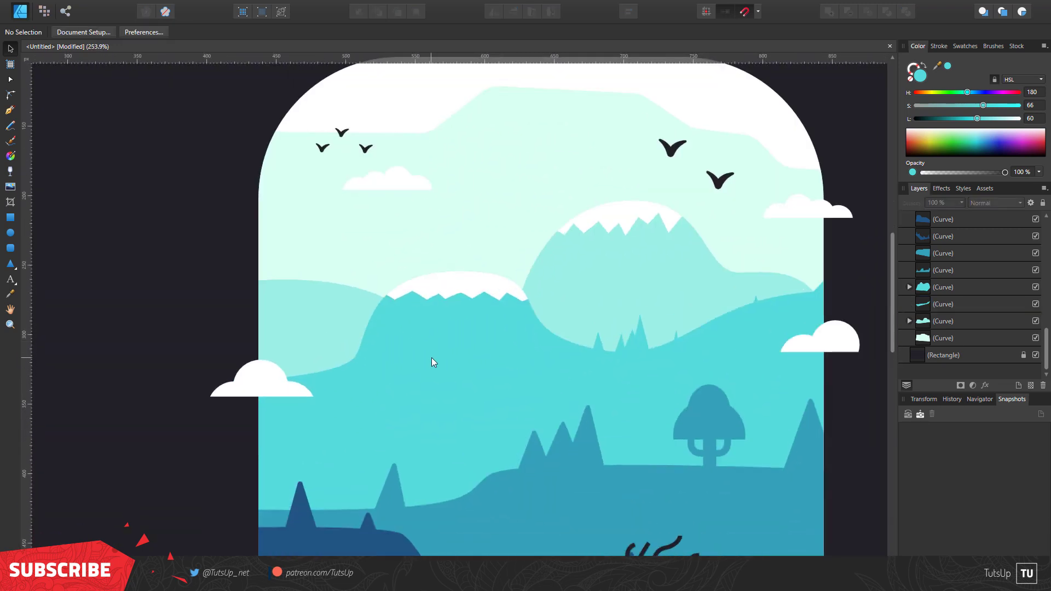
pyautogui.scroll(2, 431, 359)
# Draw a small circle on the middle hill, fill it HSL 173/72/77 mint, and copy it around.
pyautogui.press('m')
pyautogui.moveTo(515, 353); pyautogui.dragTo(527, 333)
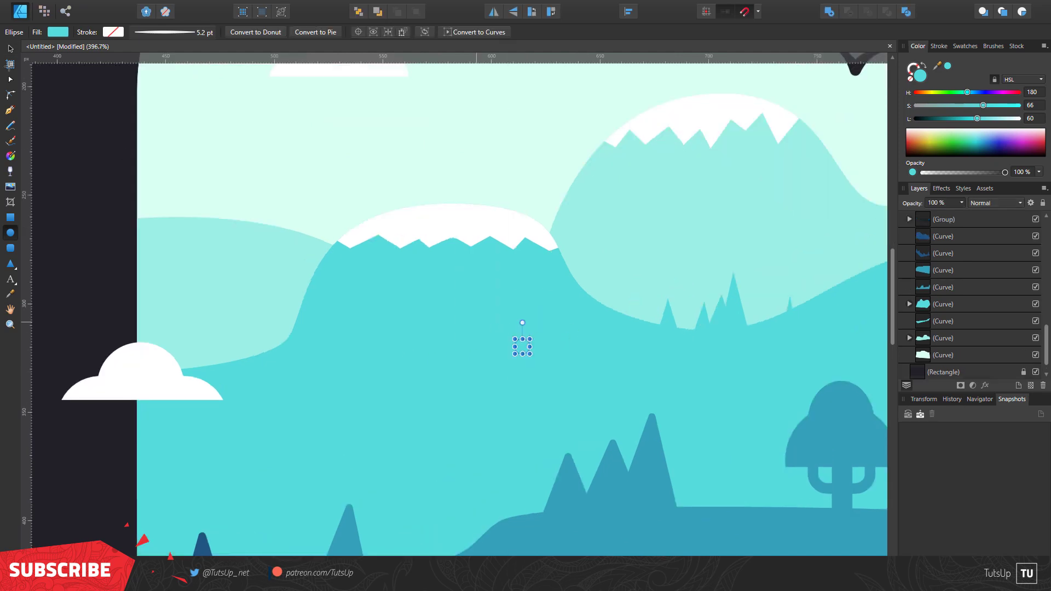
pyautogui.press('v')
pyautogui.scroll(2, 460, 330)
pyautogui.scroll(2, 460, 331)
pyautogui.moveTo(641, 291); pyautogui.dragTo(446, 432)
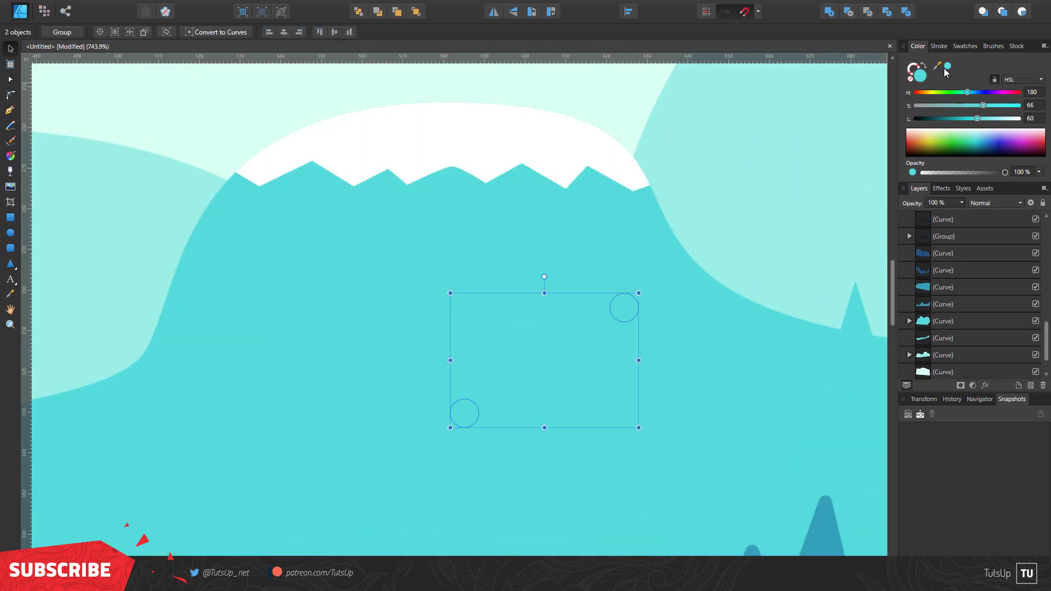
pyautogui.click(947, 65)
pyautogui.click(624, 308)
pyautogui.moveTo(628, 318)
pyautogui.mouseDown()
pyautogui.moveTo(308, 298)
pyautogui.moveTo(438, 303)
pyautogui.mouseUp()
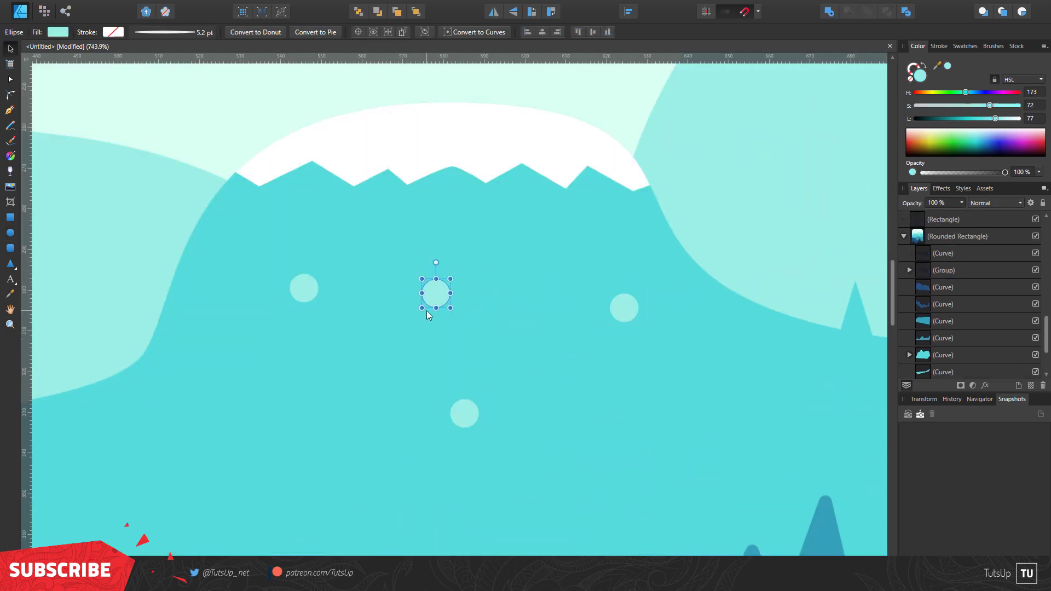
# Scatter more mint dot copies and a squashed, tilted oval speck over the hill.
pyautogui.scroll(-1, 438, 306)
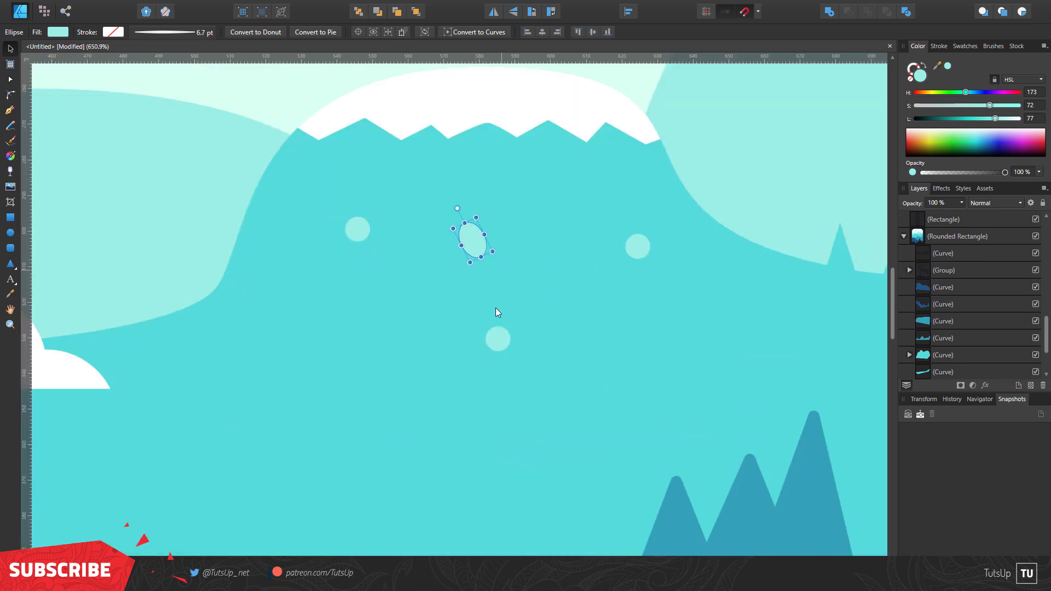
pyautogui.moveTo(473, 242); pyautogui.dragTo(754, 364)
pyautogui.scroll(-3, 621, 316)
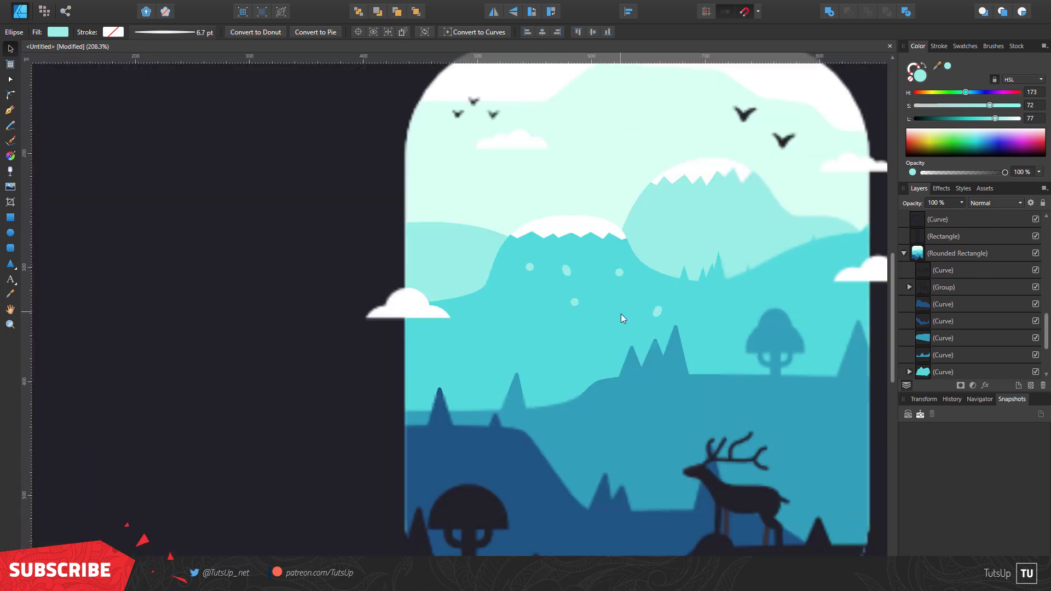
pyautogui.scroll(2, 564, 287)
pyautogui.scroll(1, 476, 283)
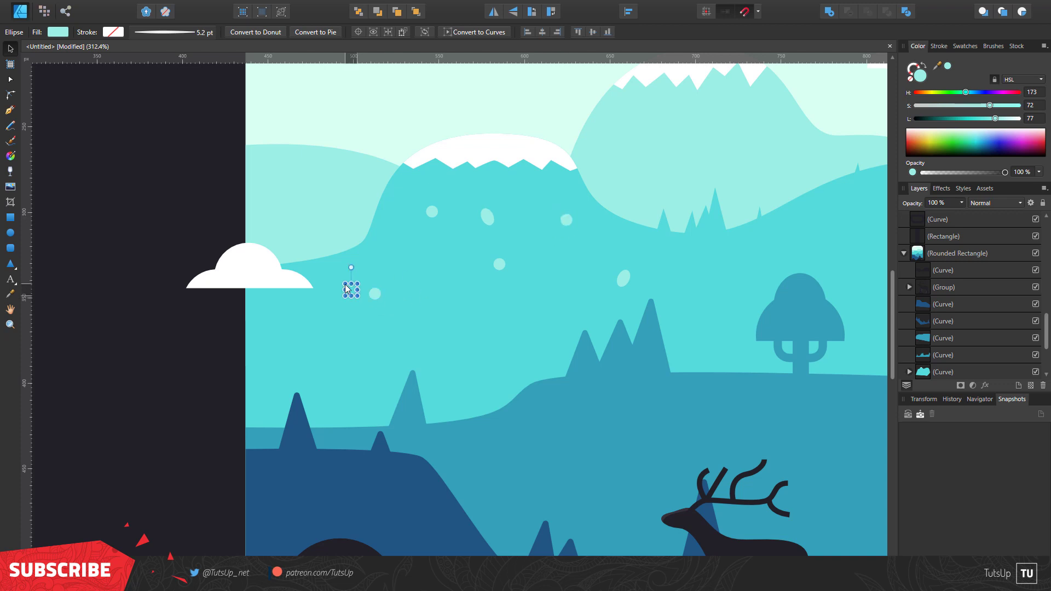
pyautogui.scroll(2, 383, 323)
pyautogui.scroll(1, 397, 339)
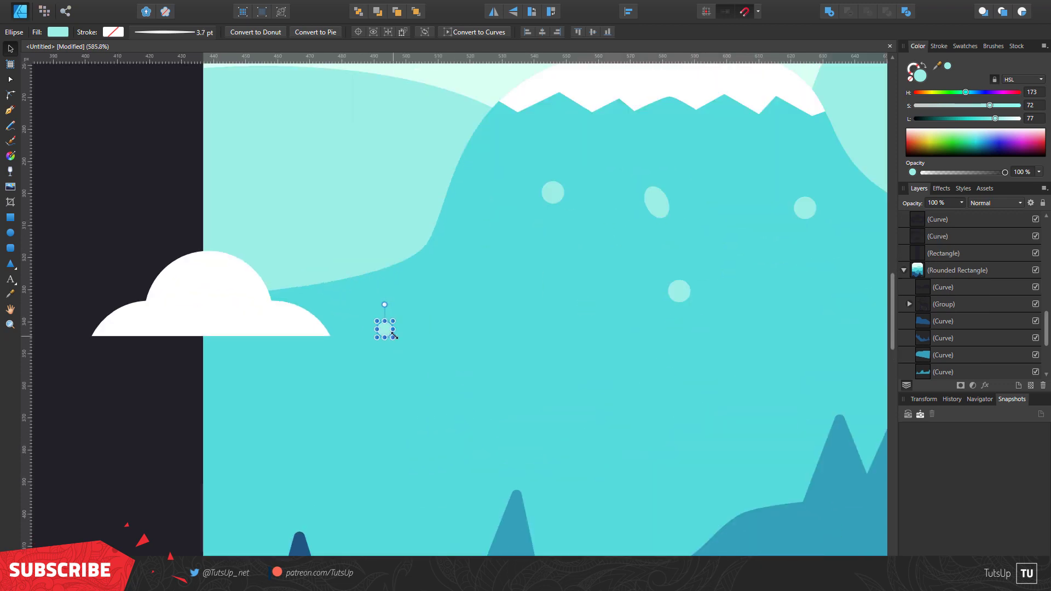
pyautogui.moveTo(682, 297)
pyautogui.mouseDown()
pyautogui.moveTo(254, 396)
pyautogui.moveTo(331, 416)
pyautogui.moveTo(329, 401)
pyautogui.mouseUp()
pyautogui.hotkey('ctrl', 'd')
pyautogui.scroll(-5, 409, 395)
# Convert the U curve to a shape, add it to the trunk, and move the teal forked base up the hillside.
pyautogui.scroll(1, 265, 396)
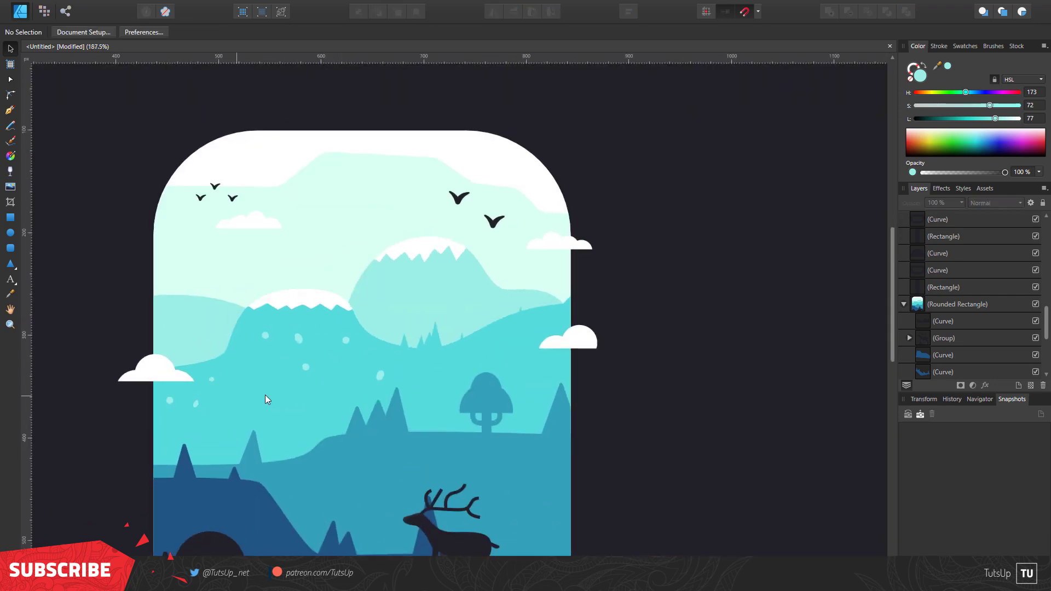
pyautogui.scroll(1, 264, 405)
pyautogui.scroll(1, 319, 405)
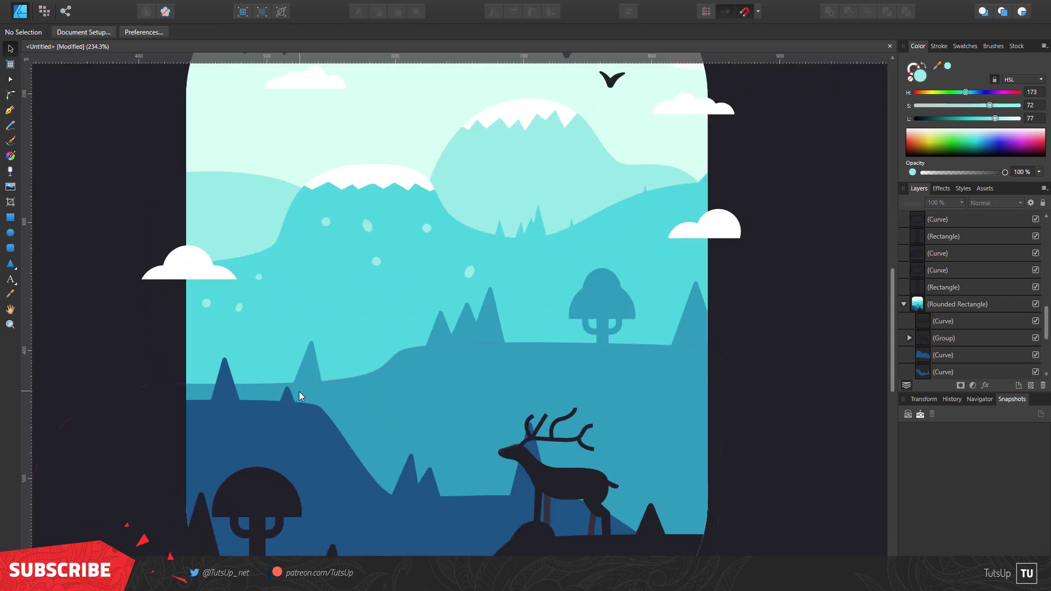
pyautogui.click(257, 530)
pyautogui.click(275, 535)
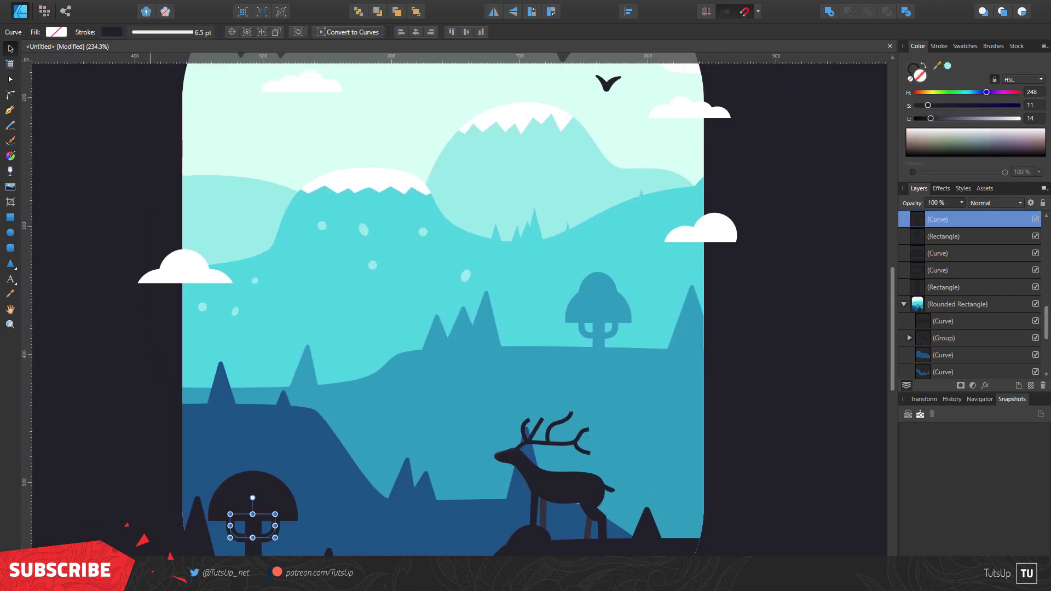
pyautogui.click(66, 261)
pyautogui.keyDown('shift'); pyautogui.click(253, 545); pyautogui.keyUp('shift')
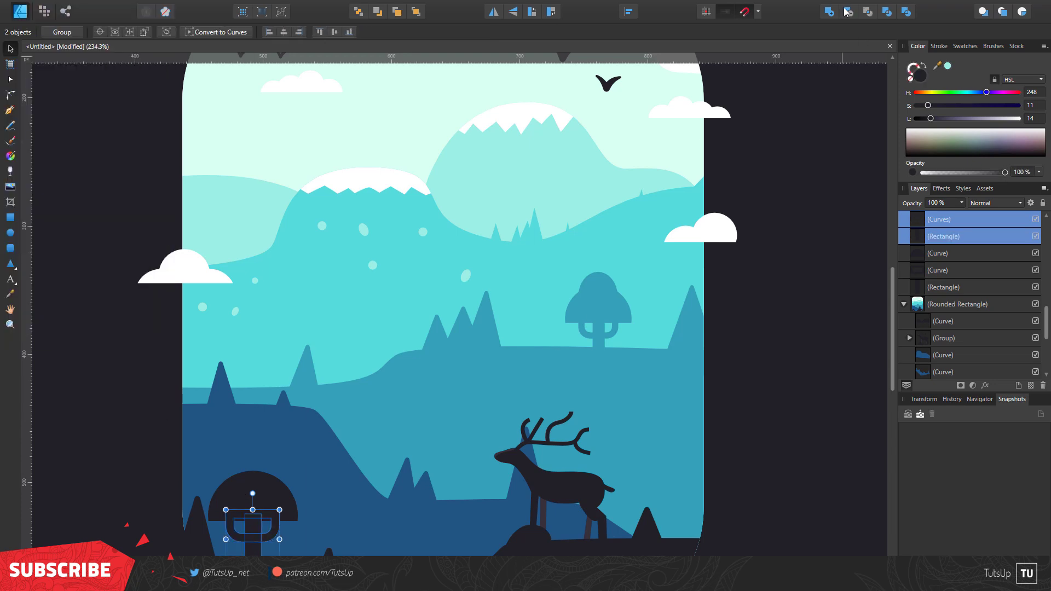
pyautogui.moveTo(253, 546); pyautogui.dragTo(261, 388)
pyautogui.scroll(5, 262, 388)
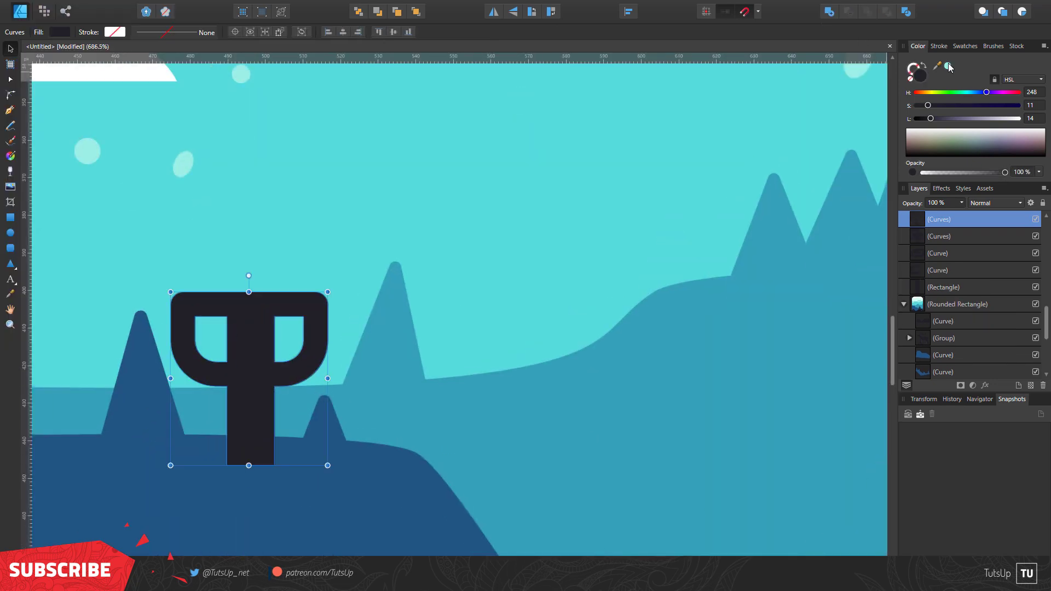
pyautogui.moveTo(255, 333); pyautogui.dragTo(402, 491)
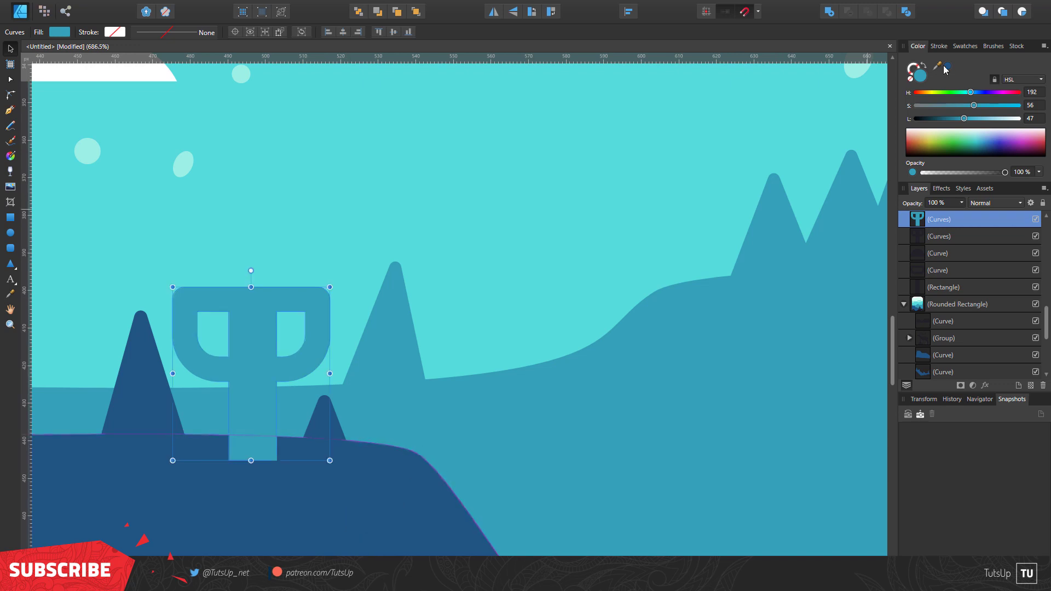
# Build a three-tier canopy from fully rounded rectangles, duplicated and shrunk upward.
pyautogui.click(10, 248)
pyautogui.moveTo(391, 217); pyautogui.dragTo(142, 322)
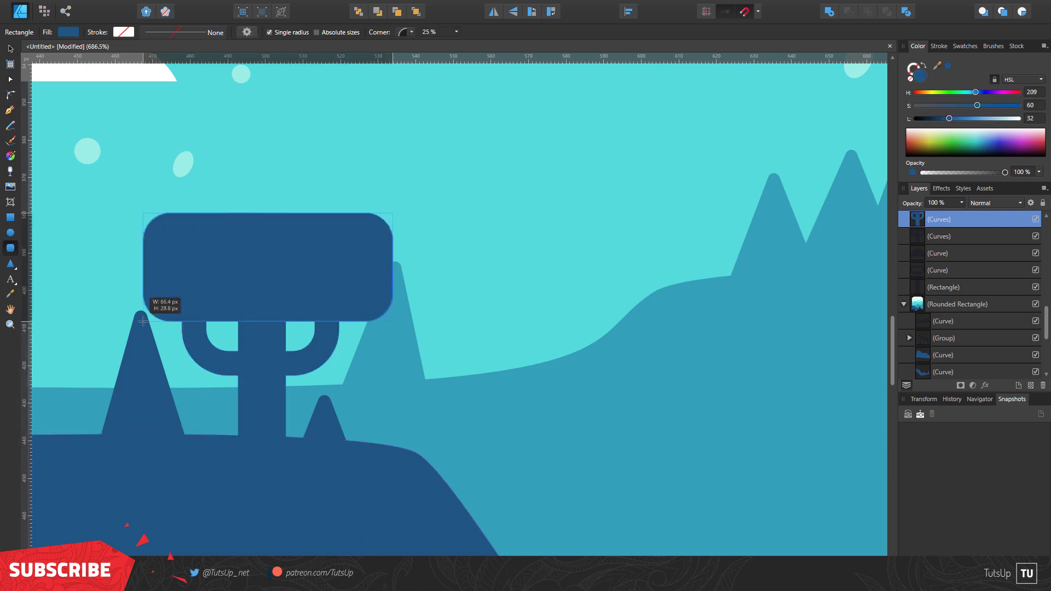
pyautogui.moveTo(144, 219); pyautogui.dragTo(190, 219)
pyautogui.hotkey('ctrl', 'j')
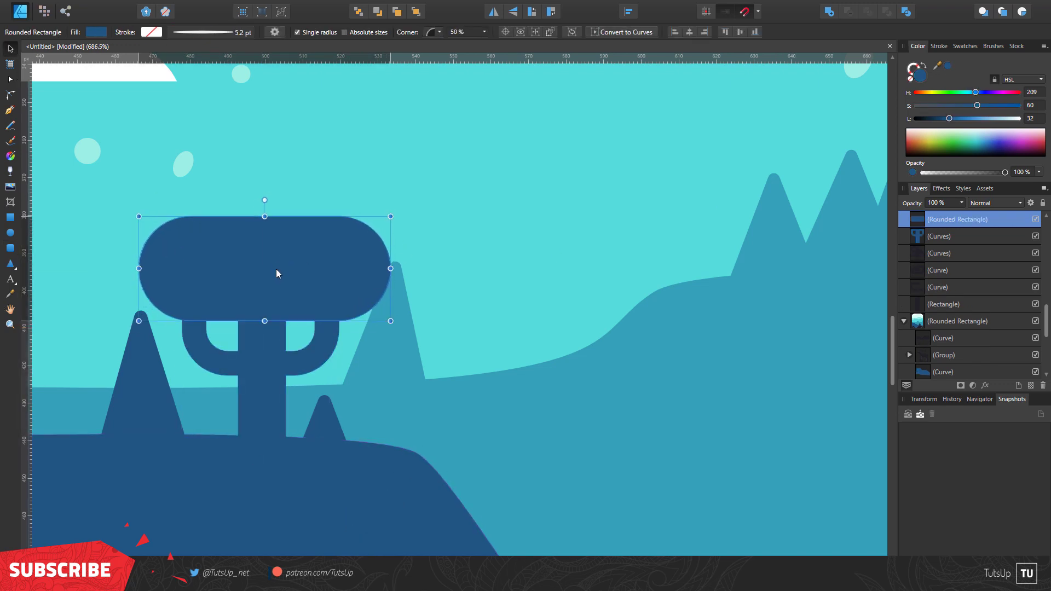
pyautogui.moveTo(275, 271); pyautogui.dragTo(276, 183)
pyautogui.moveTo(391, 130)
pyautogui.mouseDown()
pyautogui.moveTo(357, 145)
pyautogui.moveTo(364, 134)
pyautogui.mouseUp()
pyautogui.scroll(2, 255, 206)
pyautogui.moveTo(255, 205); pyautogui.dragTo(257, 142)
pyautogui.moveTo(370, 127); pyautogui.dragTo(326, 130)
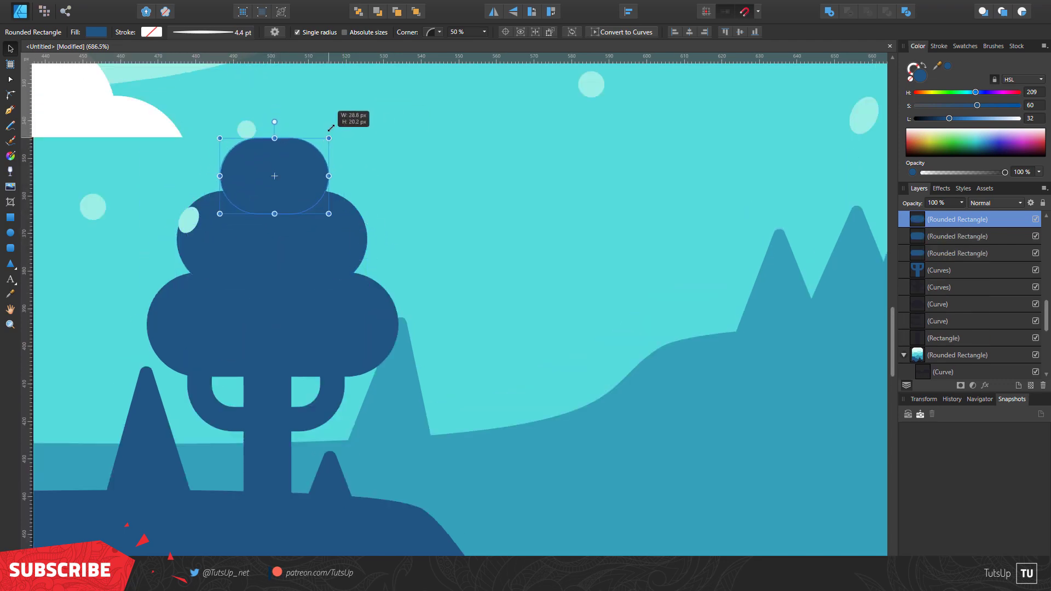
pyautogui.moveTo(193, 219); pyautogui.dragTo(159, 271)
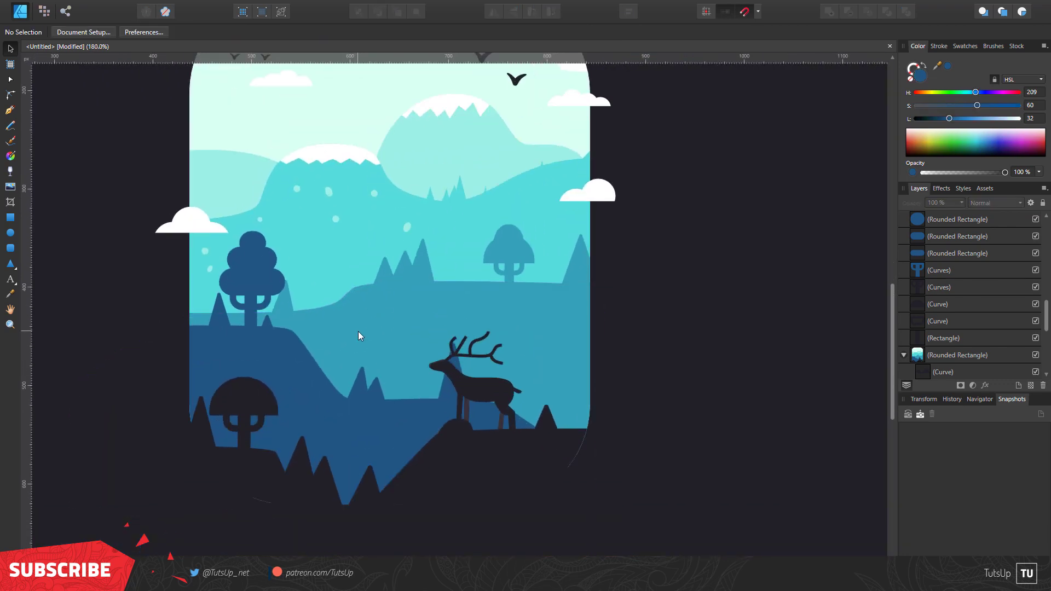
# Pen-draw a curved path on the middle hill with an 18.6 pt tapered stroke.
pyautogui.scroll(3, 317, 375)
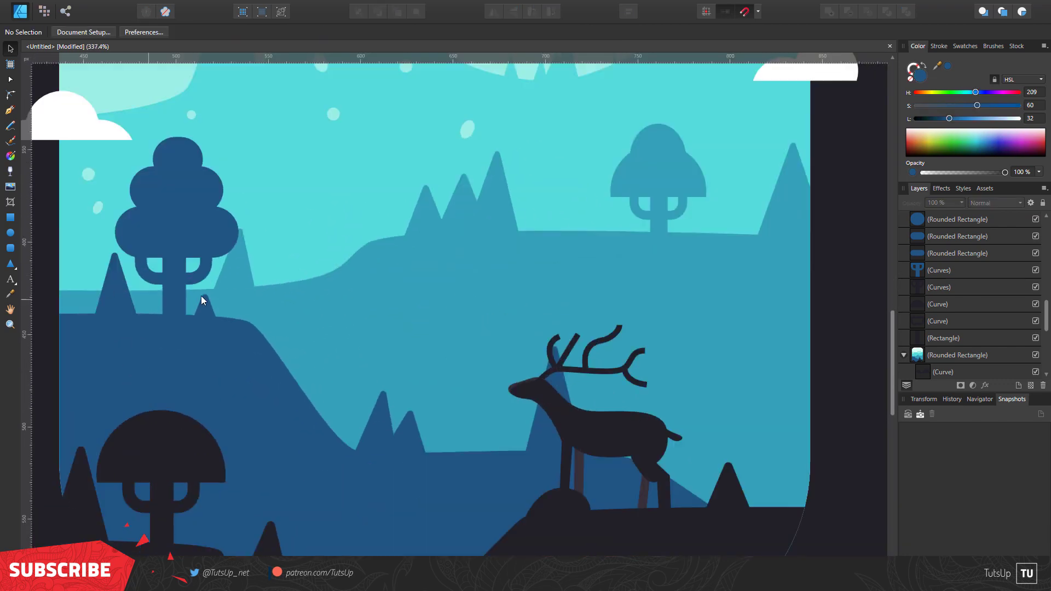
pyautogui.click(10, 111)
pyautogui.click(313, 271)
pyautogui.moveTo(424, 357); pyautogui.dragTo(426, 356)
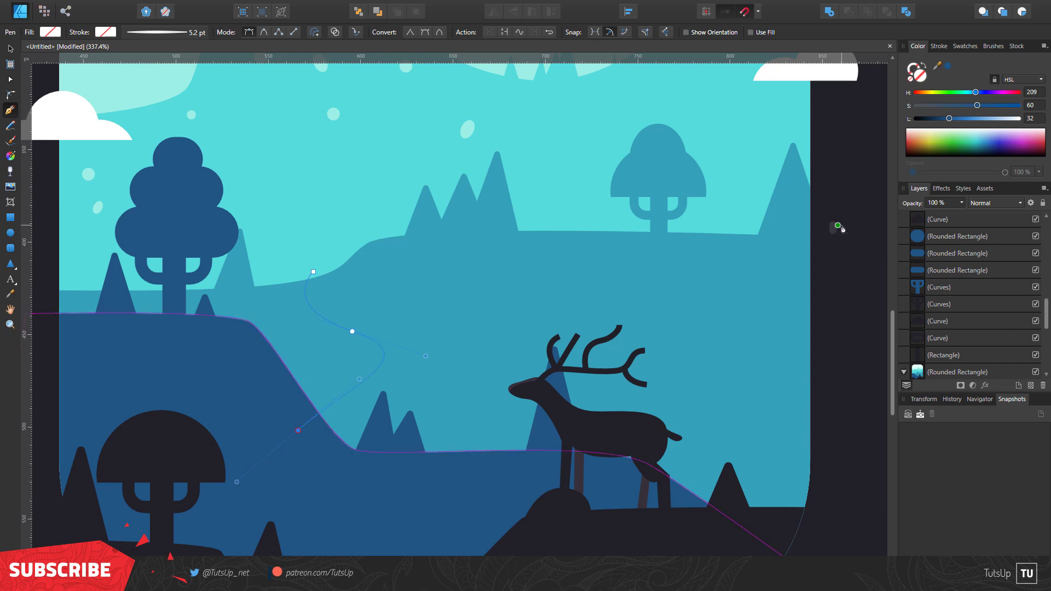
pyautogui.moveTo(937, 63); pyautogui.dragTo(164, 356)
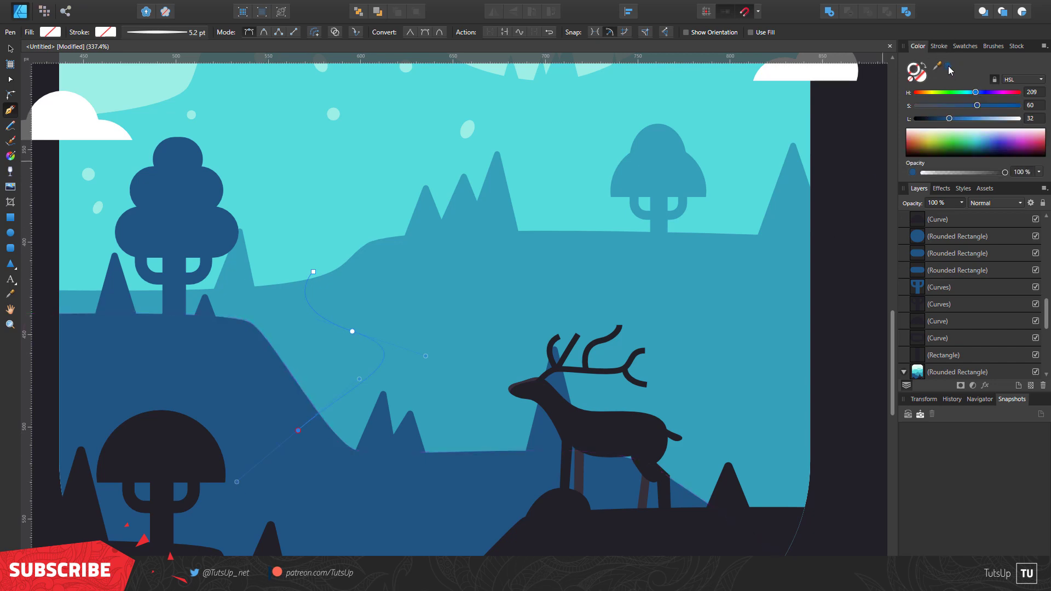
pyautogui.click(939, 46)
pyautogui.moveTo(945, 80); pyautogui.dragTo(969, 80)
pyautogui.click(1001, 211)
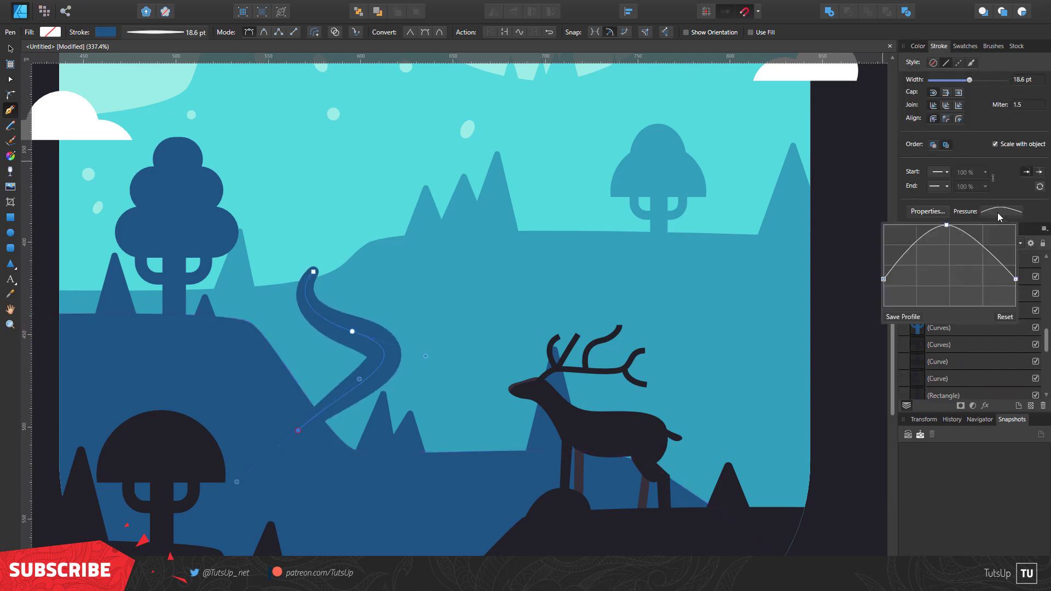
pyautogui.moveTo(1015, 272); pyautogui.dragTo(1019, 222)
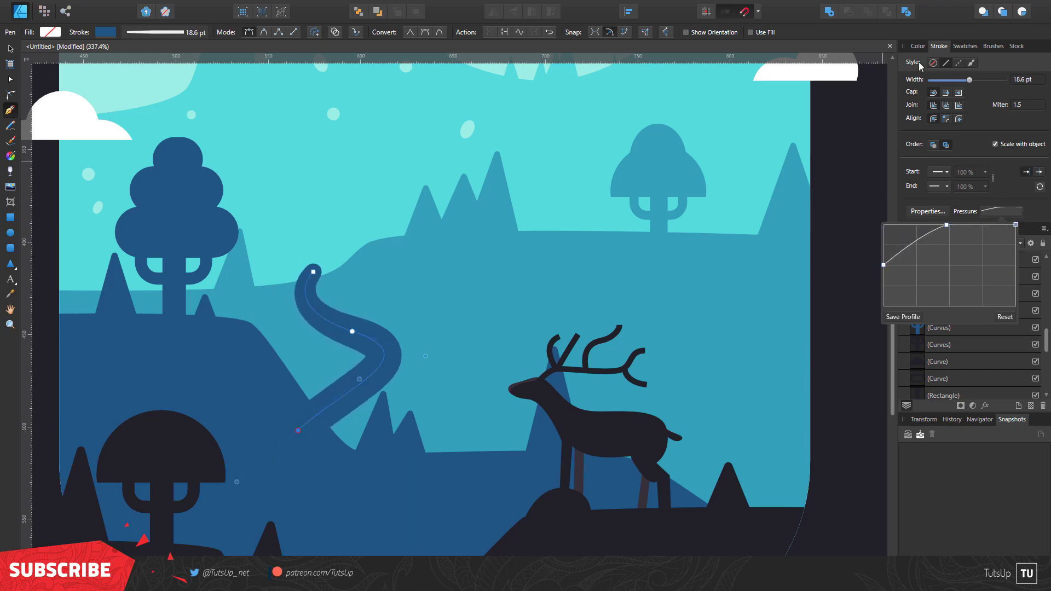
# Make the path light teal, move it below the dark foreground hill, and deselect.
pyautogui.click(917, 46)
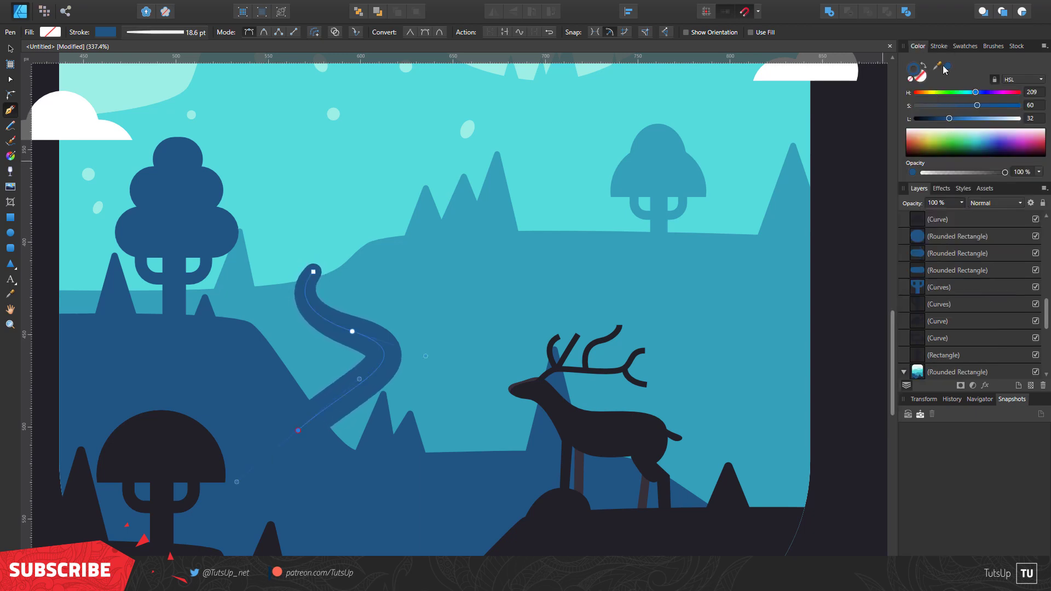
pyautogui.moveTo(942, 69); pyautogui.dragTo(566, 278)
pyautogui.scroll(5, 953, 271)
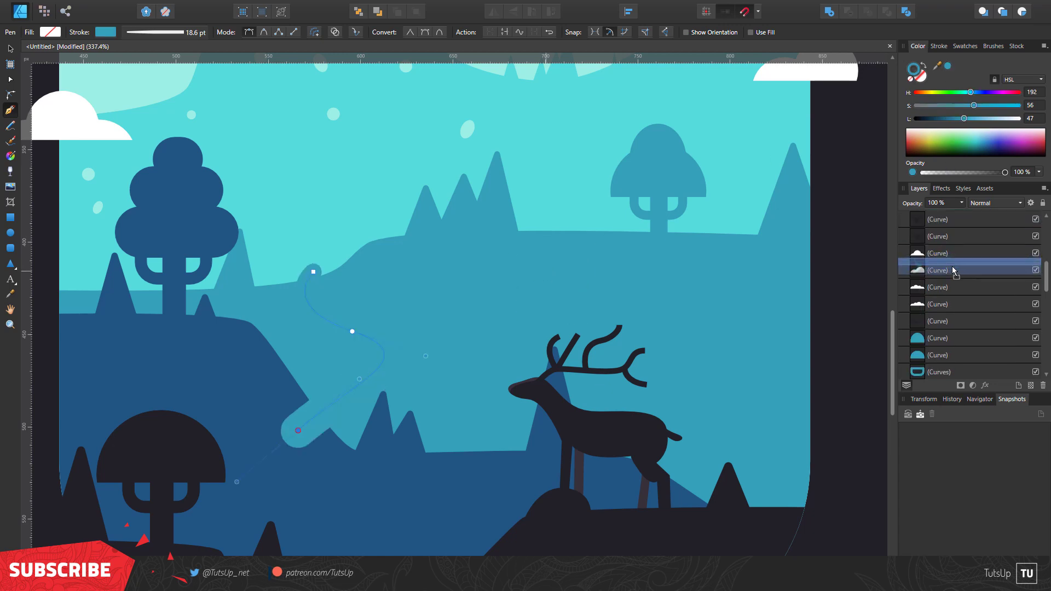
pyautogui.moveTo(953, 271); pyautogui.dragTo(945, 304)
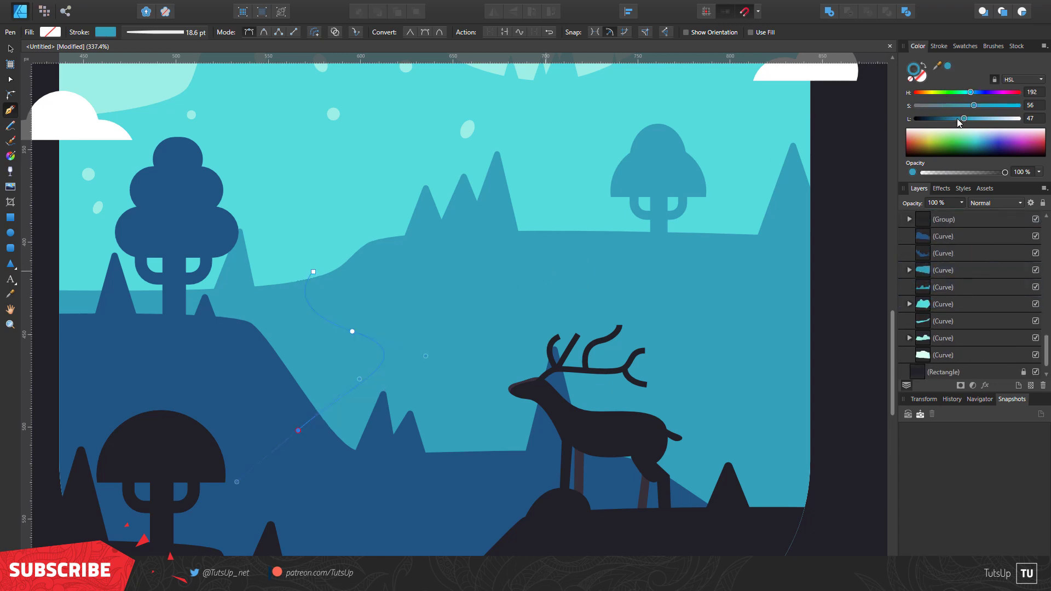
pyautogui.moveTo(964, 118); pyautogui.dragTo(970, 93)
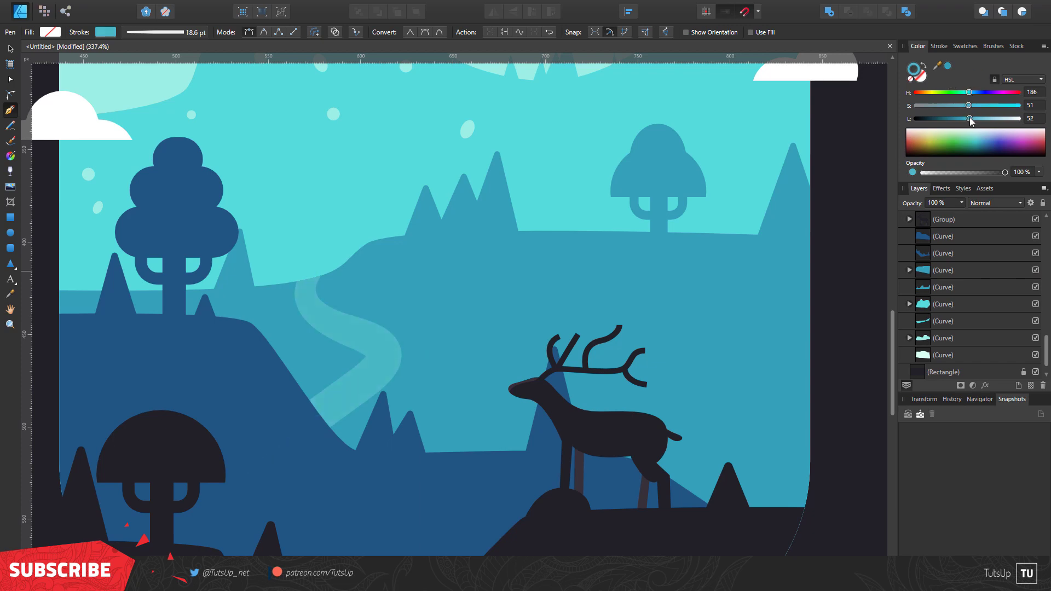
pyautogui.press('Escape')
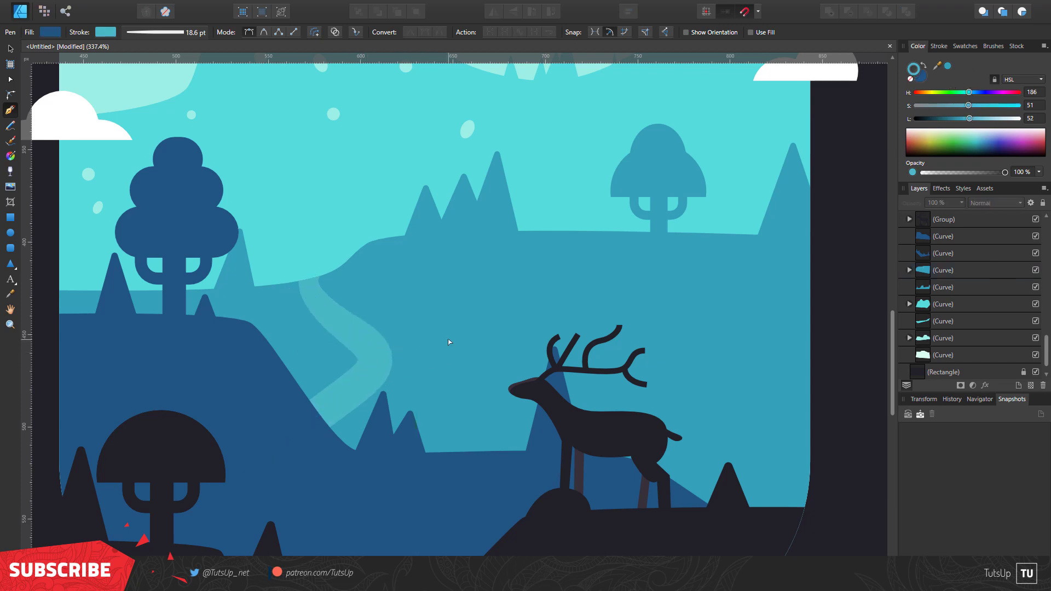
pyautogui.hotkey('ctrl', '0')
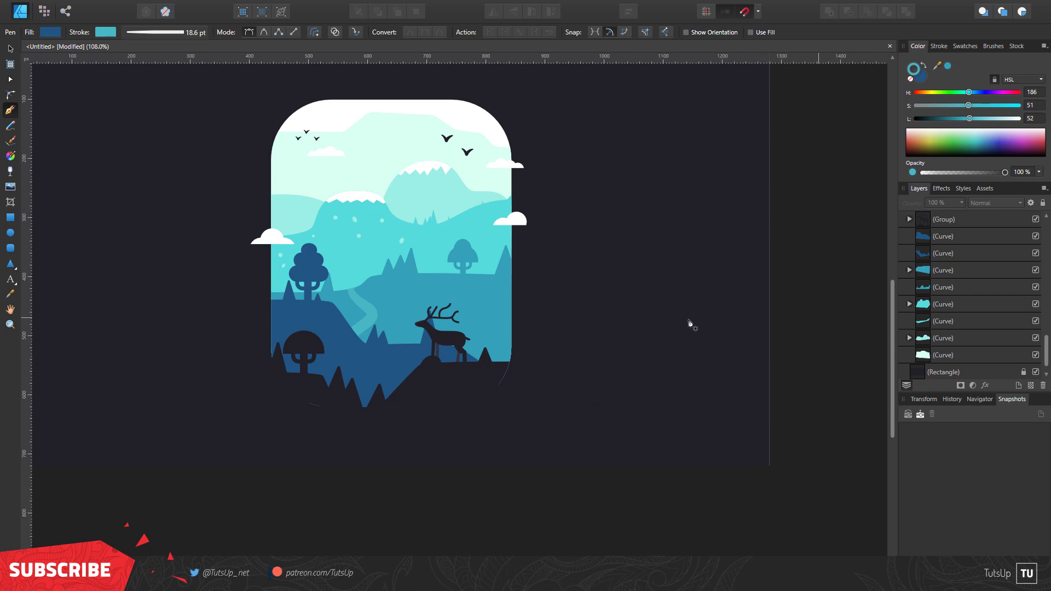
# Draw two small speckle ellipses over the hills with the Ellipse Tool.
pyautogui.scroll(2, 336, 200)
pyautogui.scroll(1, 337, 201)
pyautogui.press('m')
pyautogui.moveTo(519, 159); pyautogui.dragTo(523, 164)
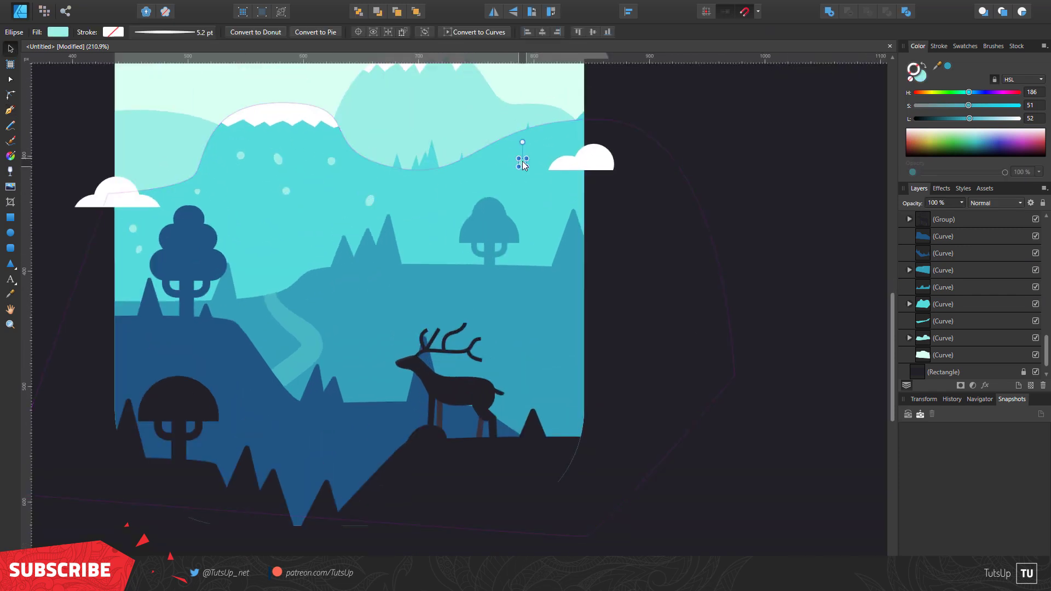
pyautogui.scroll(2, 523, 164)
pyautogui.scroll(3, 530, 165)
pyautogui.moveTo(590, 328)
pyautogui.mouseDown()
pyautogui.moveTo(609, 346)
pyautogui.moveTo(599, 301)
pyautogui.moveTo(615, 301)
pyautogui.mouseUp()
pyautogui.click(616, 302)
pyautogui.scroll(-3, 480, 303)
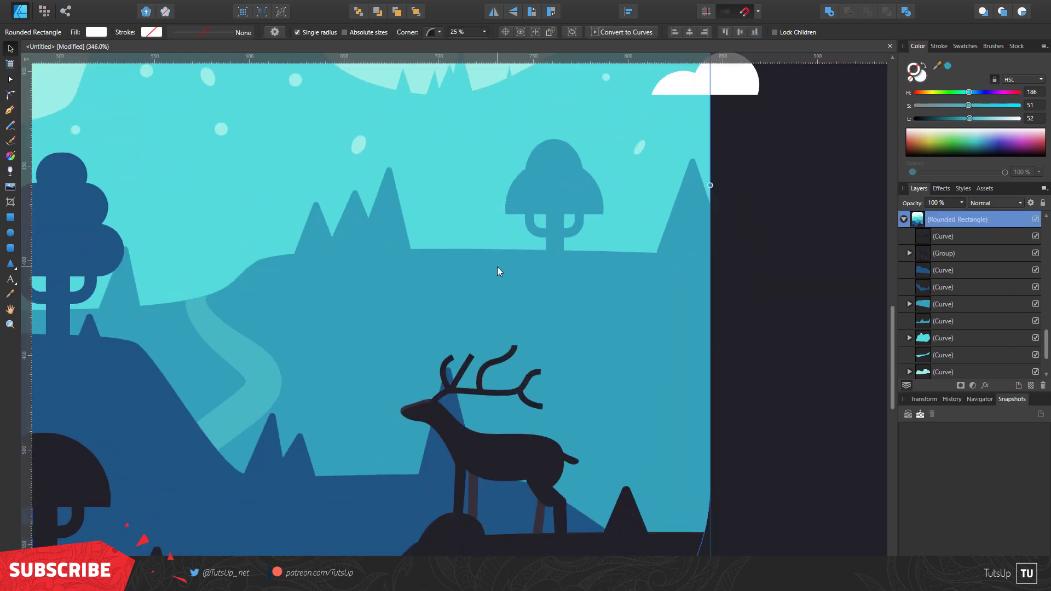
# Draw a tiny circle on the middle hill.
pyautogui.moveTo(497, 270); pyautogui.dragTo(510, 263)
pyautogui.press('m')
pyautogui.moveTo(318, 300); pyautogui.dragTo(329, 290)
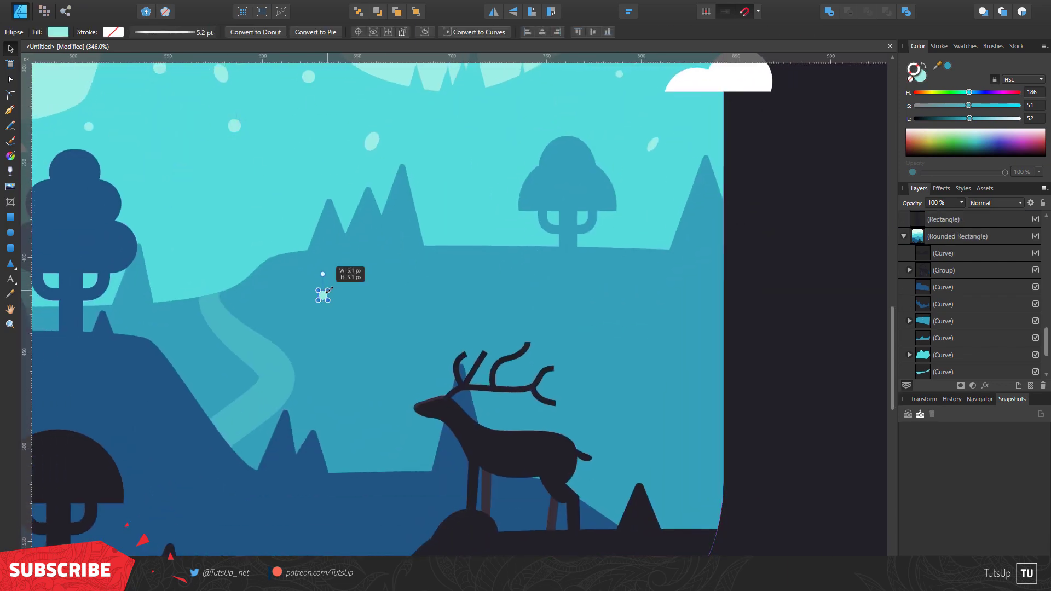
pyautogui.scroll(3, 323, 294)
# Sample a blue, swap fill and outline, and shift the speckle's hue toward teal.
pyautogui.moveTo(937, 66); pyautogui.dragTo(799, 210)
pyautogui.hotkey('ctrl', 'w')
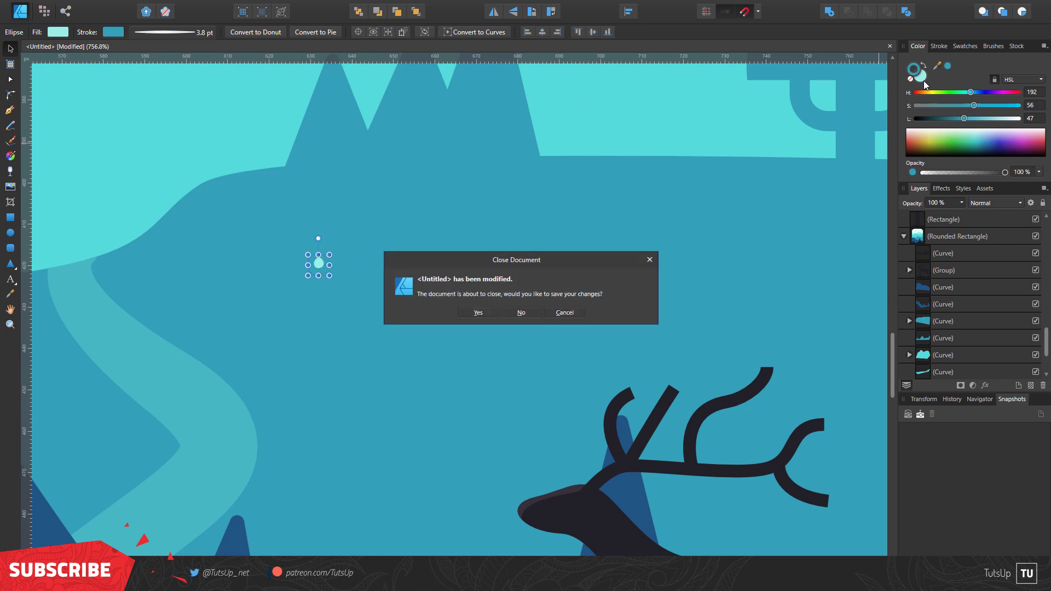
pyautogui.press('Escape')
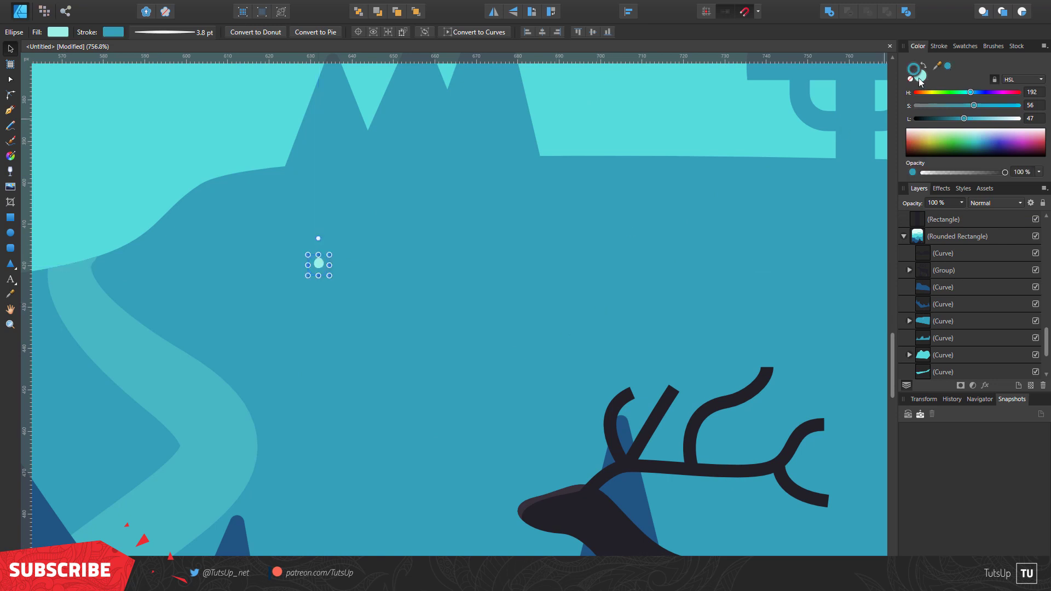
pyautogui.click(920, 80)
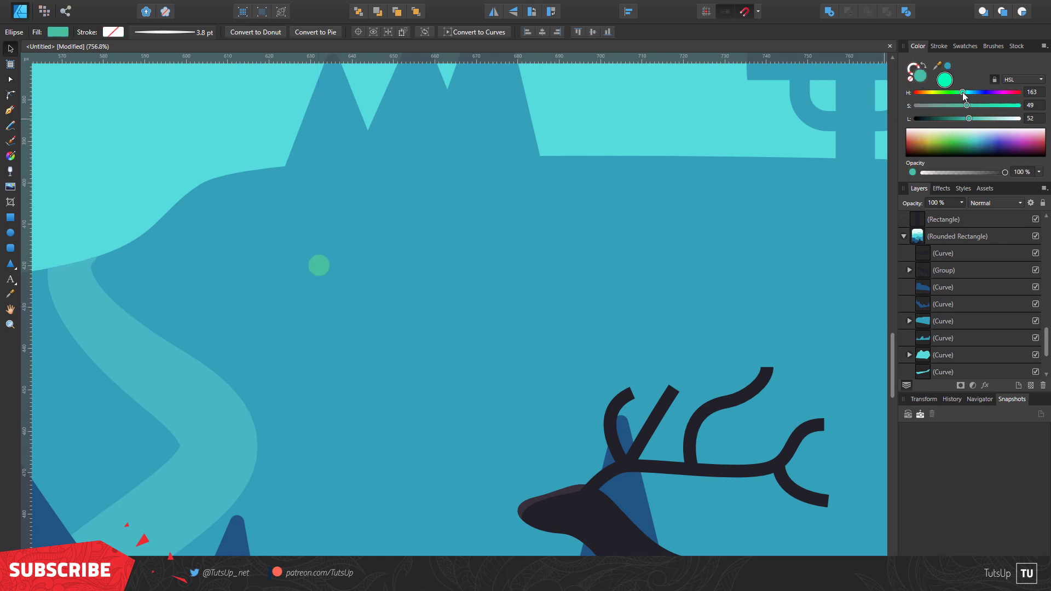
pyautogui.moveTo(962, 92); pyautogui.dragTo(966, 92)
# Add teal speckles across the hills, near the deer and beside the path.
pyautogui.moveTo(416, 239); pyautogui.dragTo(436, 260)
pyautogui.scroll(-5, 613, 293)
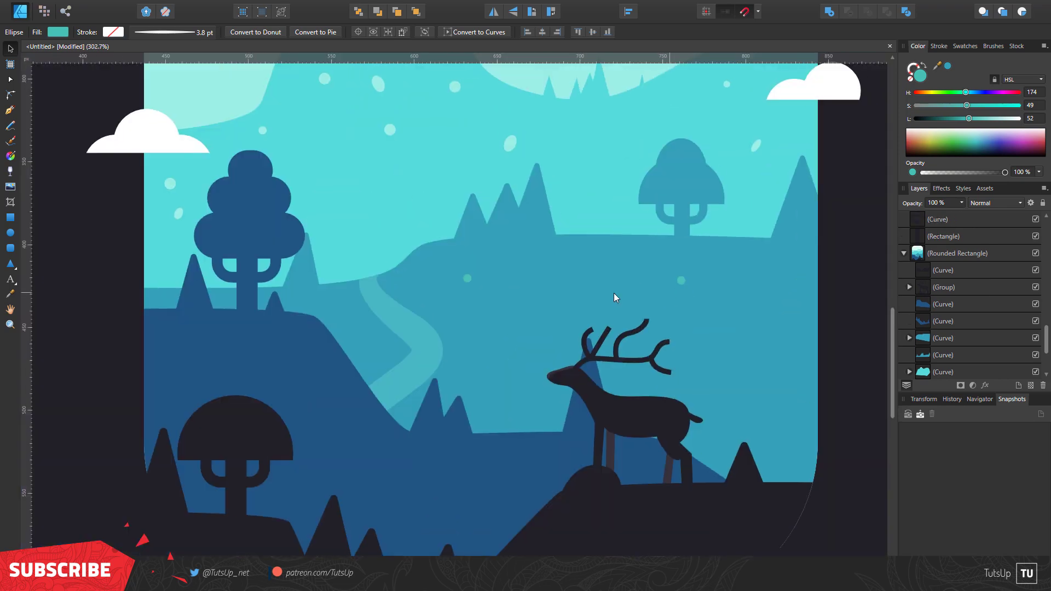
pyautogui.scroll(3, 613, 294)
pyautogui.moveTo(710, 443); pyautogui.dragTo(723, 456)
pyautogui.moveTo(757, 269); pyautogui.dragTo(770, 282)
pyautogui.moveTo(300, 455)
pyautogui.mouseDown()
pyautogui.moveTo(309, 467)
pyautogui.moveTo(313, 389)
pyautogui.mouseUp()
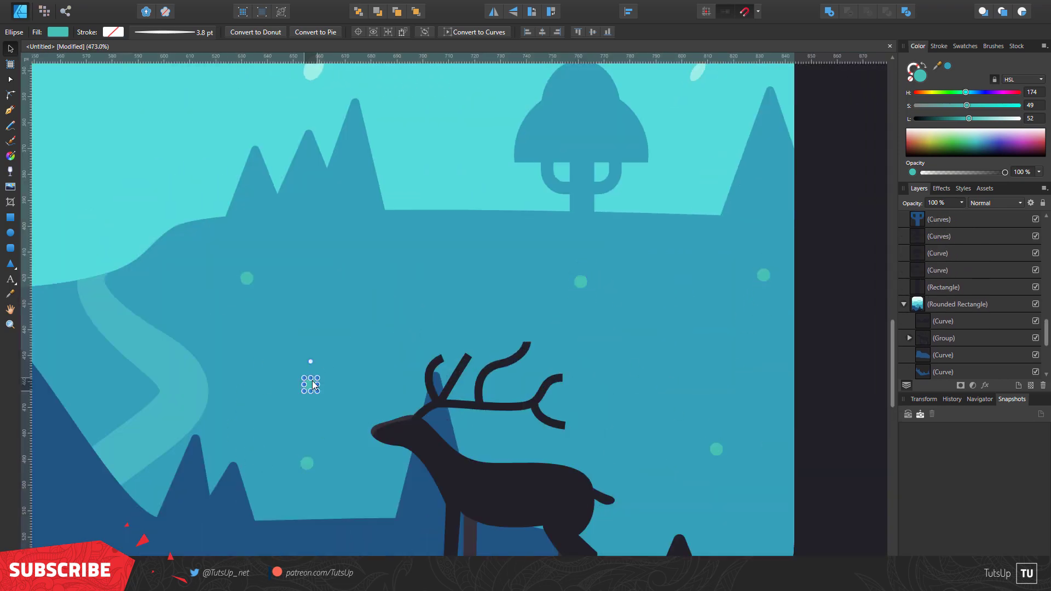
pyautogui.scroll(3, 322, 373)
pyautogui.scroll(-2, 327, 374)
pyautogui.moveTo(763, 331); pyautogui.dragTo(770, 339)
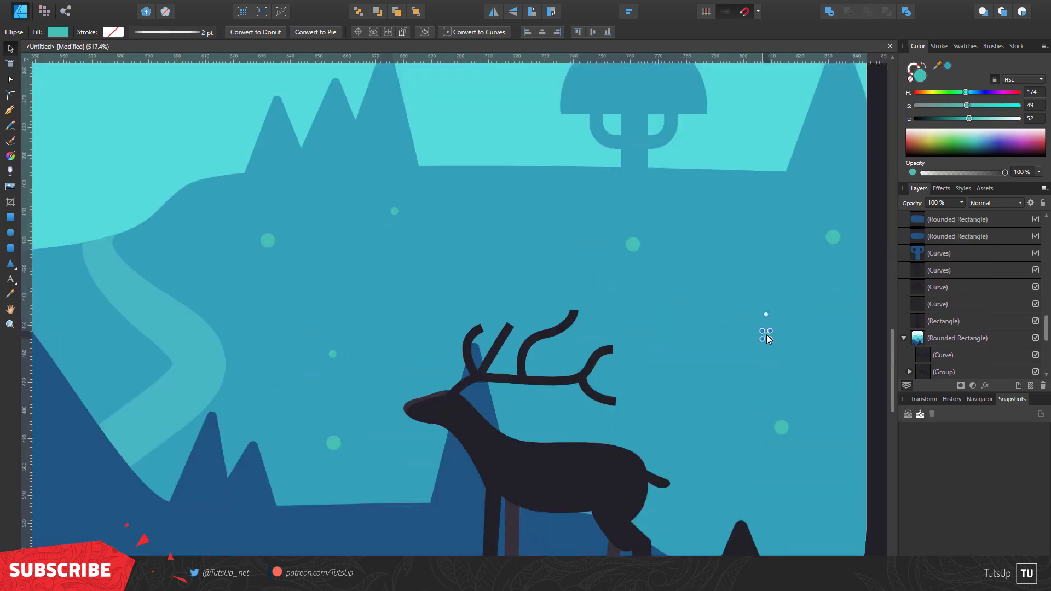
pyautogui.moveTo(724, 205); pyautogui.dragTo(731, 213)
pyautogui.moveTo(438, 301); pyautogui.dragTo(445, 309)
pyautogui.moveTo(499, 254); pyautogui.dragTo(509, 265)
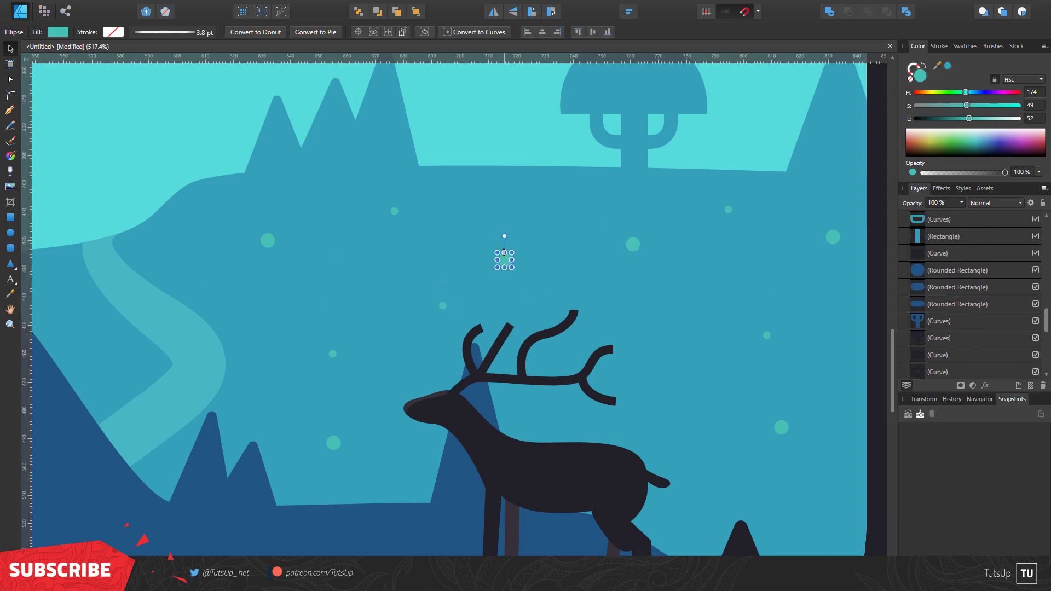
# Add more speckles on the left hill and lower right, including one tilted oval.
pyautogui.moveTo(826, 510); pyautogui.dragTo(846, 541)
pyautogui.moveTo(66, 311); pyautogui.dragTo(76, 323)
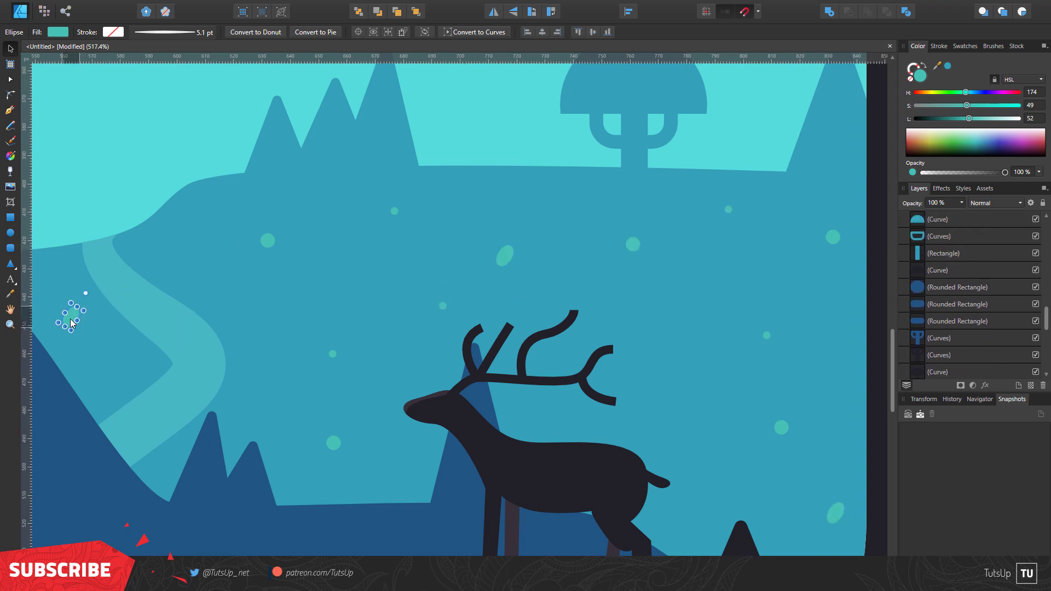
pyautogui.moveTo(305, 288)
pyautogui.mouseDown()
pyautogui.moveTo(319, 304)
pyautogui.moveTo(291, 323)
pyautogui.mouseUp()
pyautogui.moveTo(821, 286); pyautogui.dragTo(838, 303)
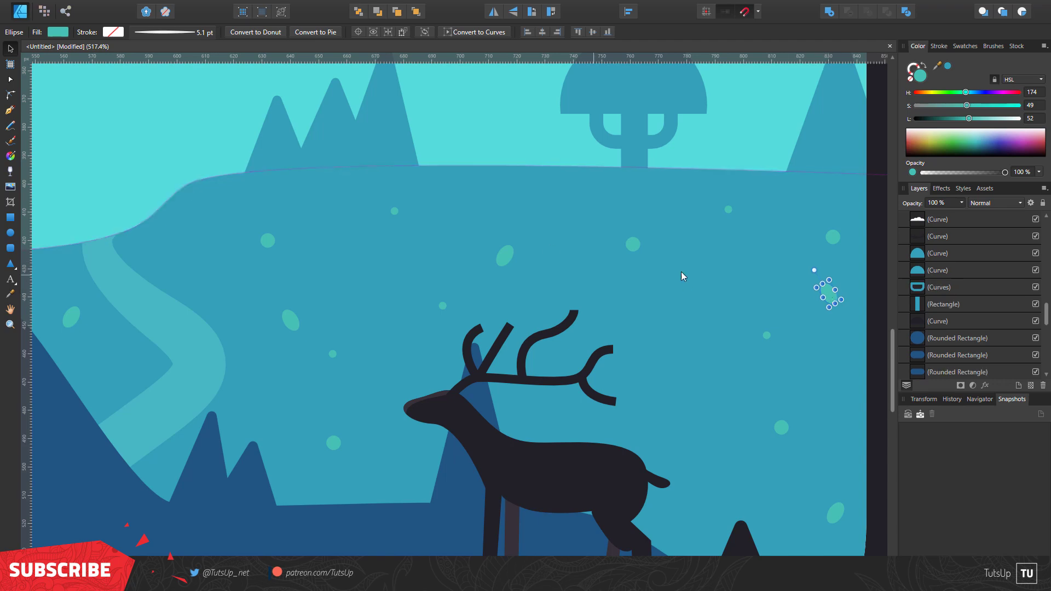
pyautogui.scroll(-5, 383, 246)
pyautogui.scroll(6, 497, 314)
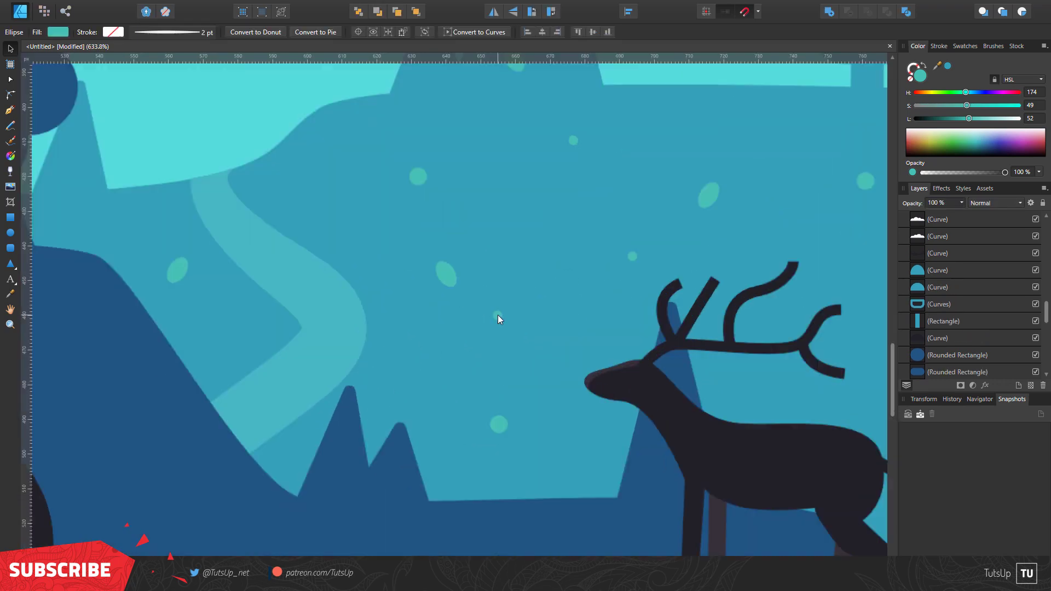
pyautogui.moveTo(491, 321); pyautogui.dragTo(506, 305)
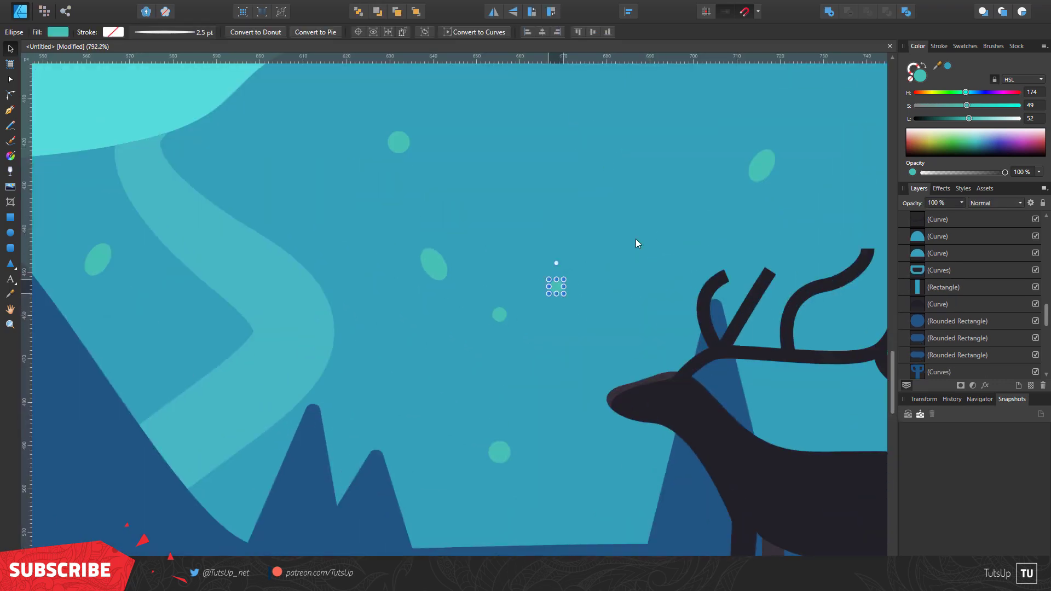
pyautogui.scroll(3, 648, 300)
pyautogui.scroll(-3, 588, 196)
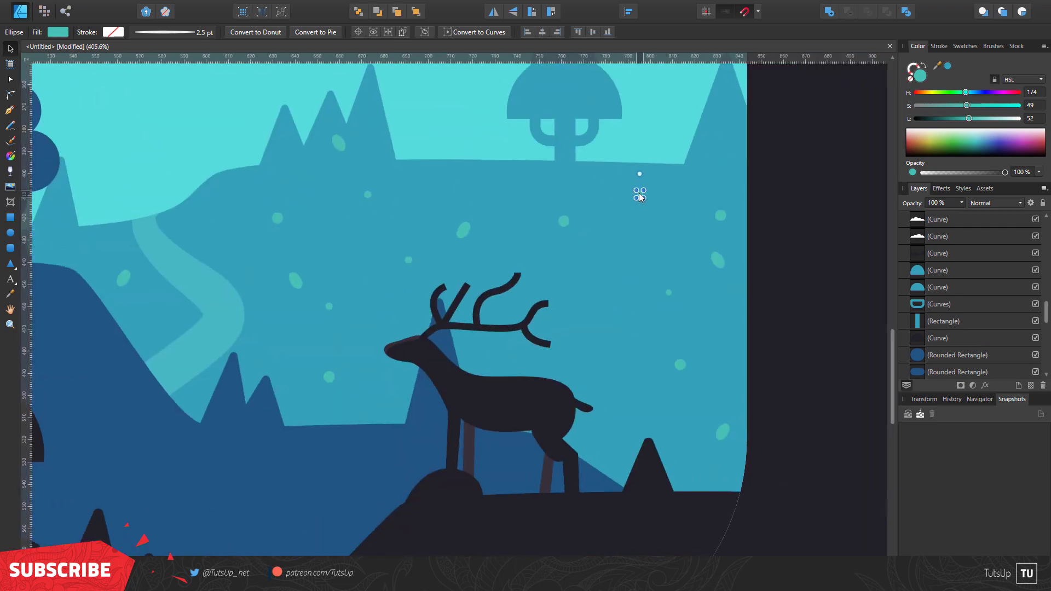
# Select a small speckle dot to reposition onto the left hill.
pyautogui.hotkey('ctrl', 'd')
pyautogui.scroll(-2, 670, 291)
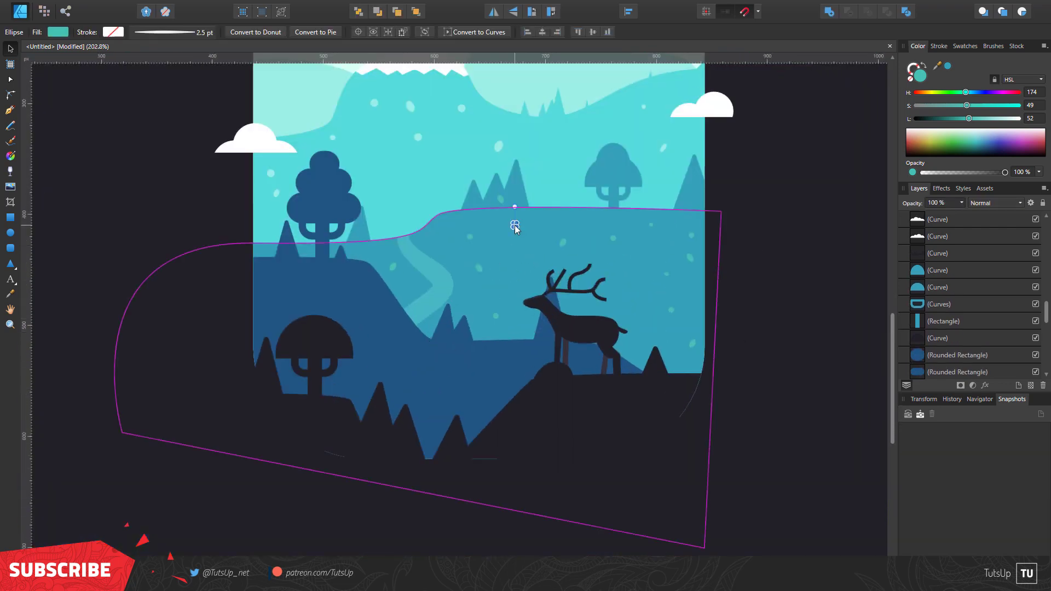
pyautogui.click(515, 224)
pyautogui.scroll(3, 514, 224)
pyautogui.scroll(-3, 734, 277)
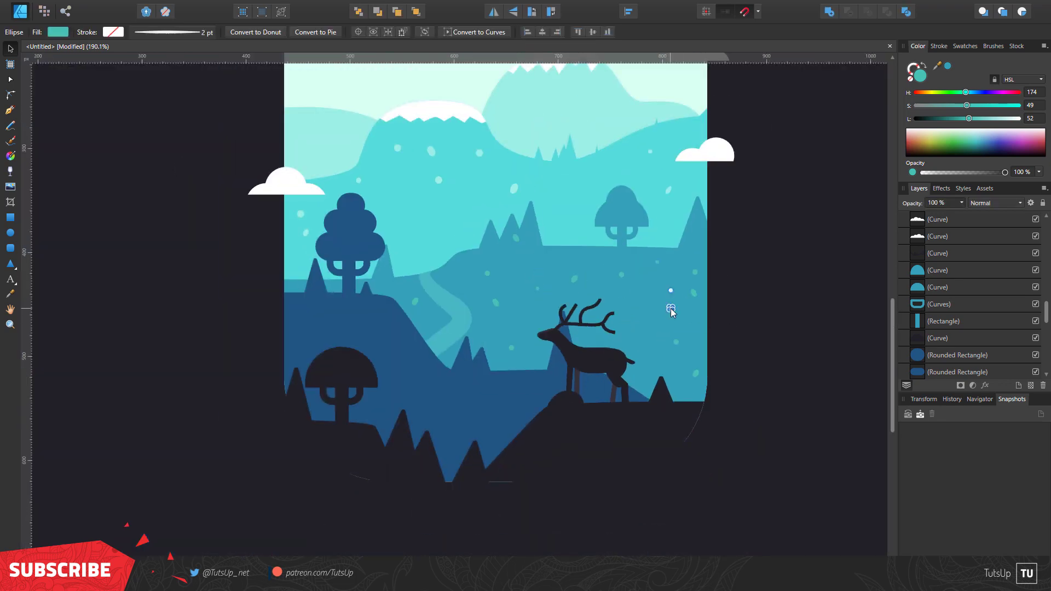
pyautogui.click(742, 293)
pyautogui.scroll(-2, 530, 322)
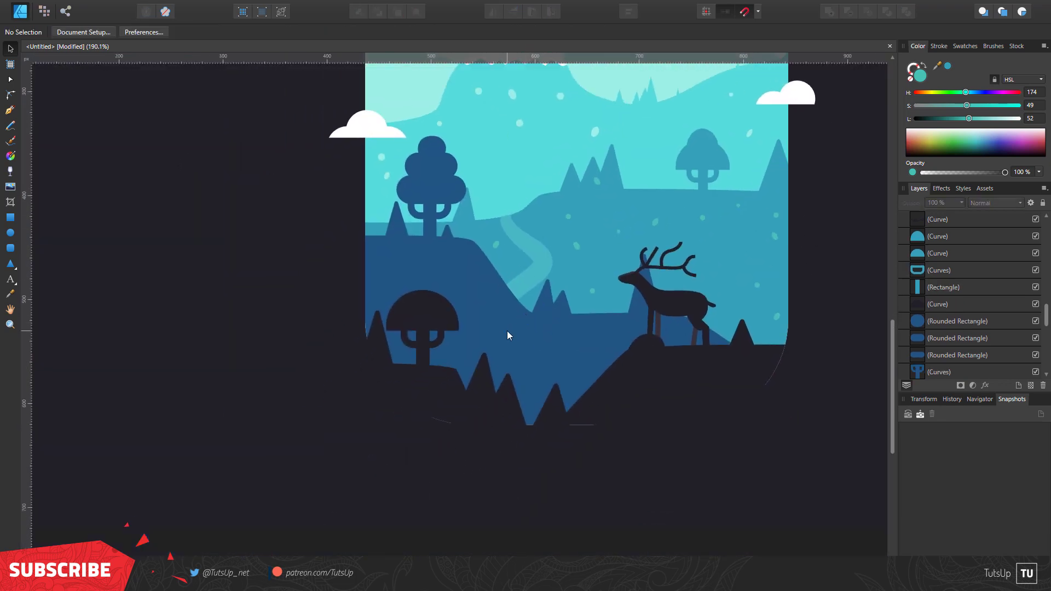
pyautogui.click(576, 246)
# Move the dot onto the dark left hill and recolour it muted teal (HSL 190/51/40).
pyautogui.moveTo(576, 245); pyautogui.dragTo(390, 271)
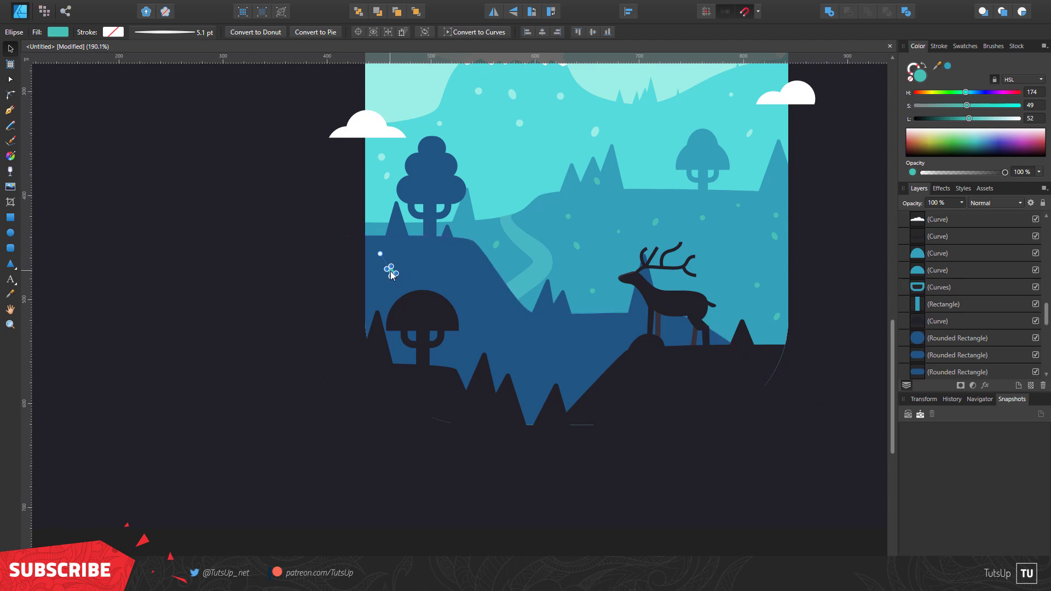
pyautogui.moveTo(938, 65); pyautogui.dragTo(434, 258)
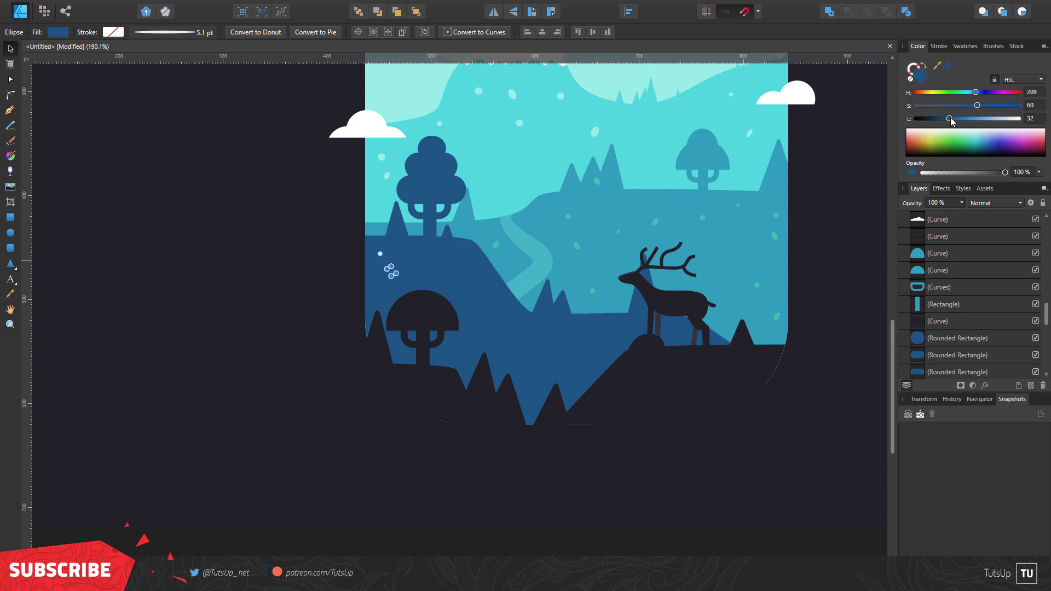
pyautogui.moveTo(978, 105); pyautogui.dragTo(968, 106)
pyautogui.scroll(2, 397, 313)
pyautogui.scroll(5, 635, 432)
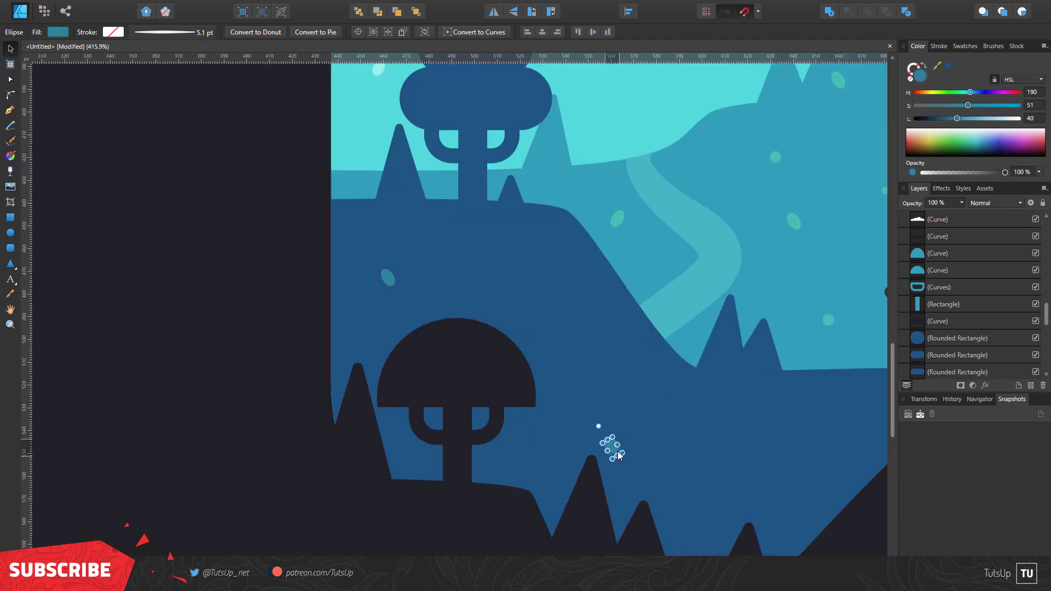
# Duplicate the teal dot to several spots across the dark hill.
pyautogui.moveTo(688, 281); pyautogui.dragTo(506, 230)
pyautogui.moveTo(460, 385)
pyautogui.mouseDown()
pyautogui.moveTo(688, 361)
pyautogui.moveTo(323, 213)
pyautogui.moveTo(169, 122)
pyautogui.moveTo(384, 482)
pyautogui.mouseUp()
pyautogui.scroll(5, 318, 219)
pyautogui.scroll(-5, 366, 507)
pyautogui.scroll(-3, 475, 436)
pyautogui.hotkey('ctrl', 'd')
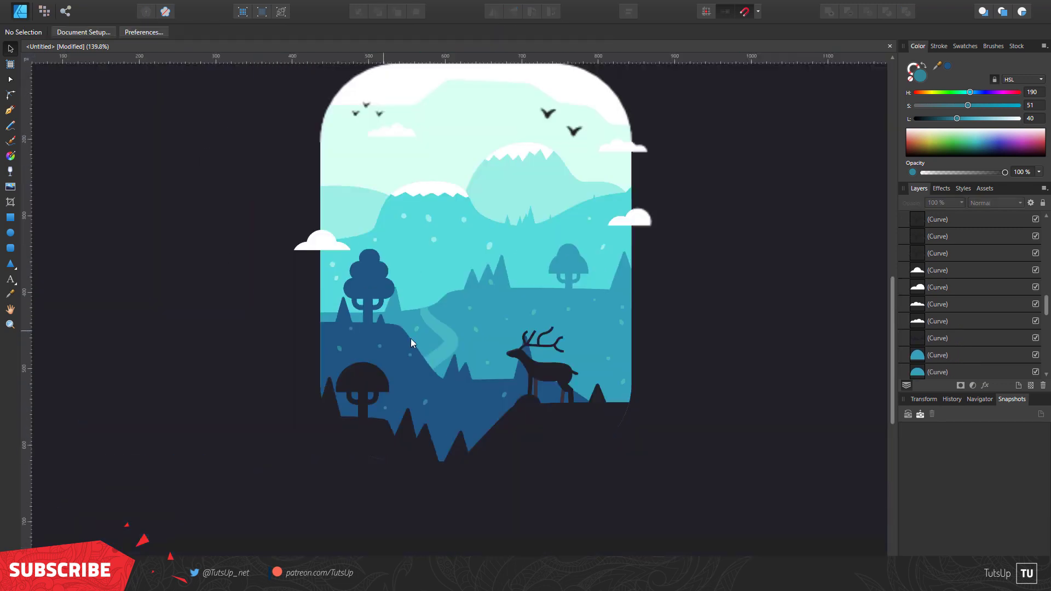
pyautogui.scroll(1, 523, 274)
# Select a small white dot near the deer, then fit the whole illustration in view.
pyautogui.scroll(4, 462, 355)
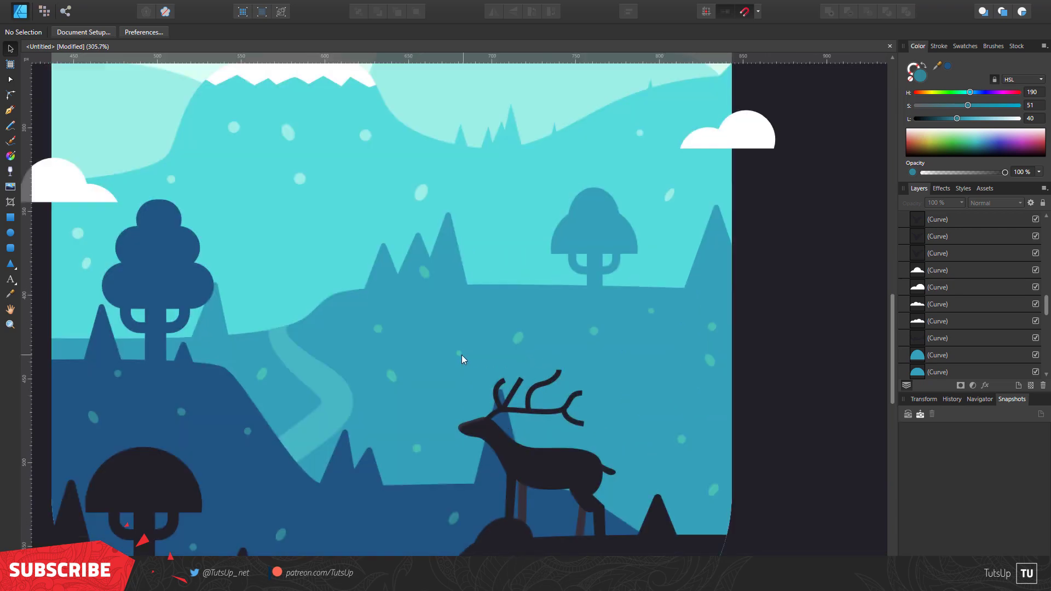
pyautogui.scroll(4, 461, 354)
pyautogui.click(460, 352)
pyautogui.scroll(-5, 498, 338)
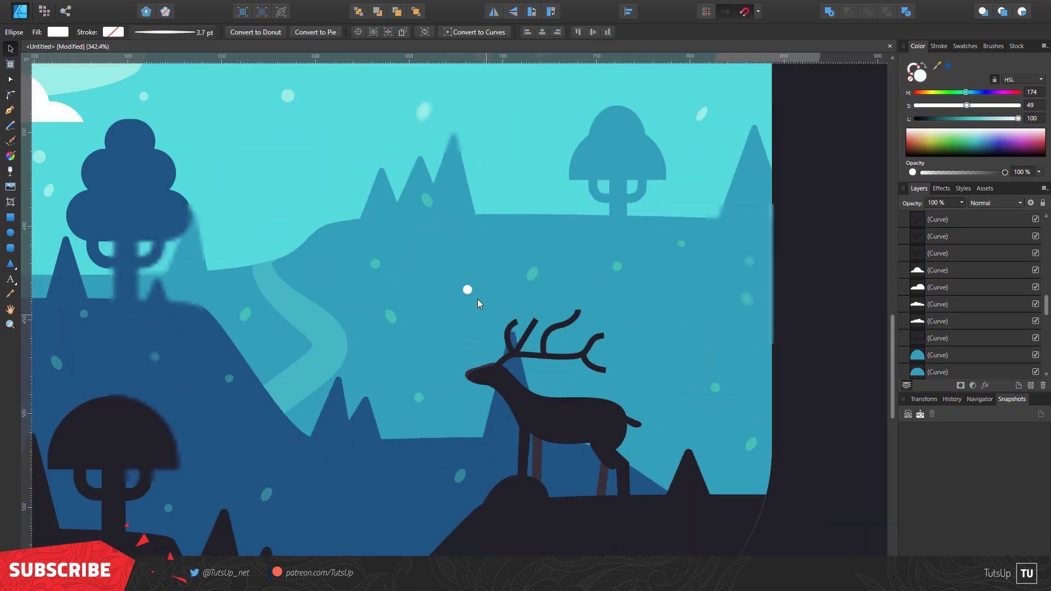
pyautogui.scroll(3, 418, 305)
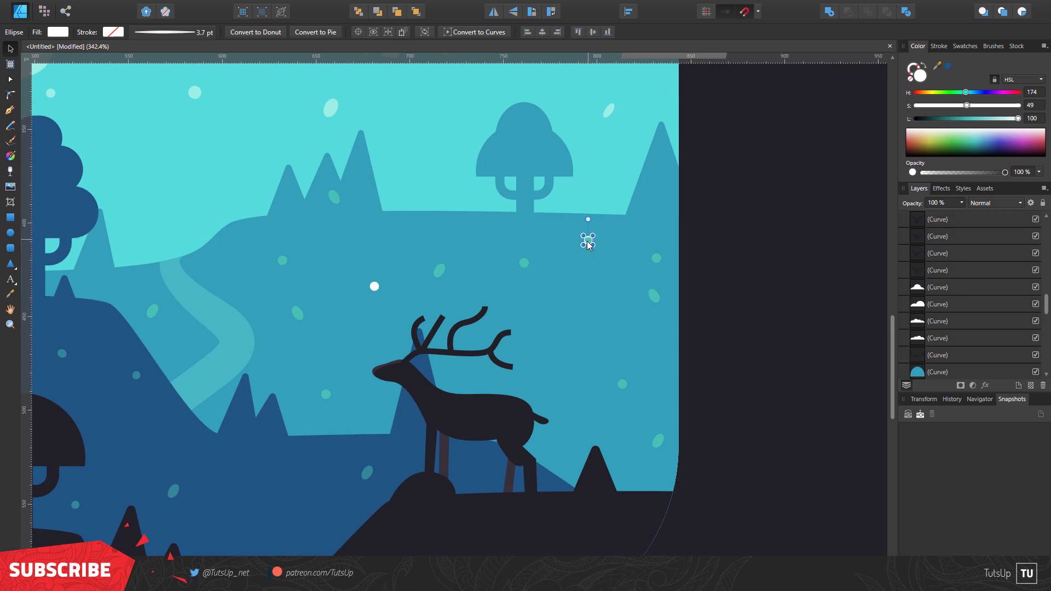
pyautogui.hotkey('ctrl', 'd')
pyautogui.hotkey('ctrl', '0')
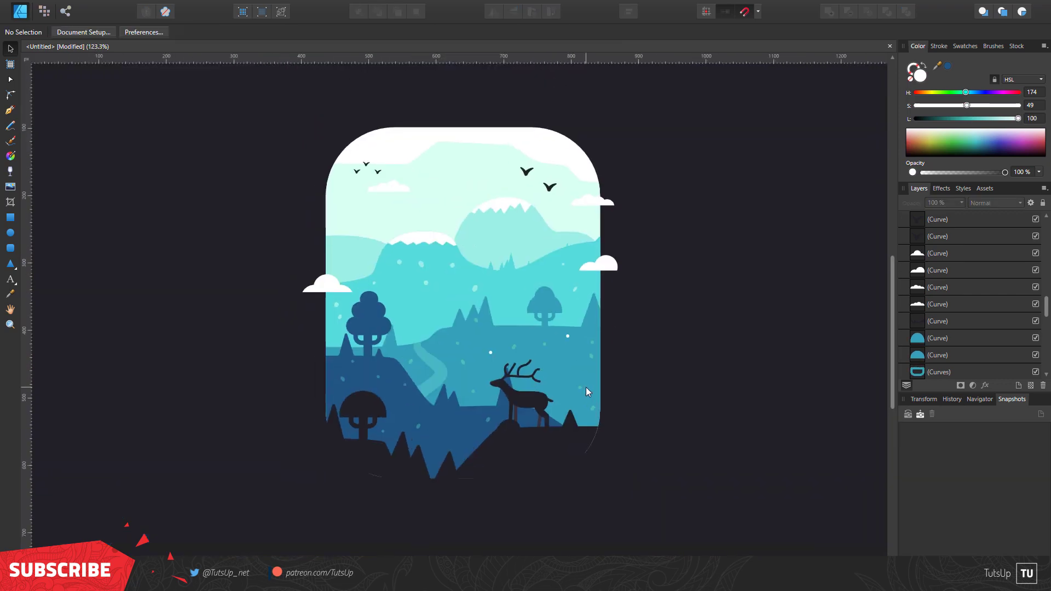
# Select the rounded card background shape.
pyautogui.scroll(-1, 482, 378)
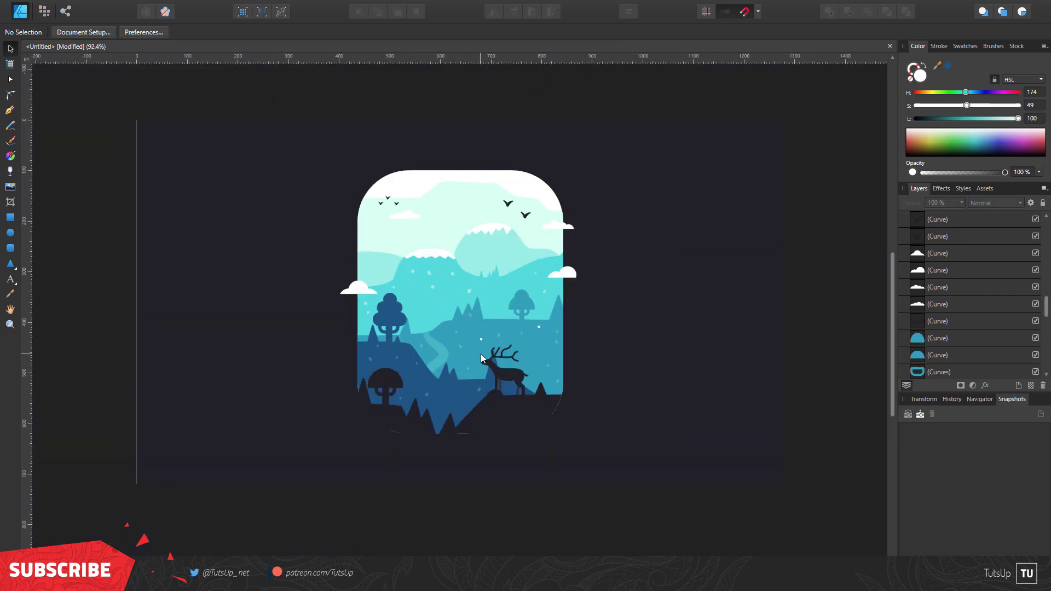
pyautogui.scroll(-2, 405, 266)
pyautogui.scroll(1, 405, 266)
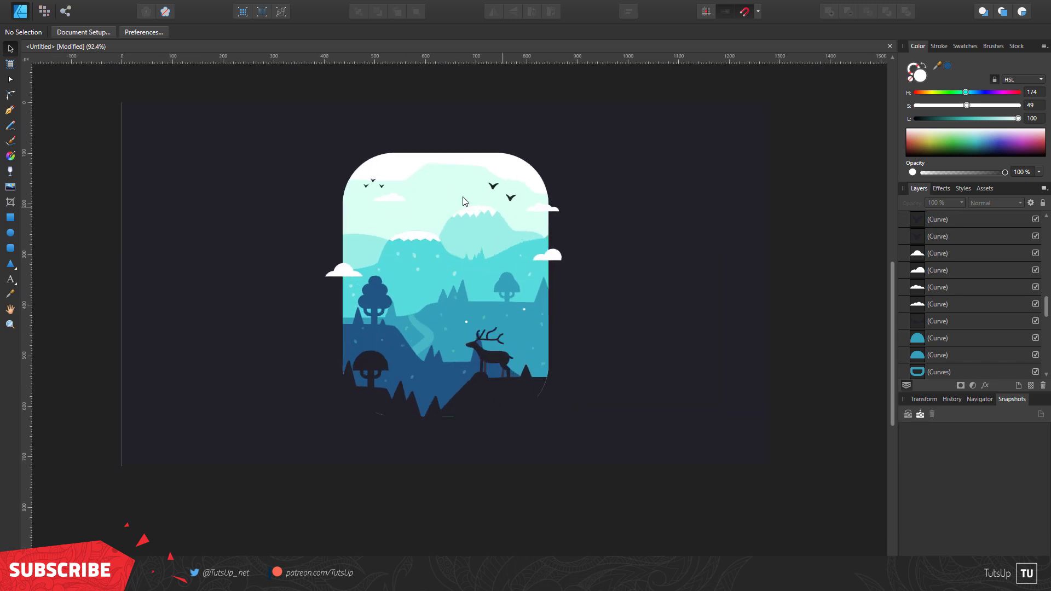
pyautogui.scroll(2, 432, 201)
pyautogui.scroll(-2, 492, 219)
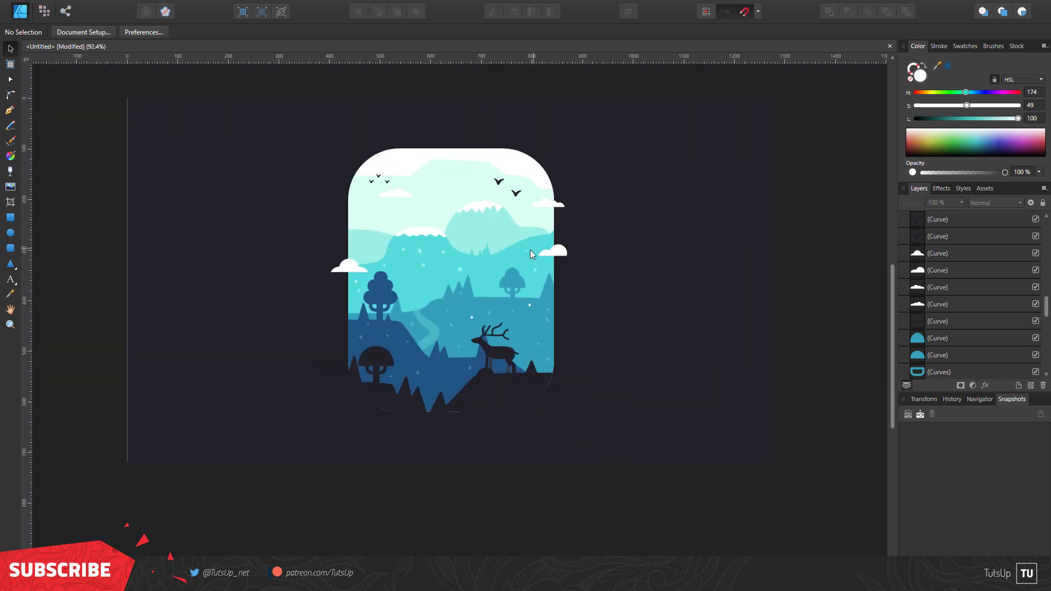
pyautogui.click(468, 201)
pyautogui.scroll(2, 509, 204)
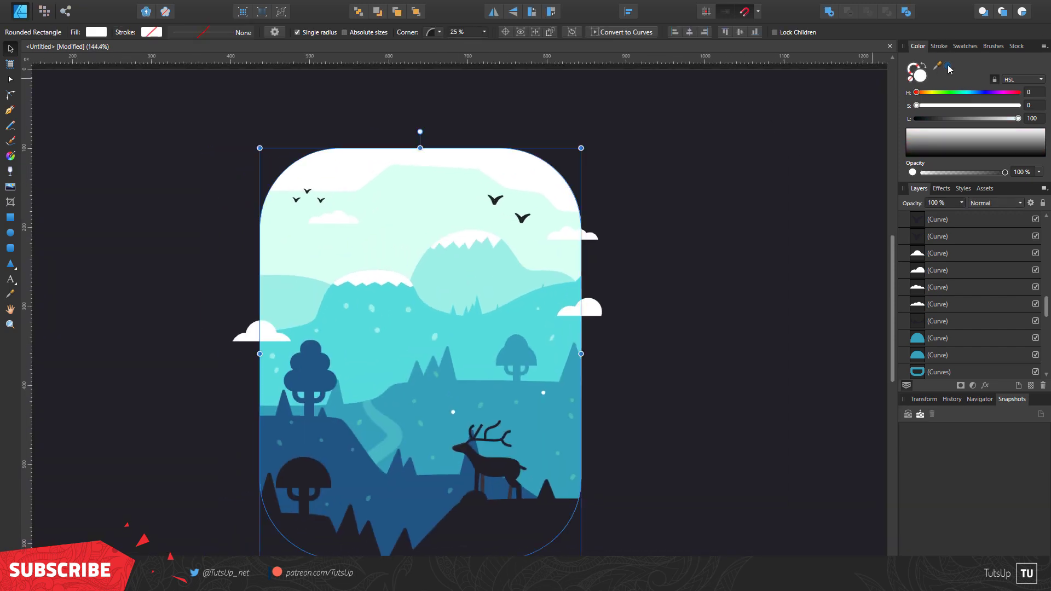
# Shift the top-left and top-right clouds and enlarge the left and right clouds.
pyautogui.hotkey('ctrl', 'd')
pyautogui.scroll(-2, 528, 261)
pyautogui.scroll(1, 527, 261)
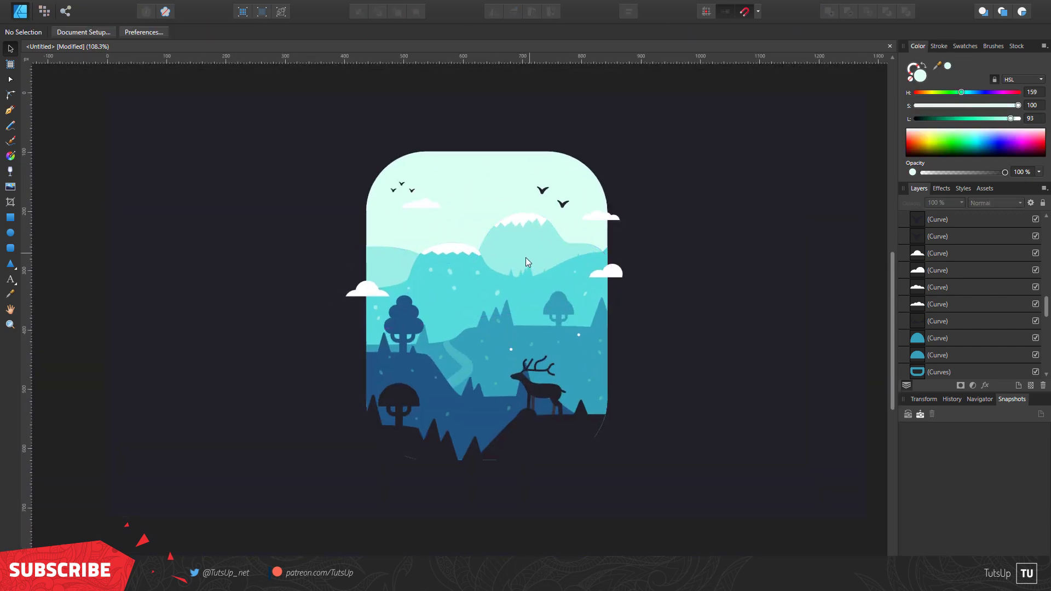
pyautogui.scroll(1, 465, 234)
pyautogui.click(387, 216)
pyautogui.moveTo(388, 216); pyautogui.dragTo(372, 225)
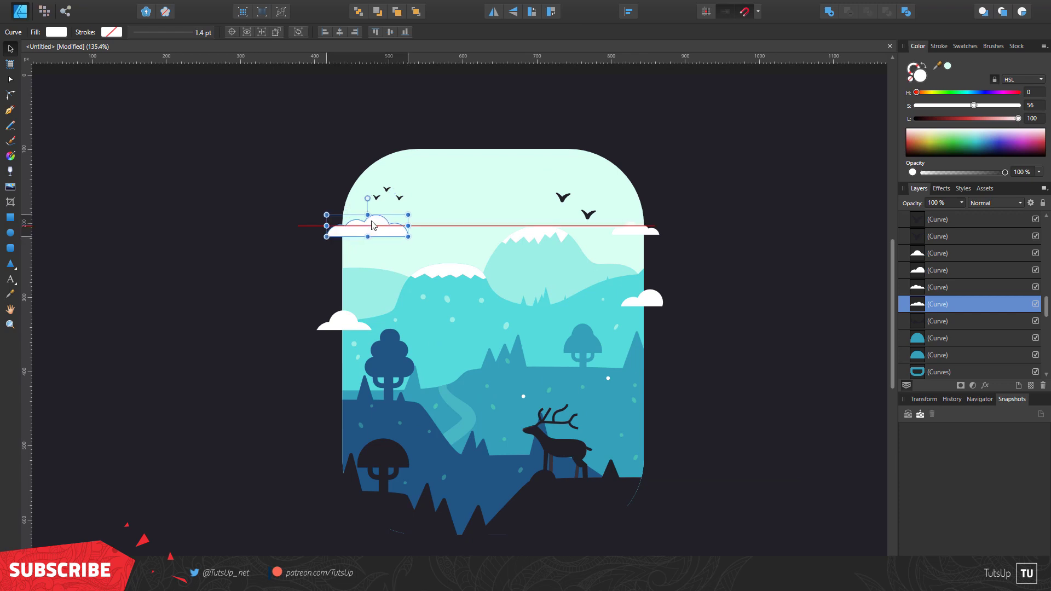
pyautogui.click(343, 321)
pyautogui.moveTo(371, 312); pyautogui.dragTo(397, 299)
pyautogui.click(642, 298)
pyautogui.moveTo(663, 289); pyautogui.dragTo(691, 262)
pyautogui.click(635, 230)
pyautogui.moveTo(635, 230); pyautogui.dragTo(646, 225)
pyautogui.hotkey('ctrl', 'd')
# Move the top-left and top-right clouds higher and enlarge the lower-right cloud.
pyautogui.scroll(-5, 653, 270)
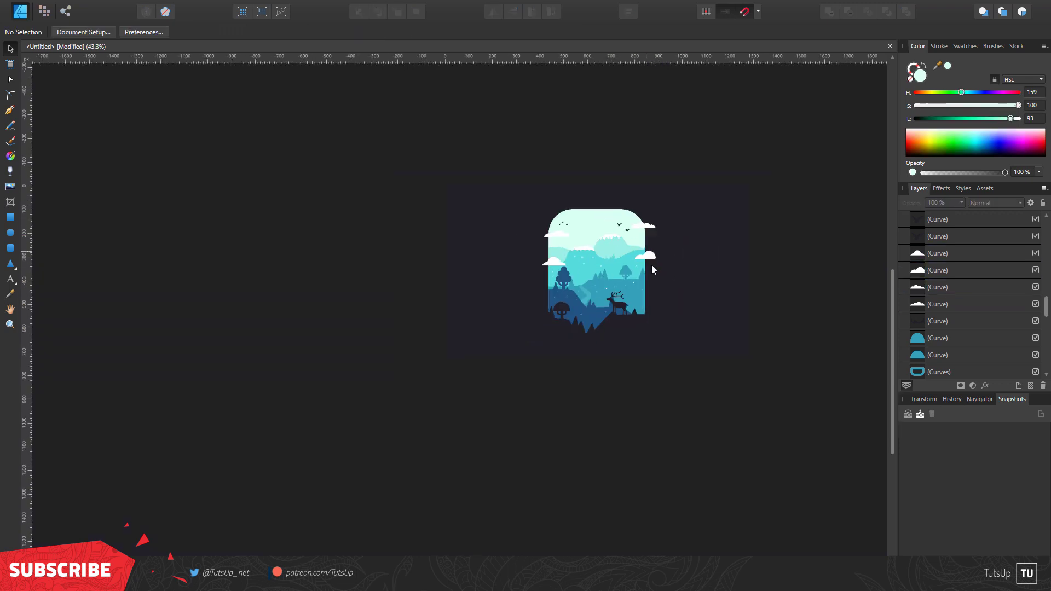
pyautogui.scroll(4, 652, 270)
pyautogui.moveTo(412, 209); pyautogui.dragTo(434, 199)
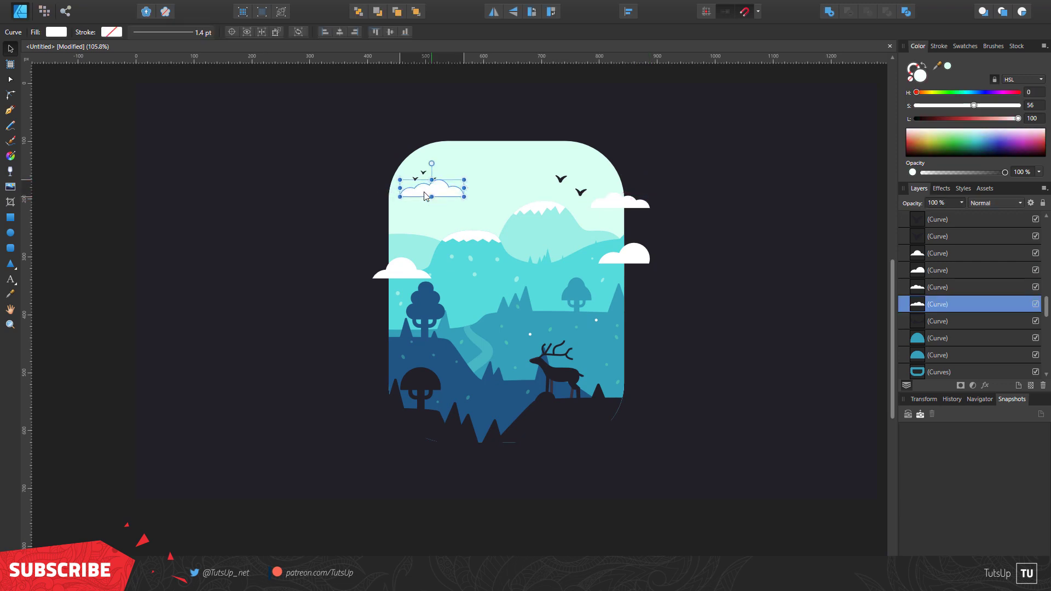
pyautogui.hotkey('ctrl', 'd')
pyautogui.scroll(-2, 512, 269)
pyautogui.scroll(3, 513, 268)
pyautogui.click(646, 285)
pyautogui.moveTo(667, 297); pyautogui.dragTo(690, 307)
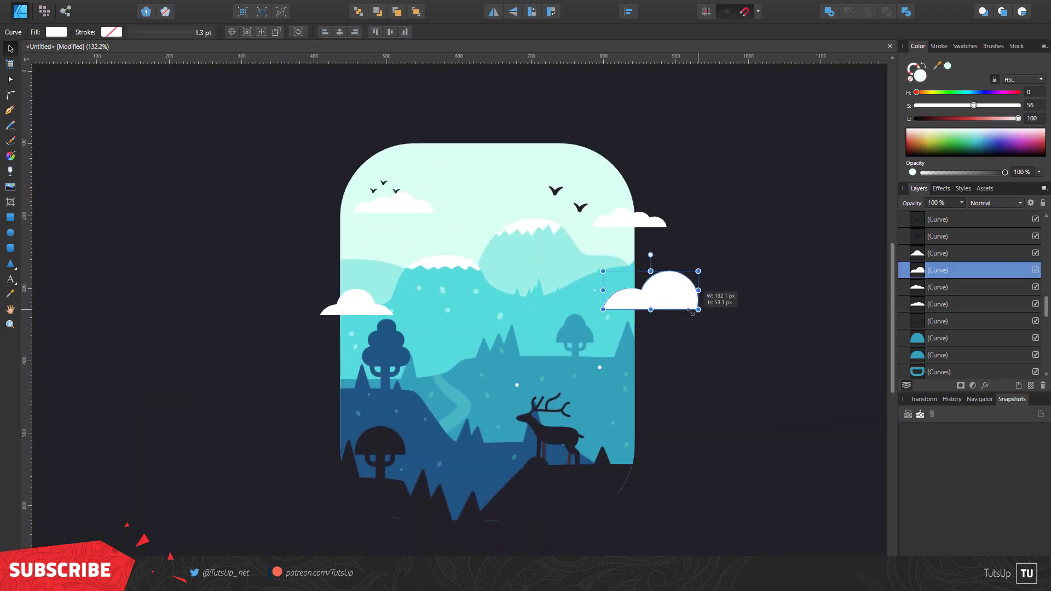
pyautogui.moveTo(629, 218)
pyautogui.mouseDown()
pyautogui.moveTo(646, 205)
pyautogui.moveTo(624, 203)
pyautogui.mouseUp()
pyautogui.hotkey('ctrl', 'd')
# Enlarge the left cloud so it overlaps the card's left edge.
pyautogui.scroll(-1, 665, 262)
pyautogui.click(419, 293)
pyautogui.hotkey('ctrl', 'd')
pyautogui.click(427, 292)
pyautogui.moveTo(445, 282)
pyautogui.mouseDown()
pyautogui.moveTo(462, 268)
pyautogui.moveTo(408, 262)
pyautogui.mouseUp()
pyautogui.hotkey('ctrl', 'd')
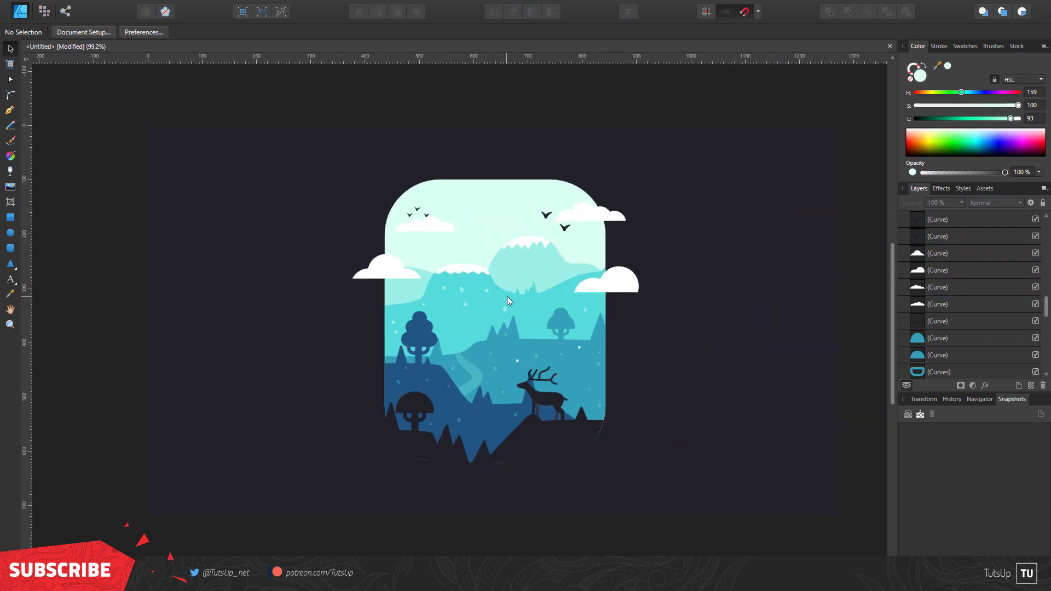
pyautogui.scroll(1, 544, 288)
pyautogui.click(552, 451)
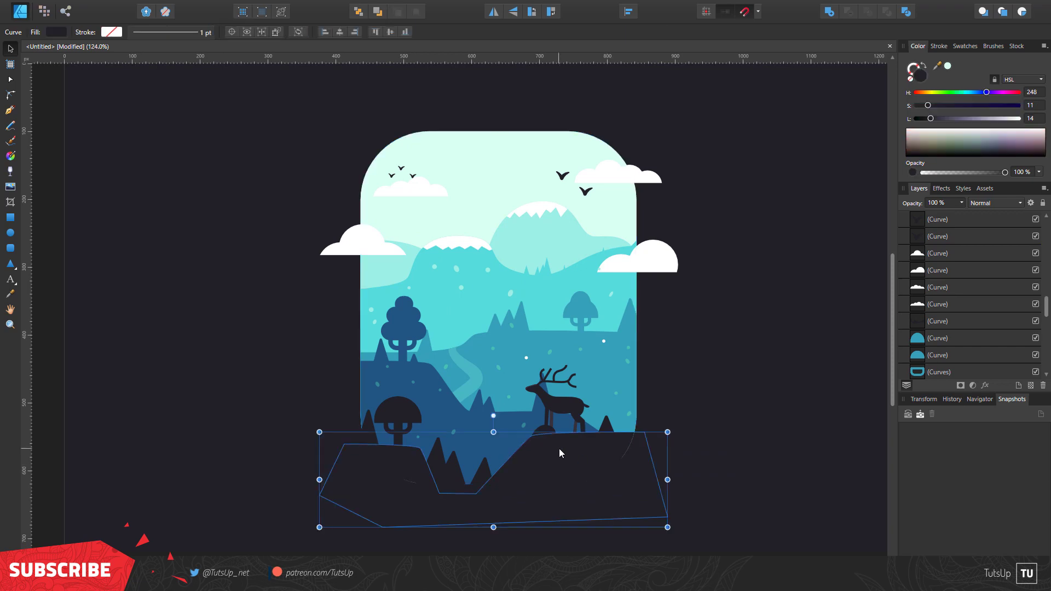
pyautogui.scroll(3, 553, 454)
pyautogui.scroll(4, 393, 491)
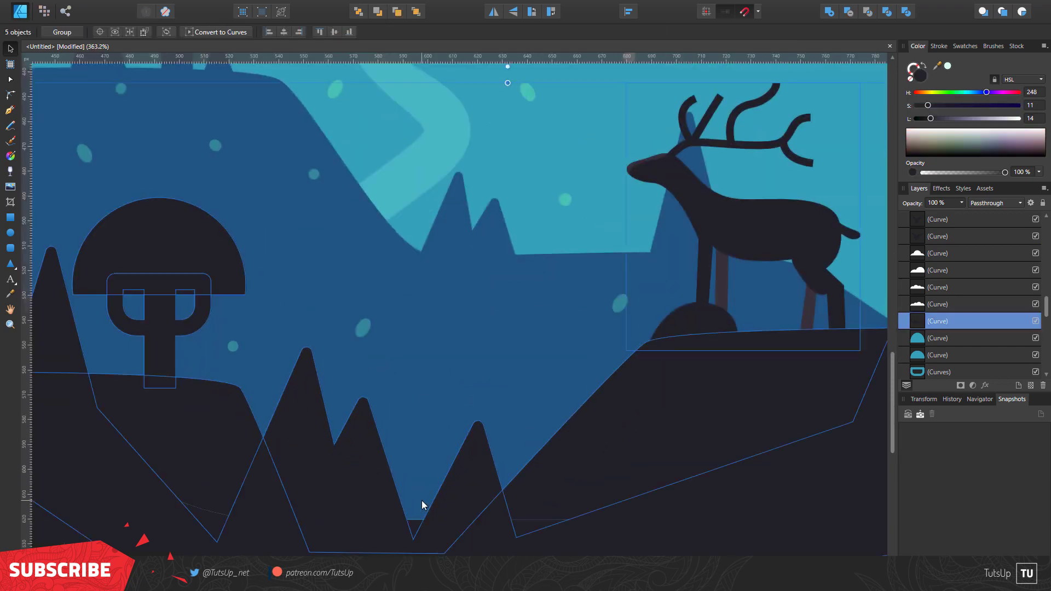
pyautogui.scroll(-4, 422, 500)
pyautogui.click(173, 352)
pyautogui.scroll(-3, 541, 421)
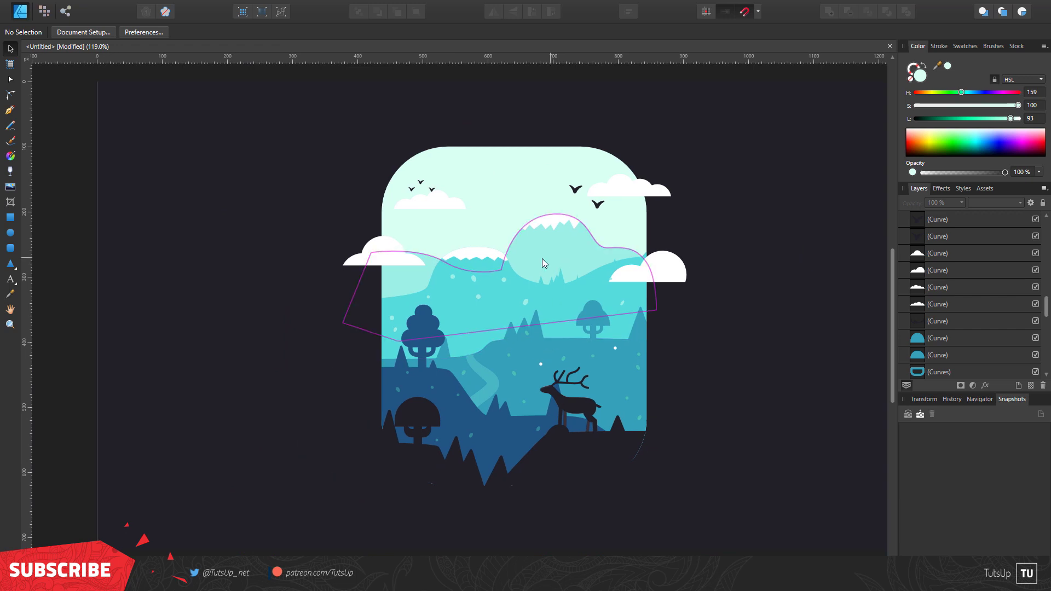
pyautogui.scroll(-2, 542, 329)
pyautogui.hscroll(1, 679, 311)
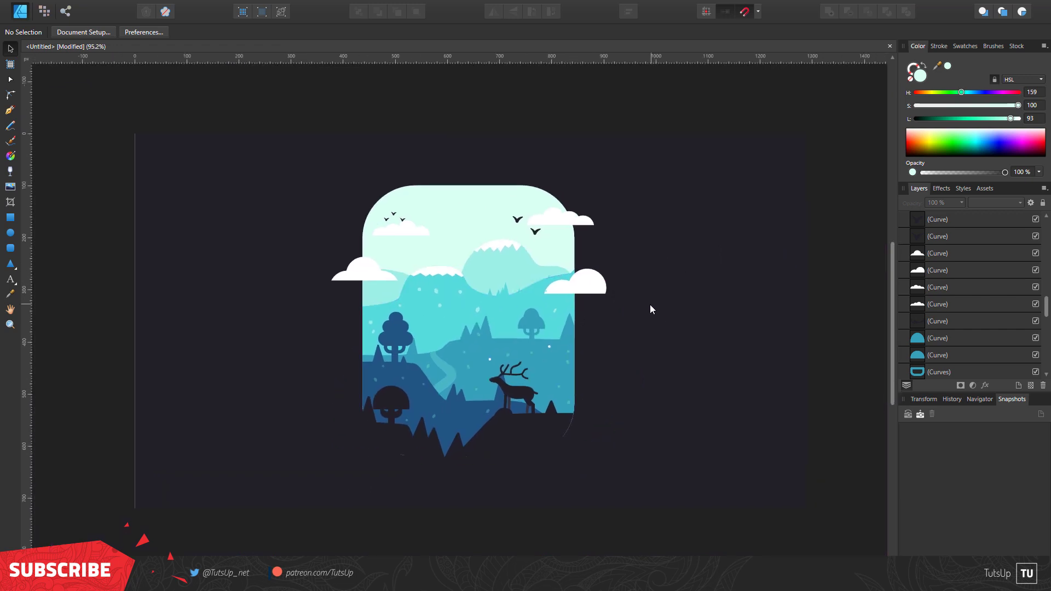